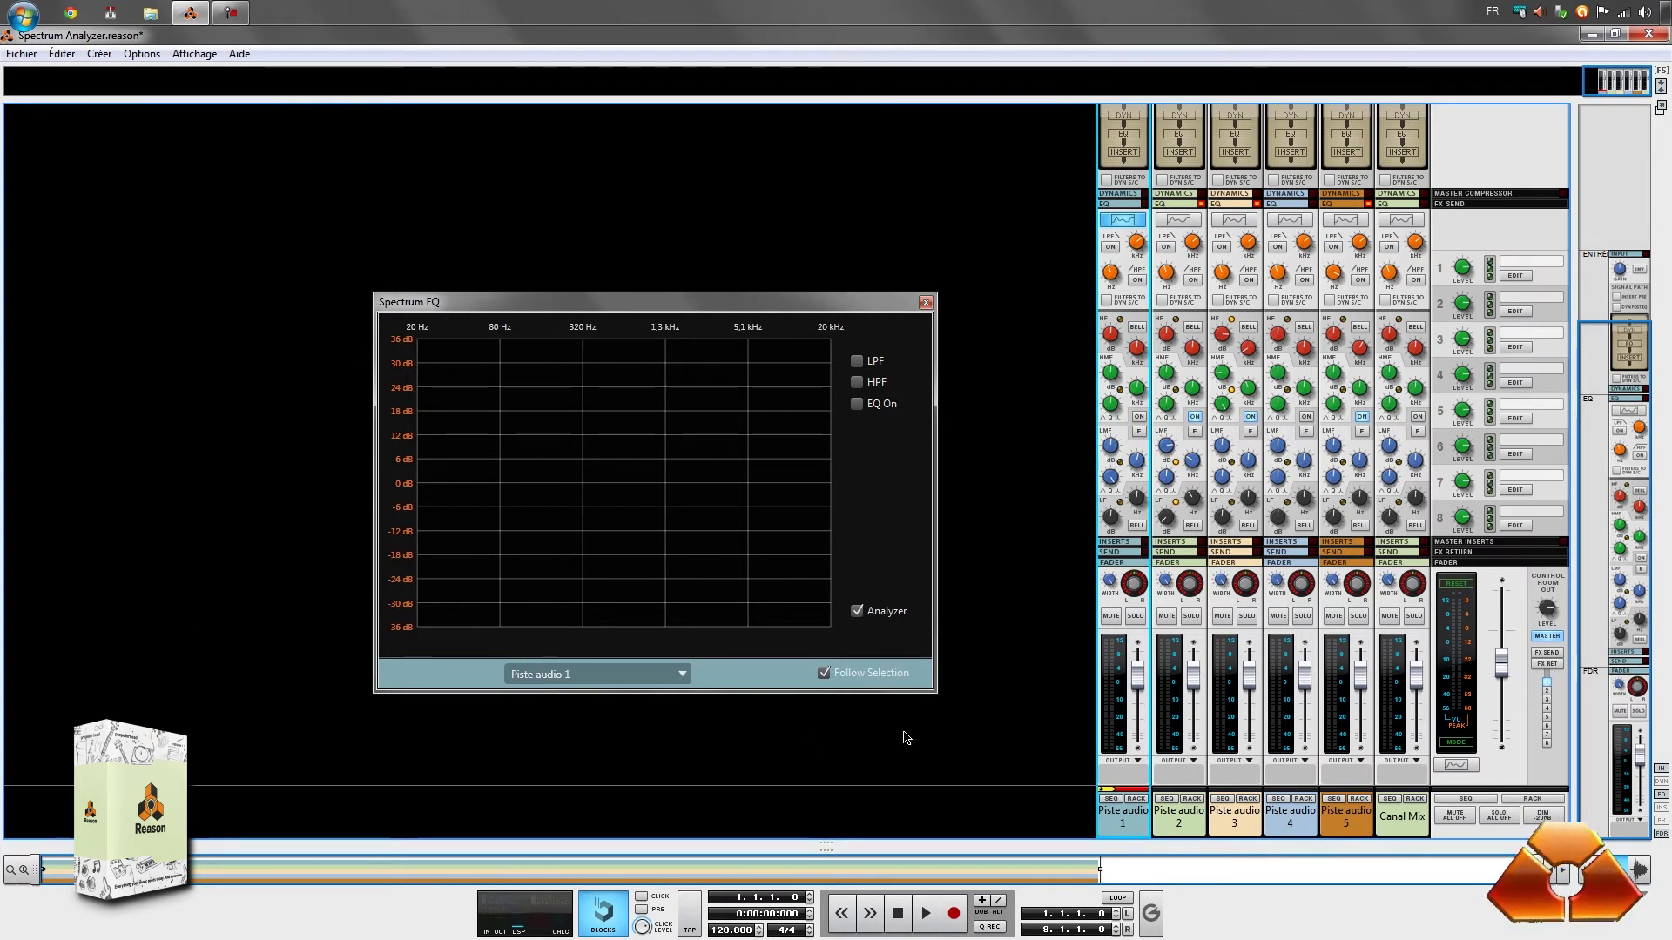
# Step: Enlarge the Spectrum EQ window and place it in the empty area beside the mixer channels
pyautogui.moveTo(884, 300)
pyautogui.mouseDown()
pyautogui.moveTo(649, 242)
pyautogui.moveTo(892, 320)
pyautogui.mouseUp()
pyautogui.moveTo(942, 424); pyautogui.dragTo(1229, 406)
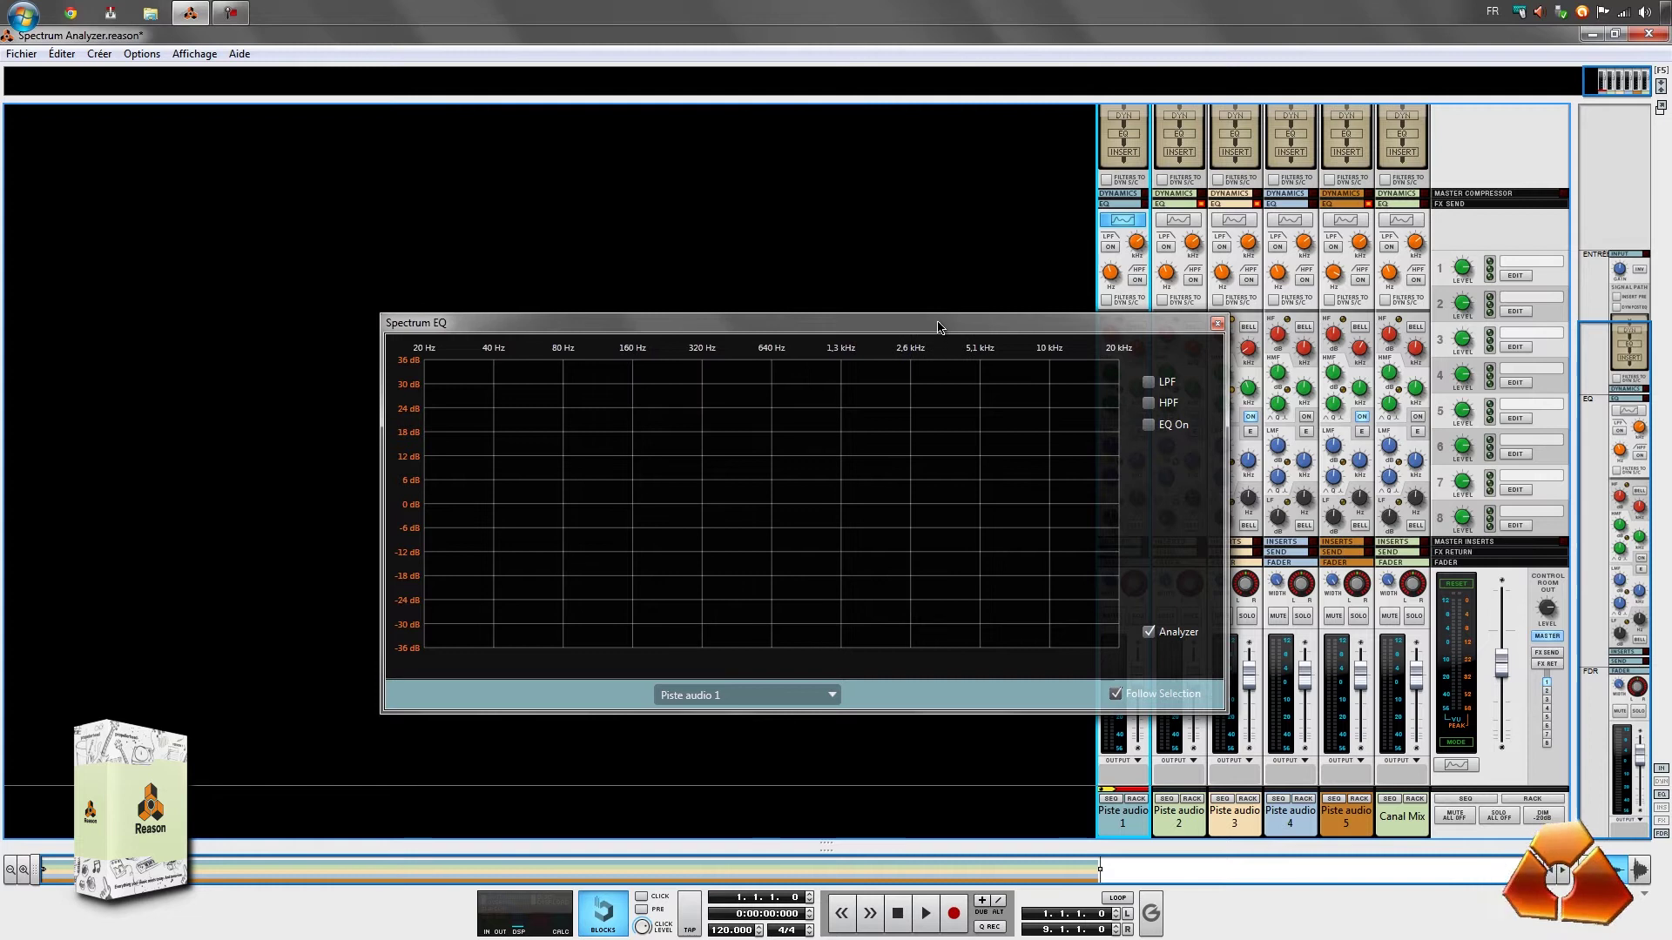
pyautogui.moveTo(937, 318); pyautogui.dragTo(696, 174)
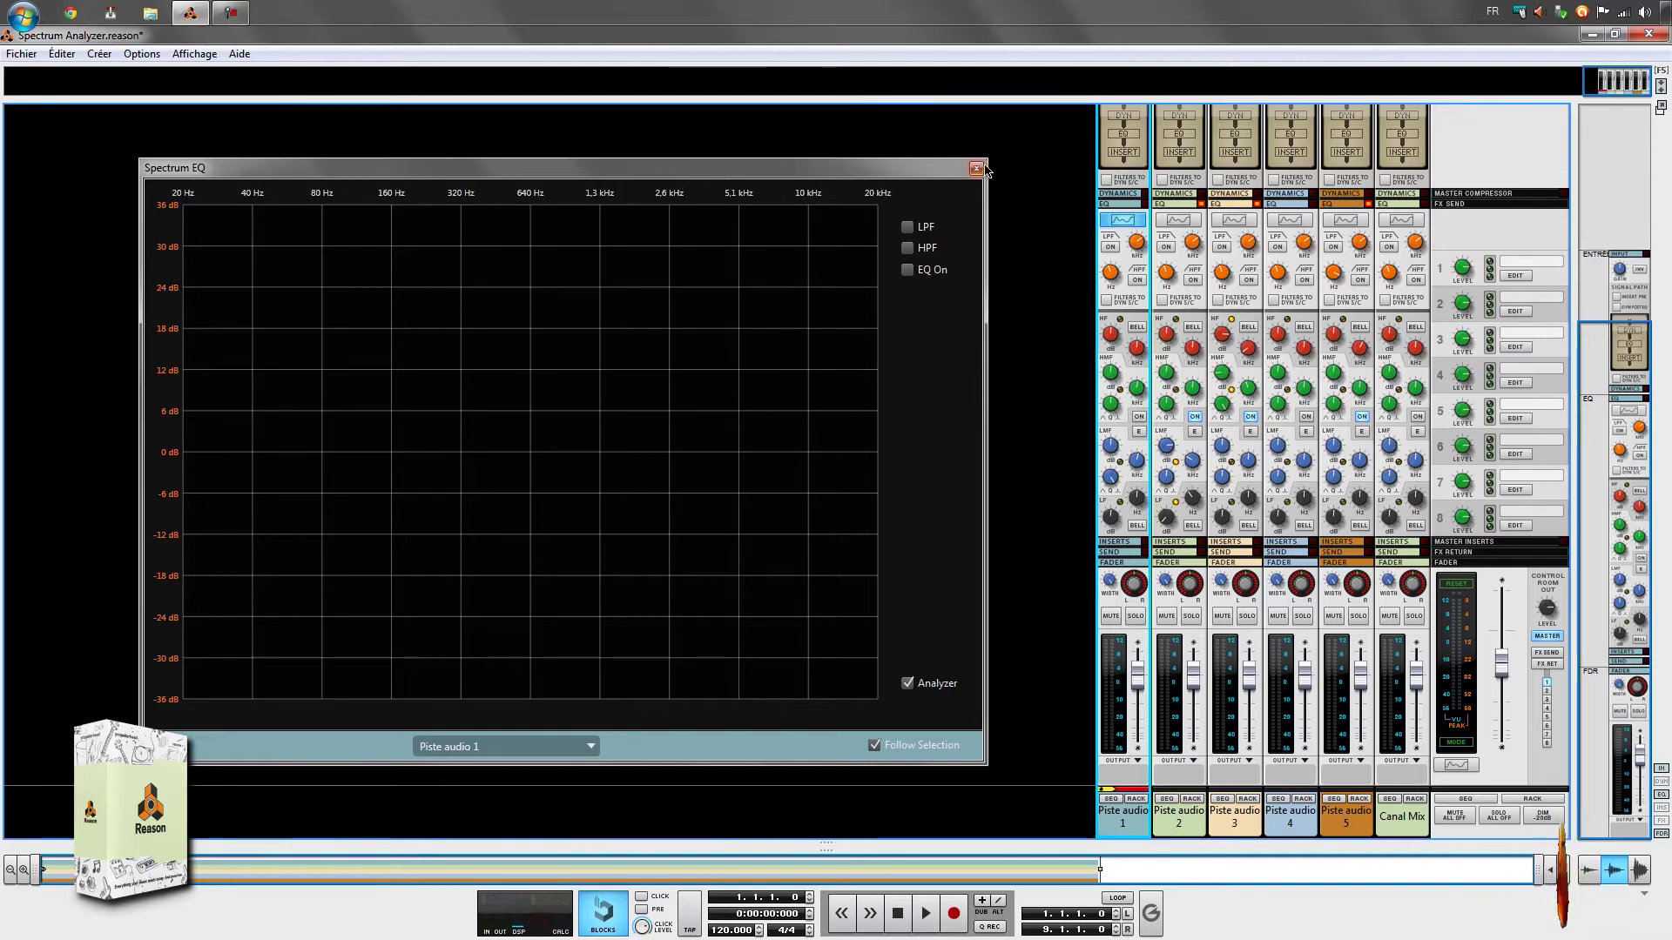
pyautogui.moveTo(991, 165); pyautogui.dragTo(809, 296)
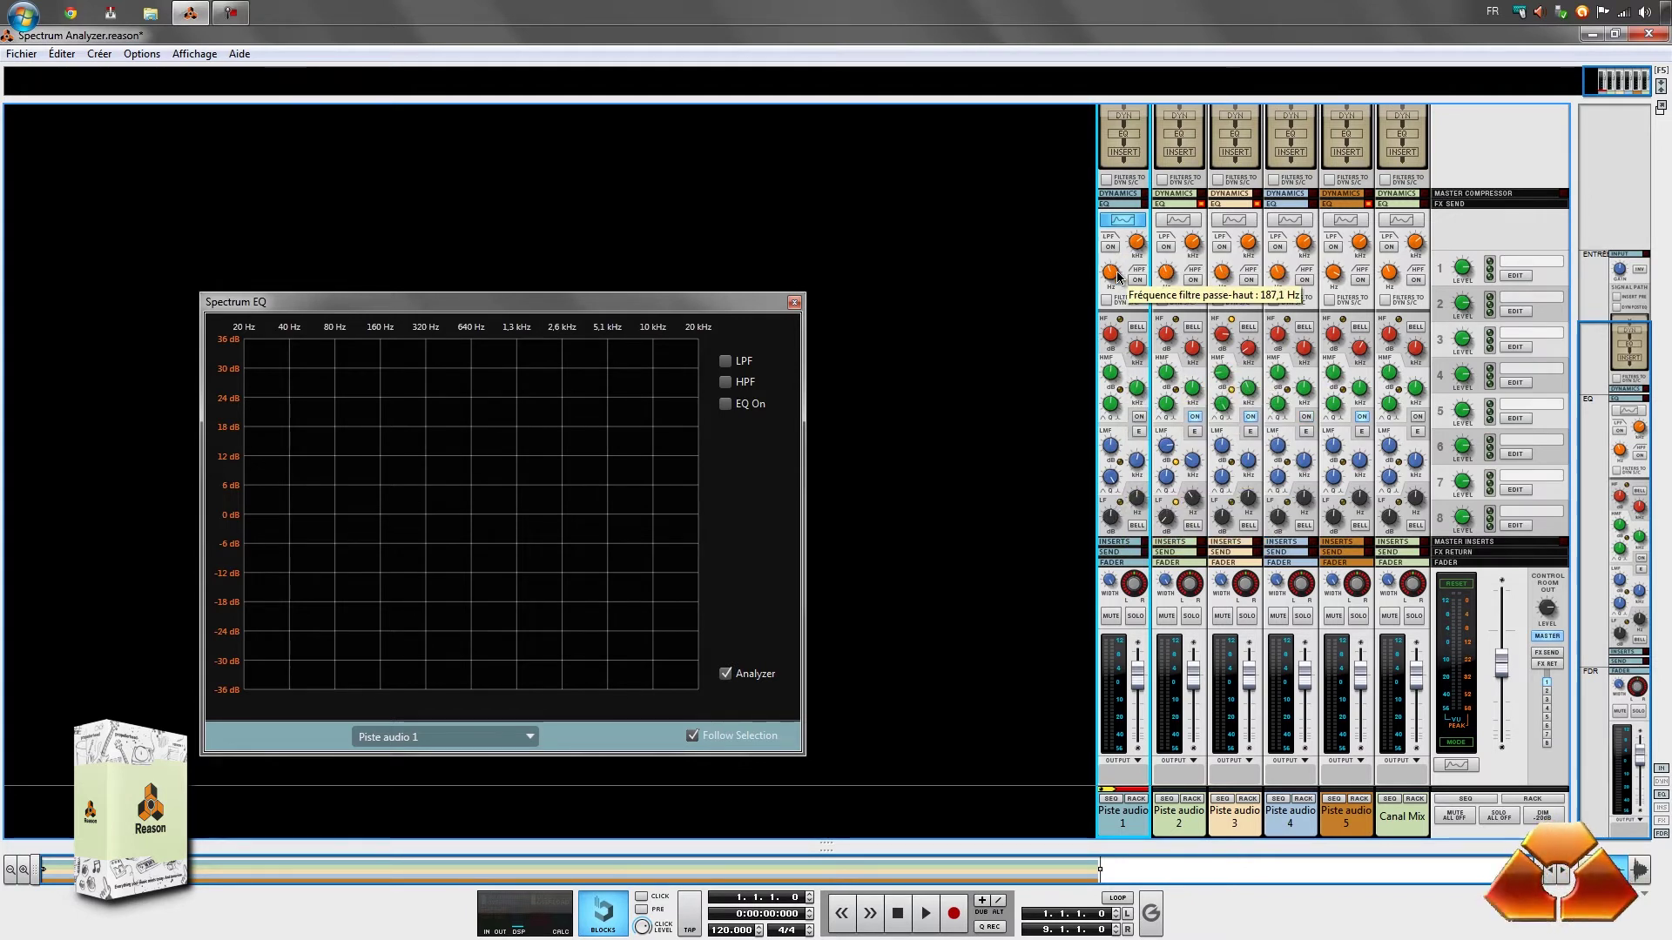
# Step: Enable the EQ for Piste audio 1, and toggle its high-pass filter, low-pass filter and HF Bell on and off
pyautogui.click(725, 405)
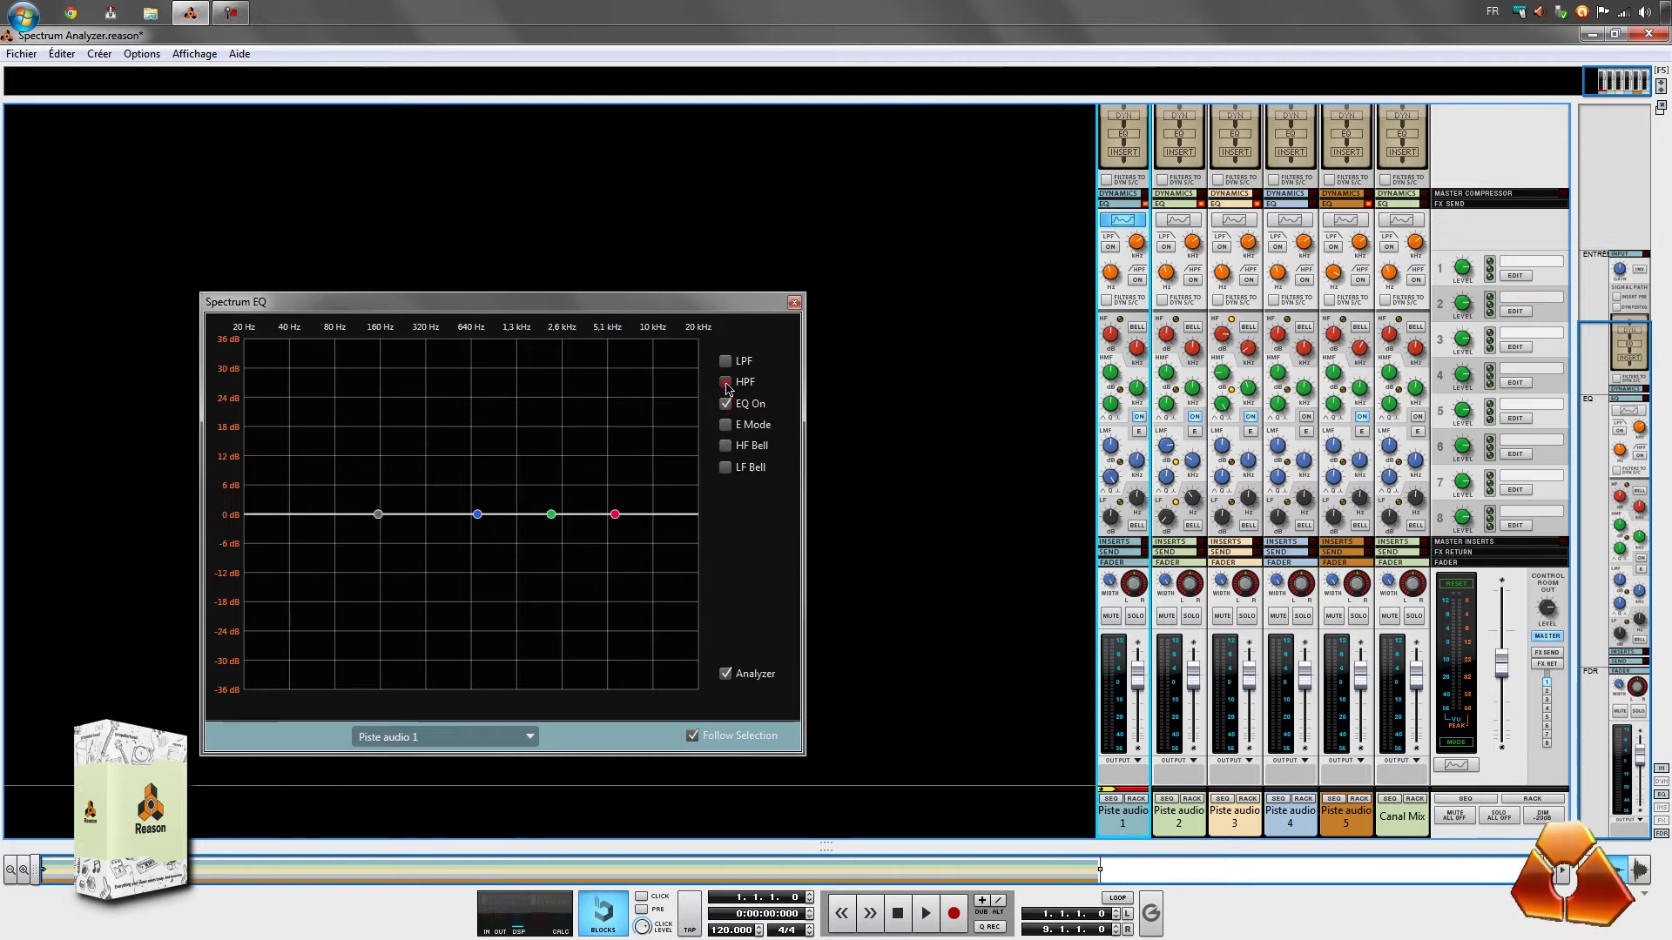
pyautogui.click(725, 382)
pyautogui.click(728, 362)
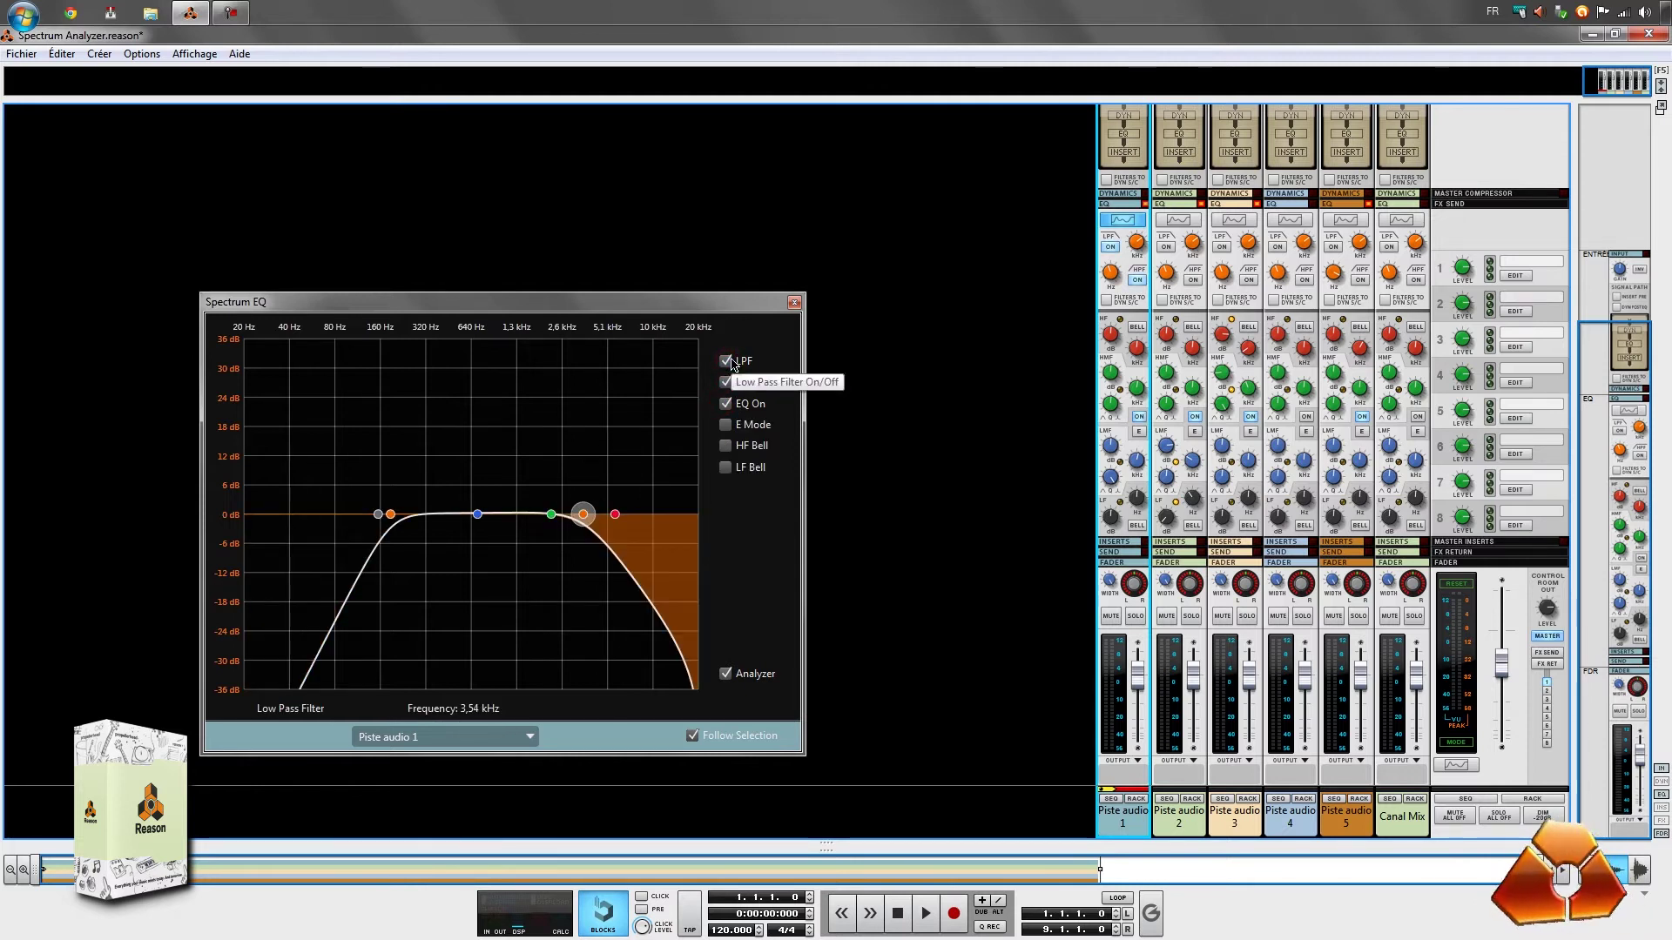
pyautogui.click(728, 362)
pyautogui.click(728, 382)
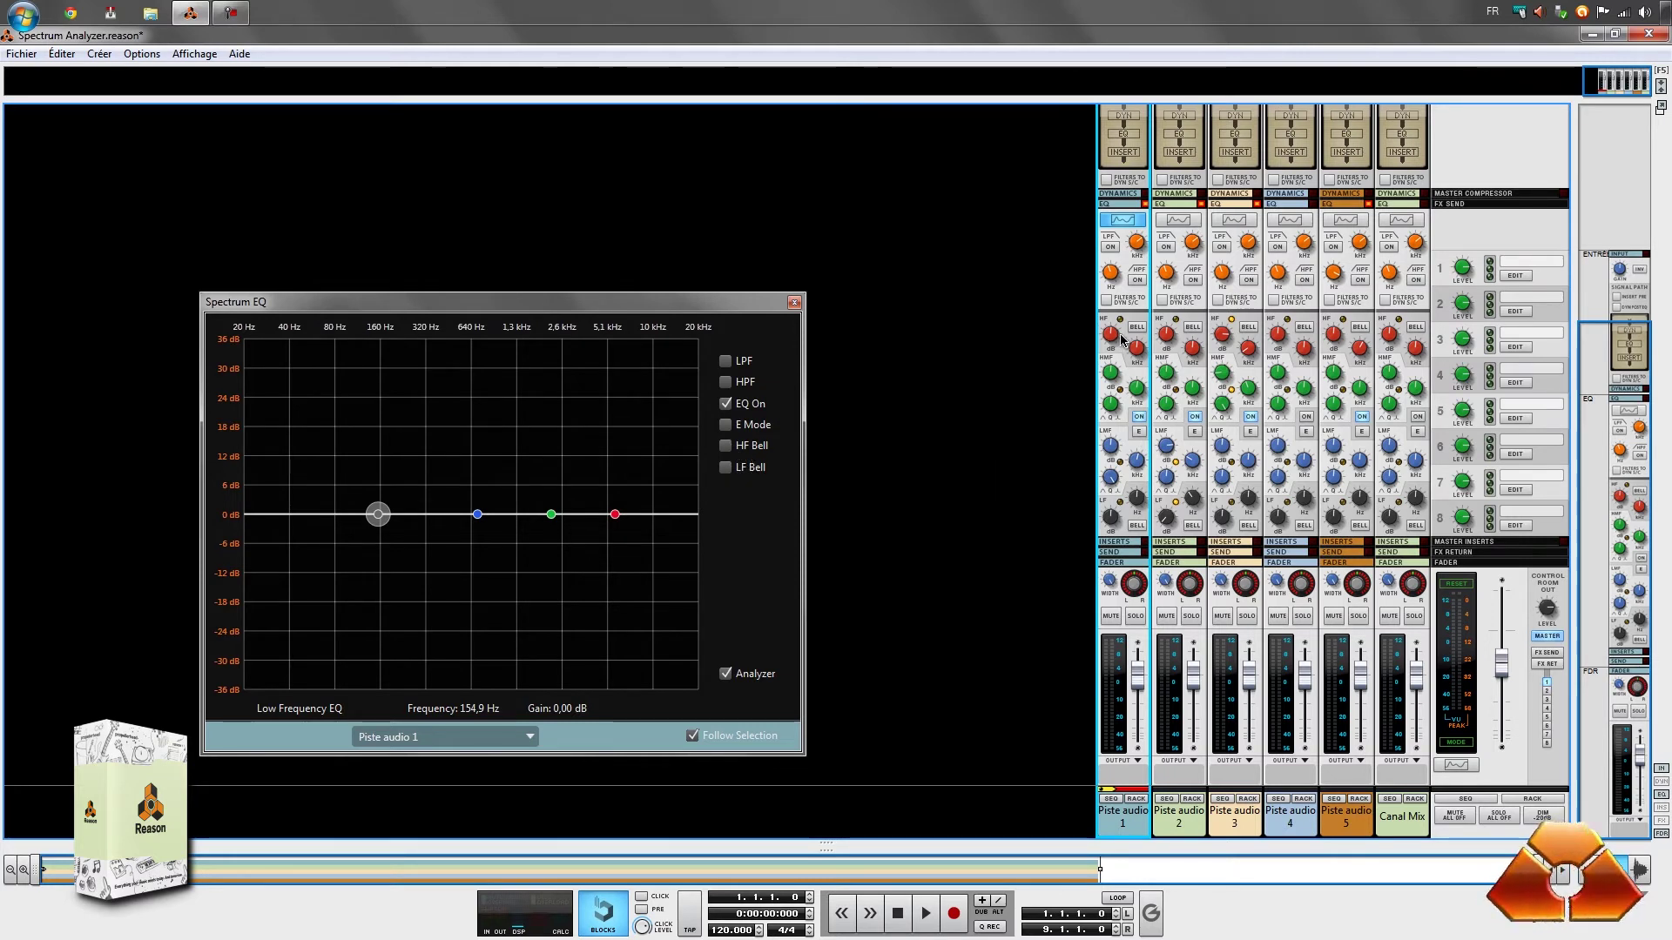
pyautogui.click(726, 445)
pyautogui.click(728, 458)
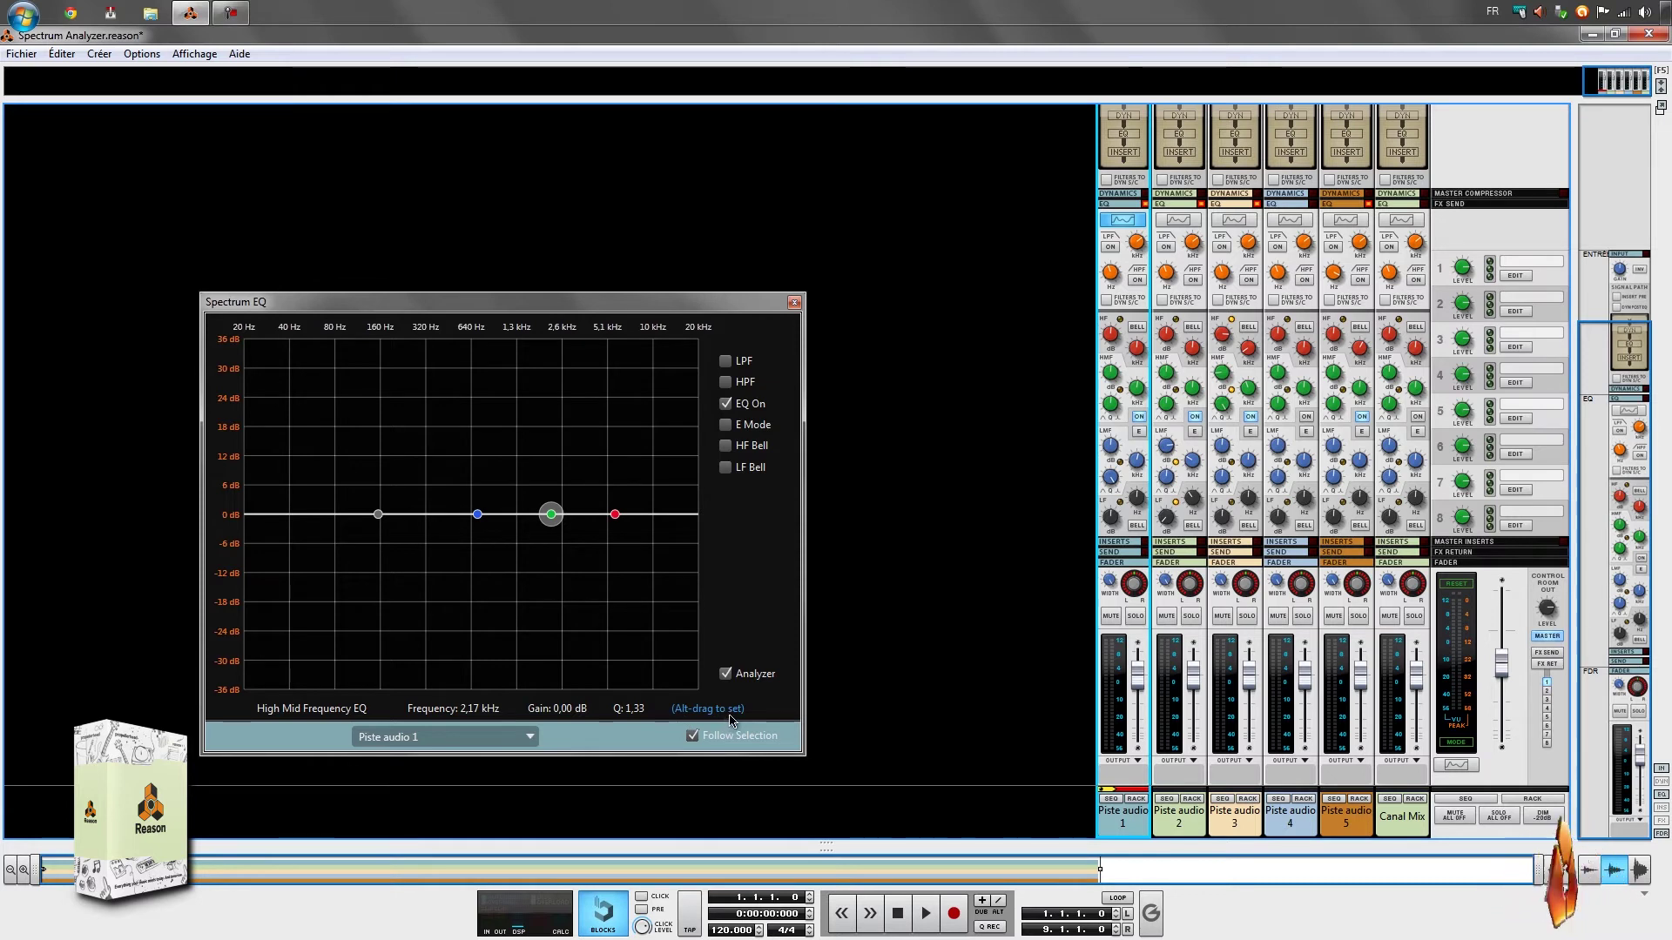
# Step: Boost the high mid band to 20 dB at about 2.61 kHz with a Q of 2.50, and reset its gain to 0 dB
pyautogui.moveTo(553, 517); pyautogui.dragTo(566, 427)
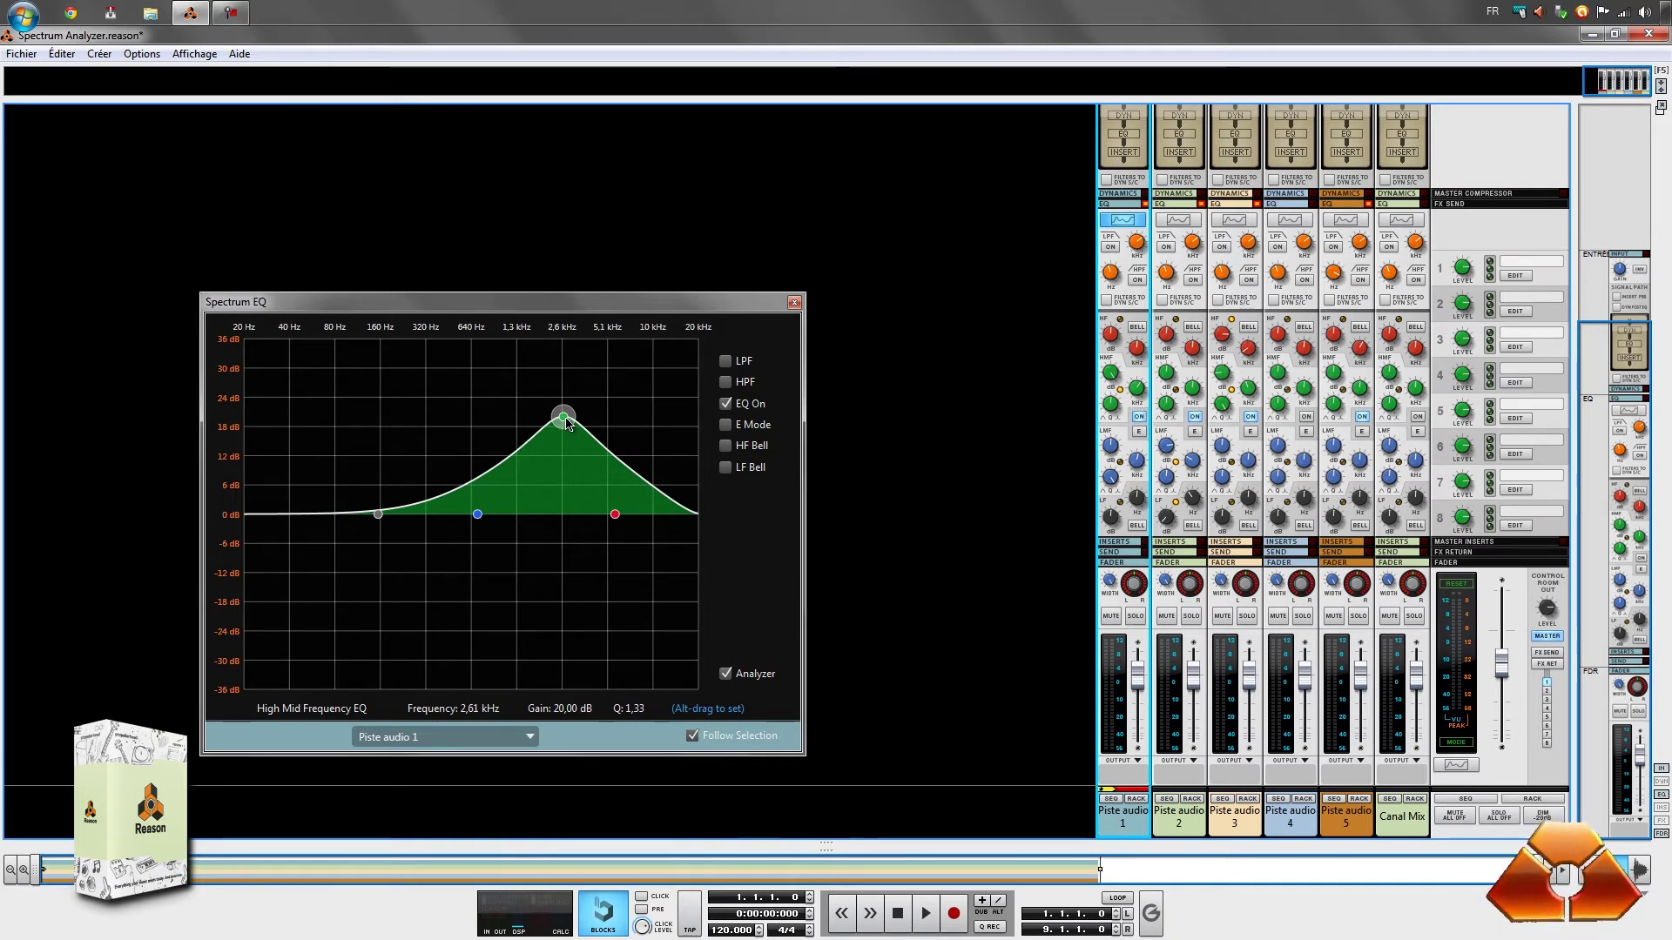
pyautogui.moveTo(568, 424); pyautogui.dragTo(563, 374)
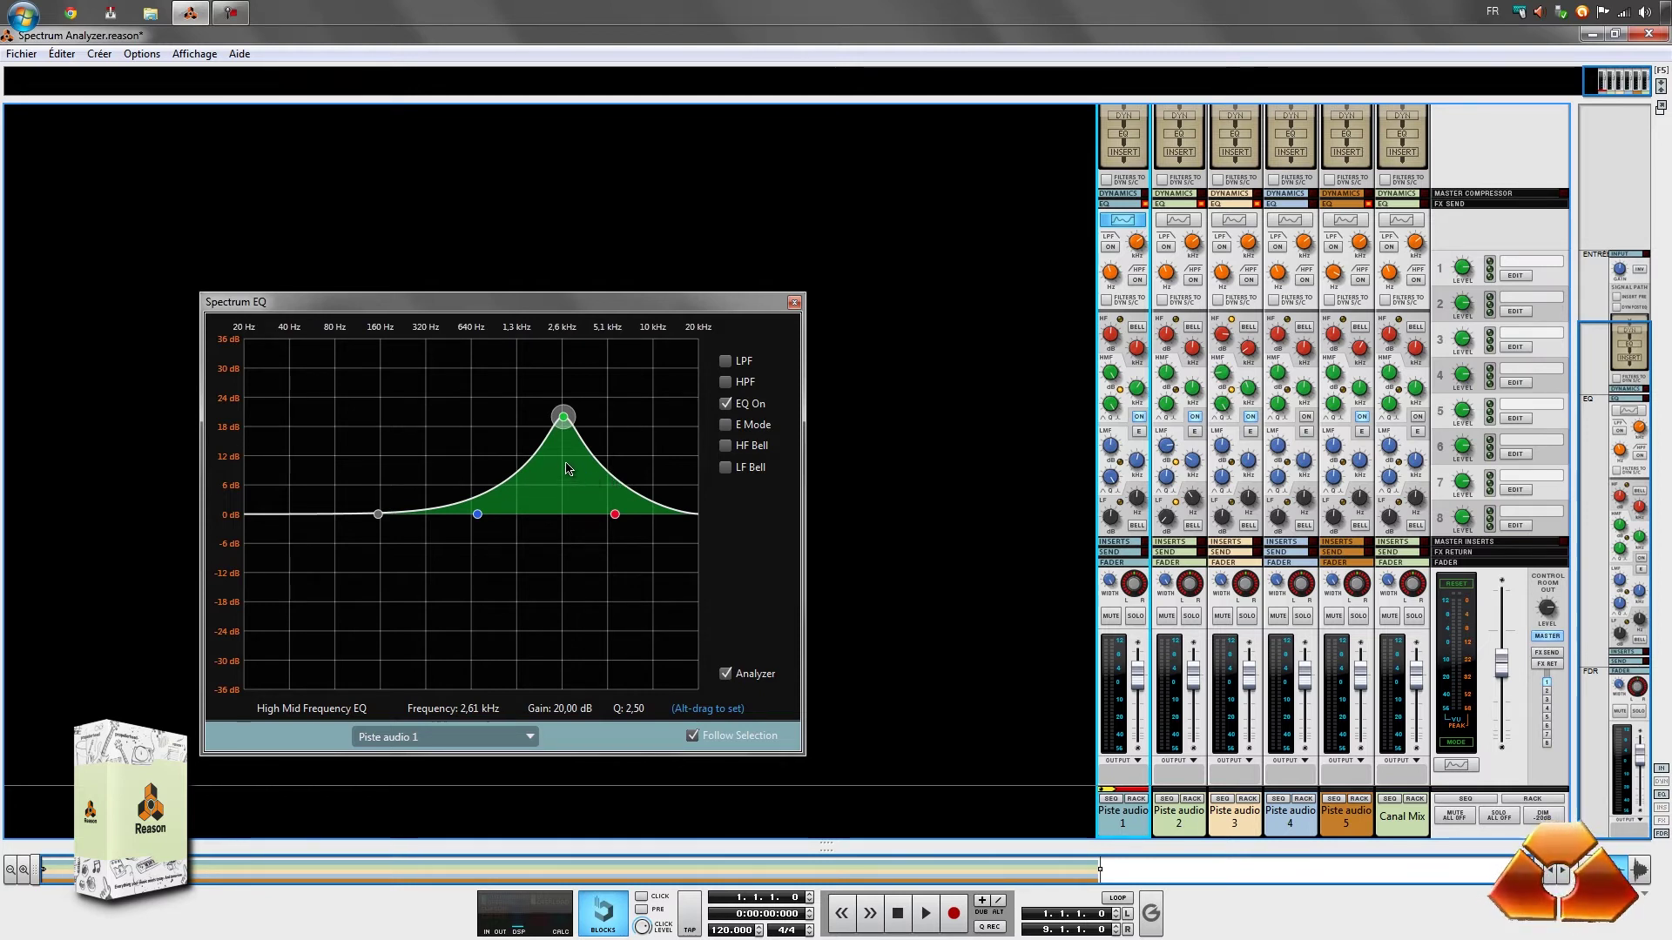
pyautogui.keyDown('ctrl'); pyautogui.click(565, 418); pyautogui.keyUp('ctrl')
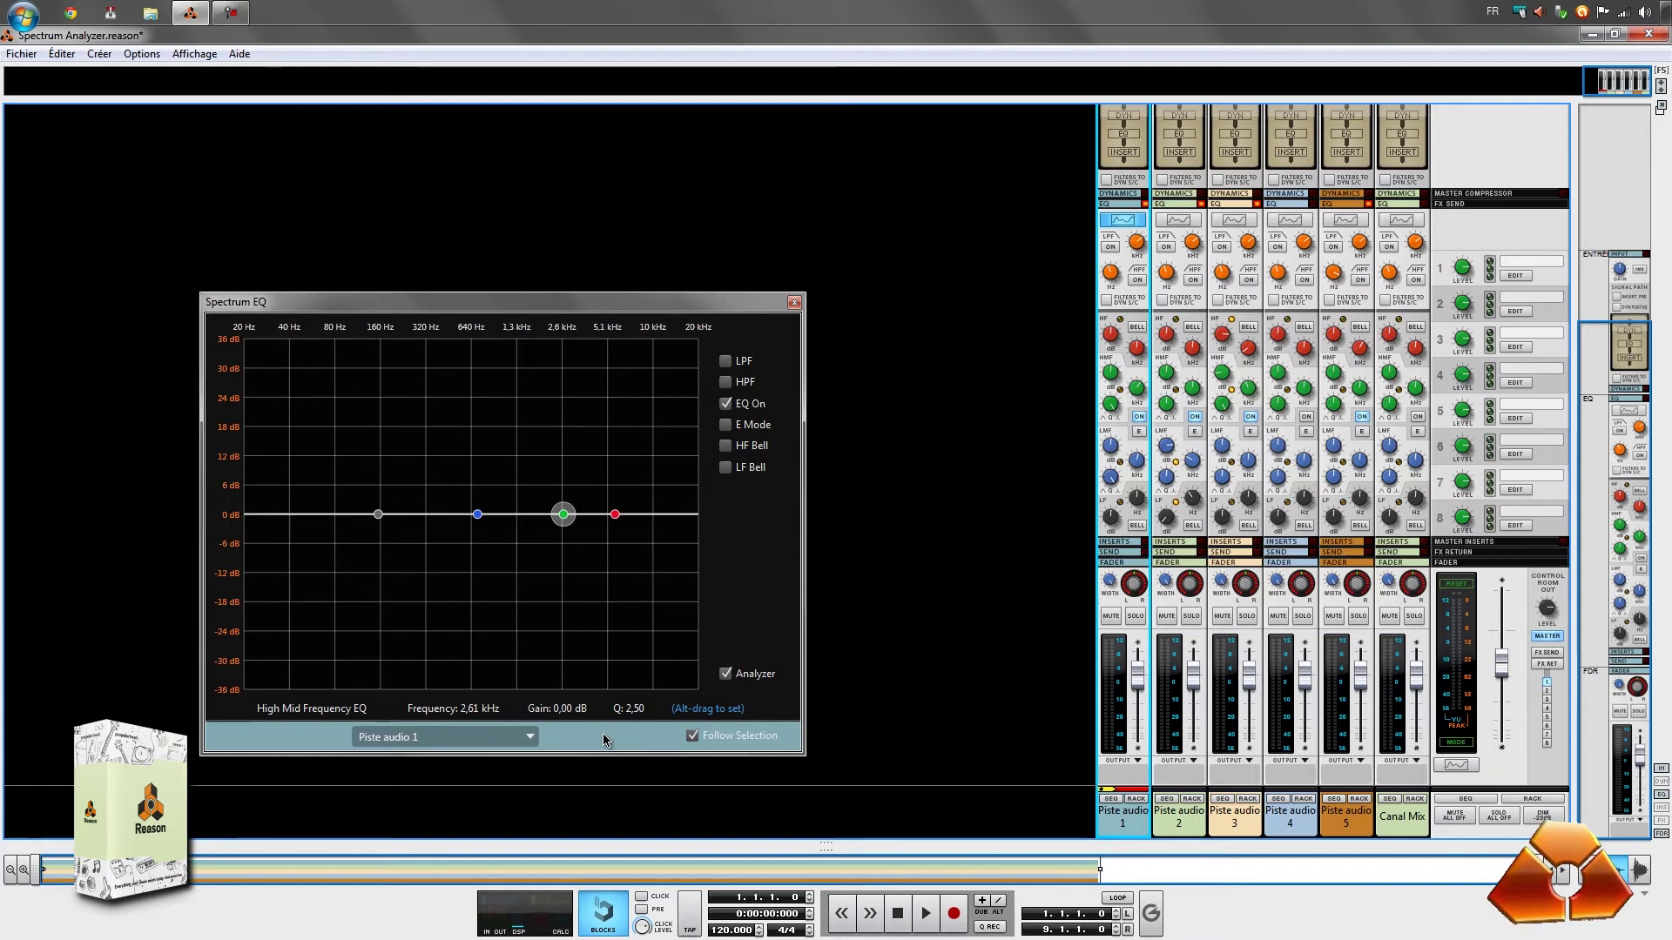
# Step: View the rack and the sequencer with the Spectrum EQ window moved clear of the rack devices, ending in the rack
pyautogui.moveTo(477, 303); pyautogui.dragTo(544, 249)
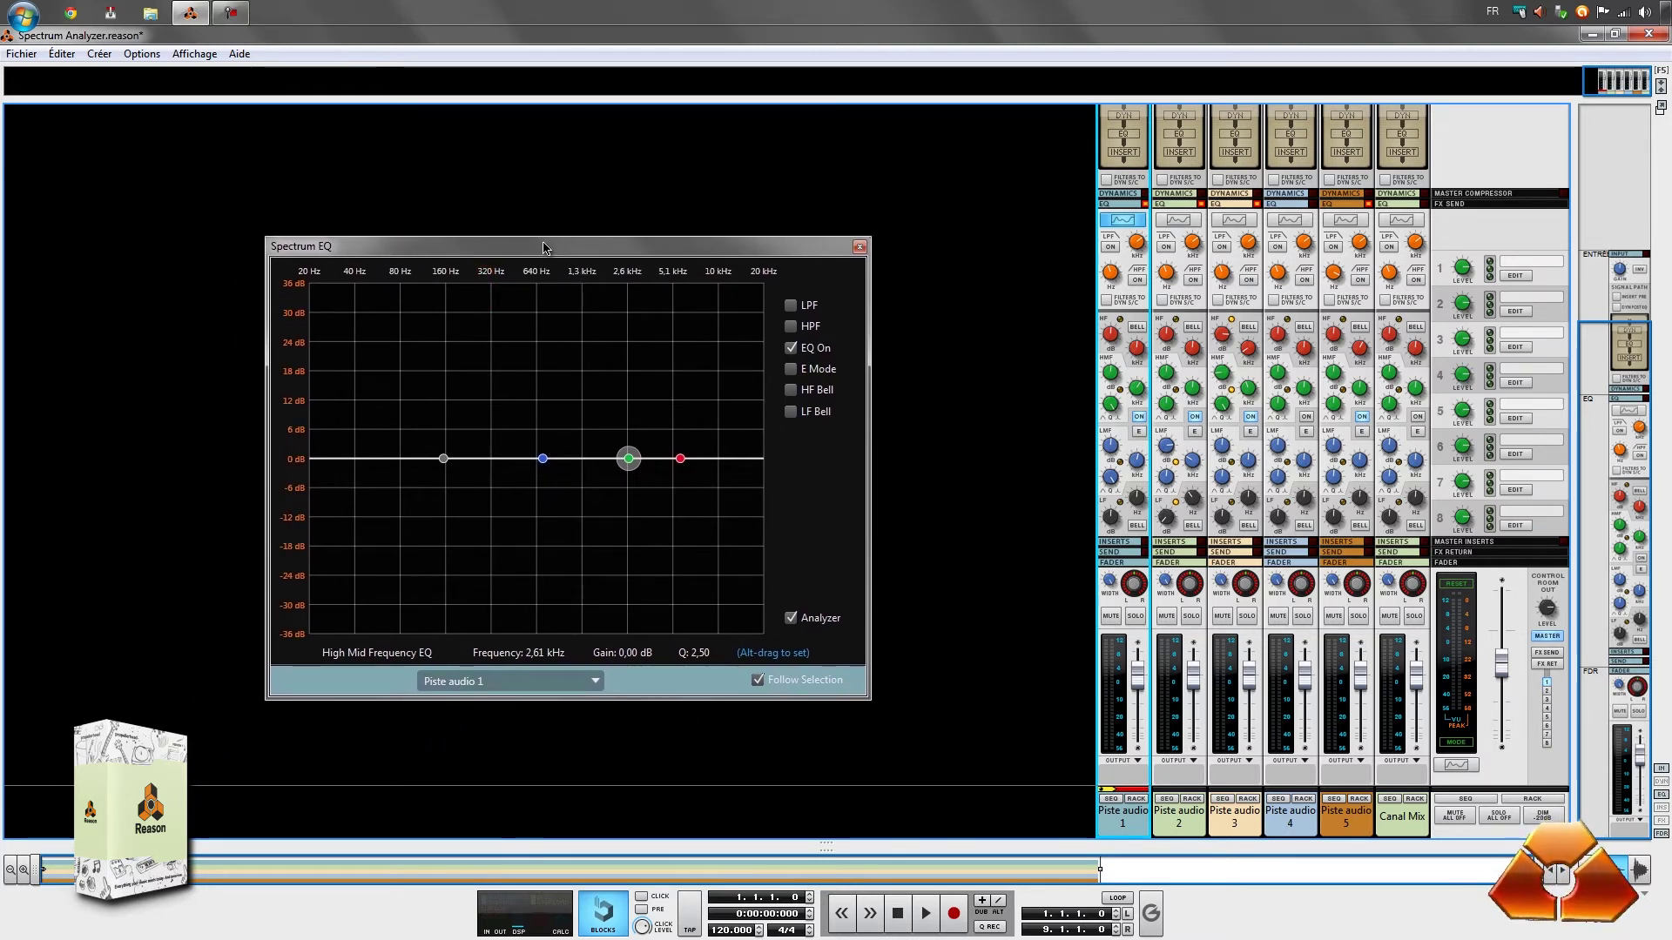
pyautogui.moveTo(543, 247); pyautogui.dragTo(724, 267)
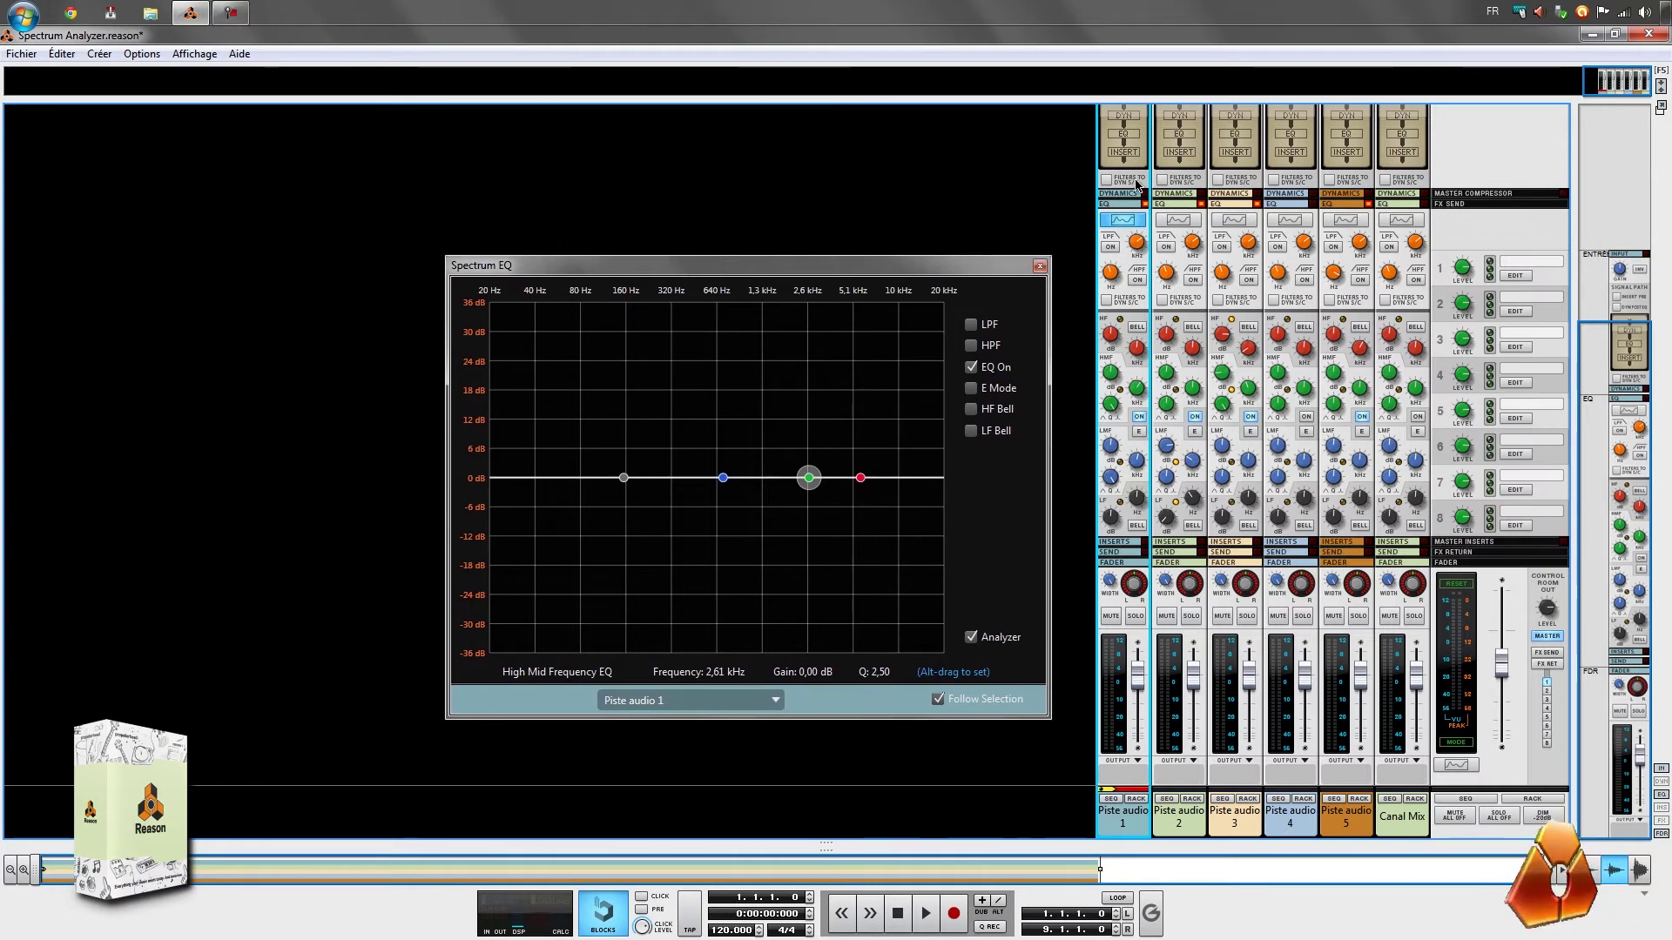
pyautogui.press('F6')
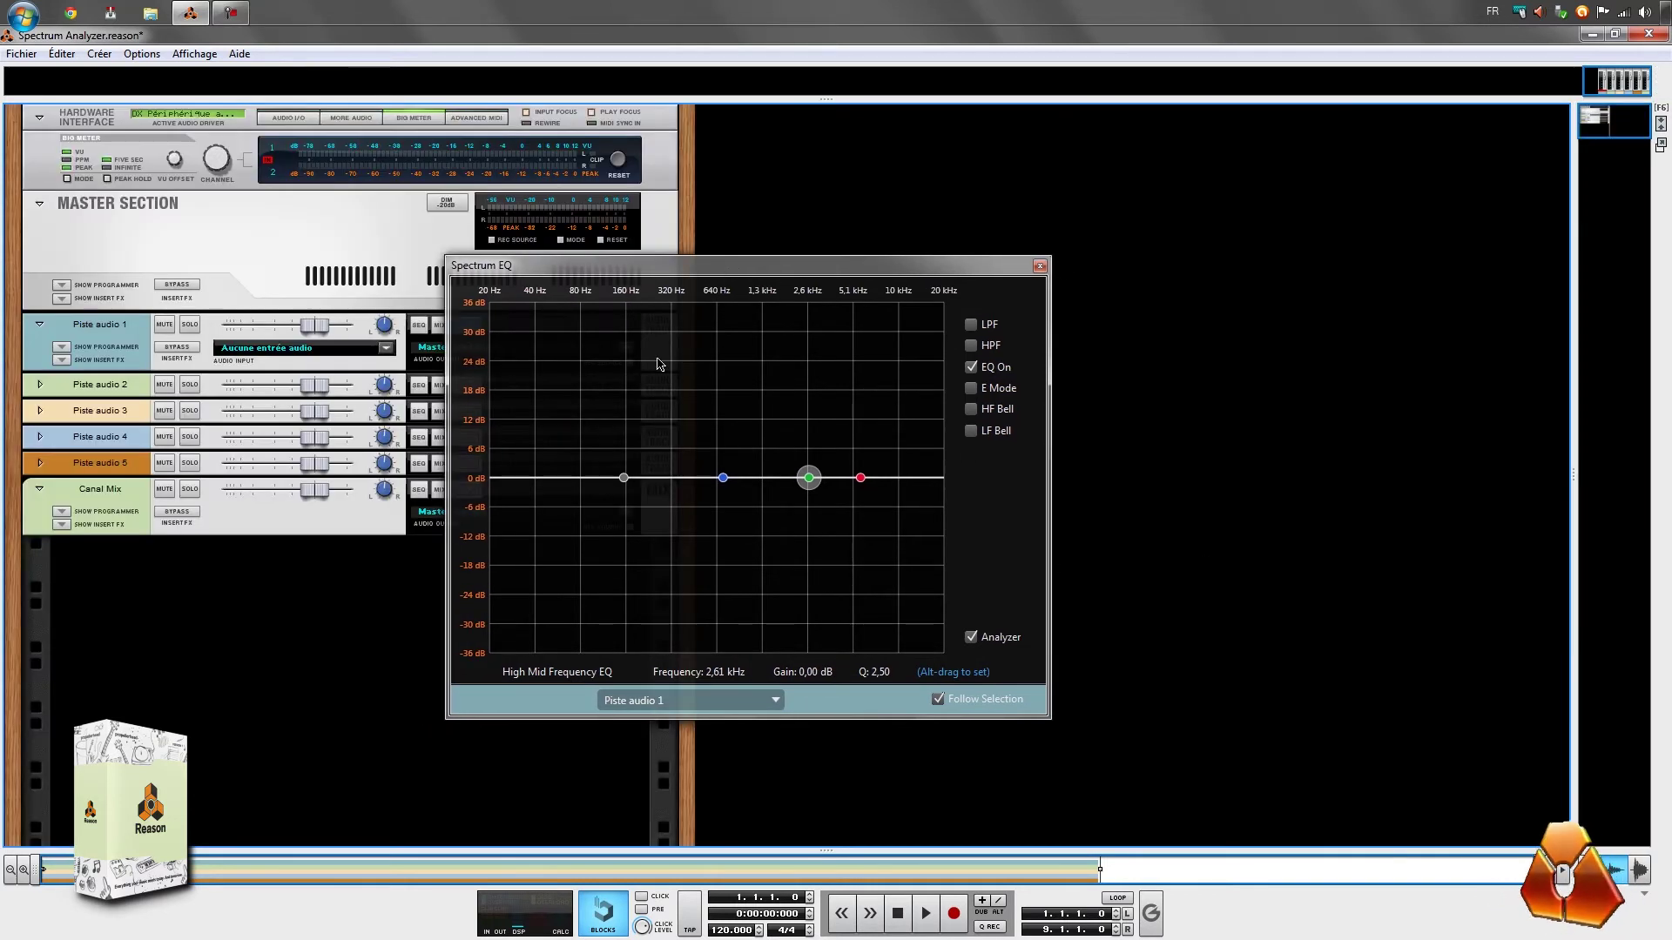
pyautogui.moveTo(734, 273); pyautogui.dragTo(997, 263)
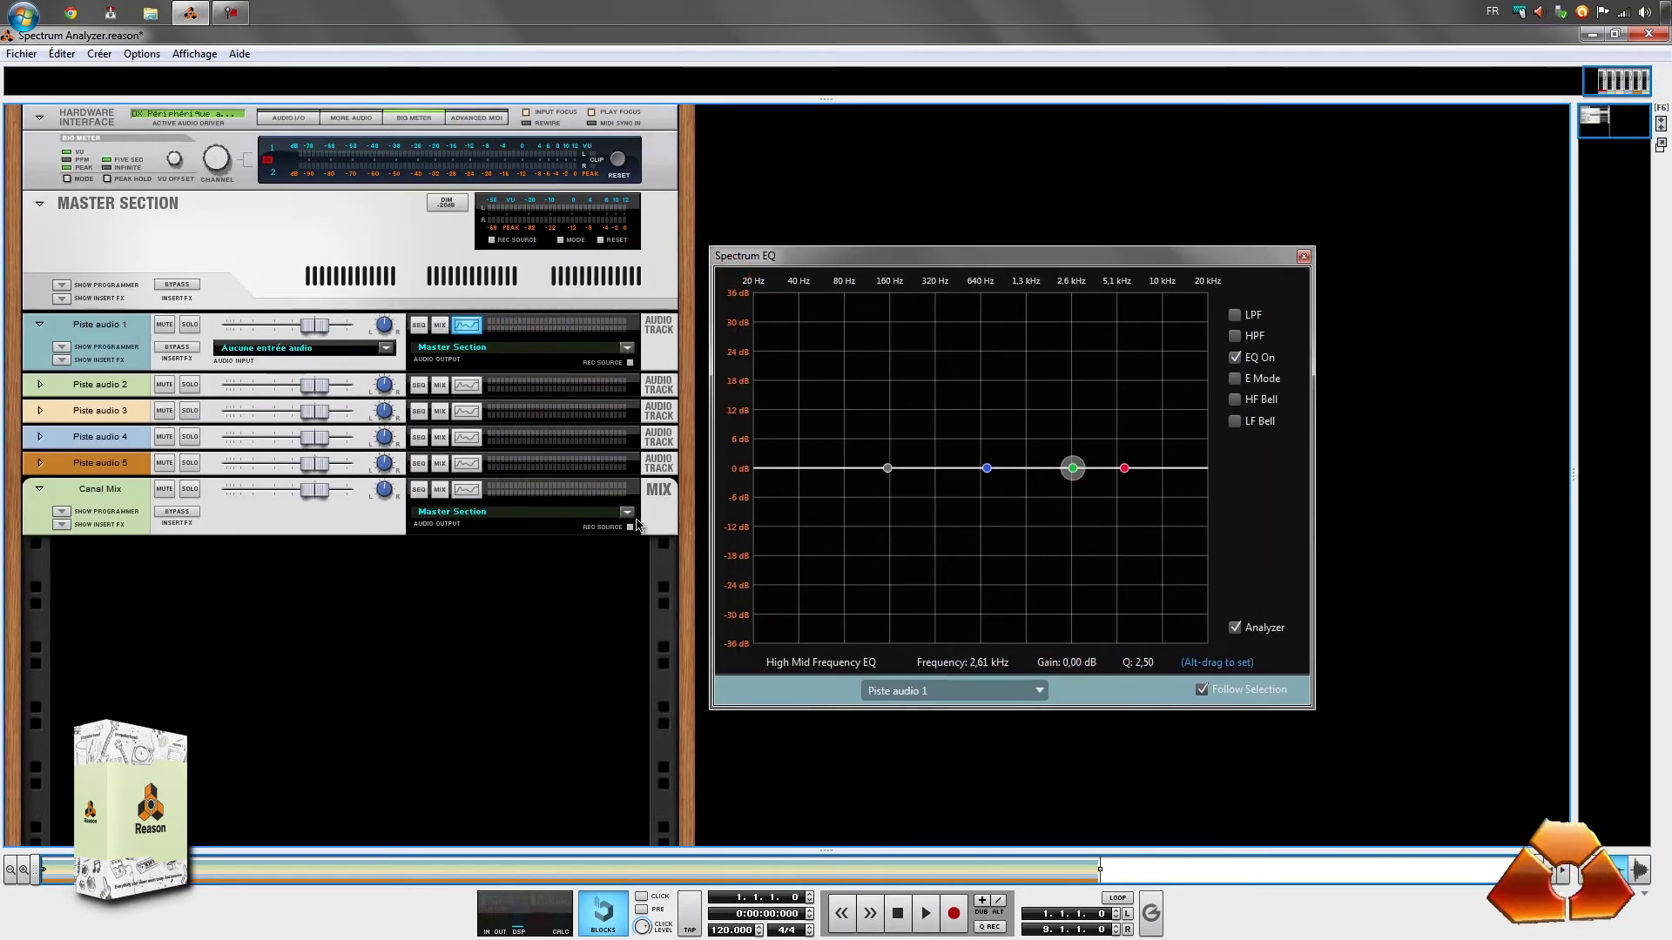
pyautogui.press('F7')
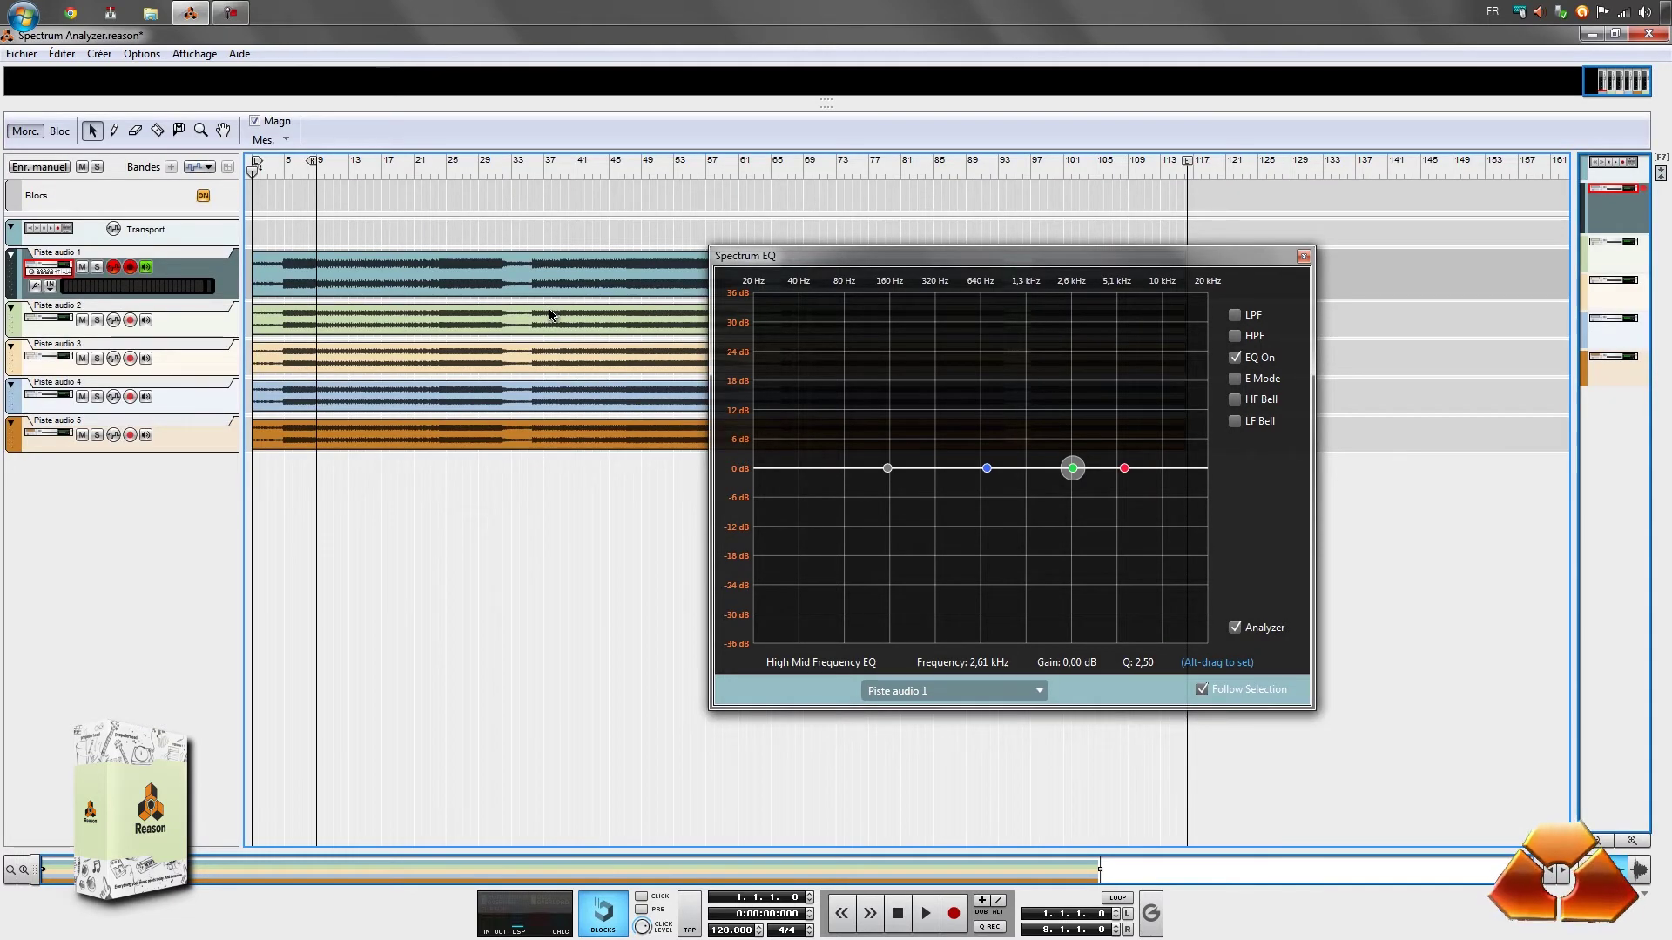
pyautogui.press('F6')
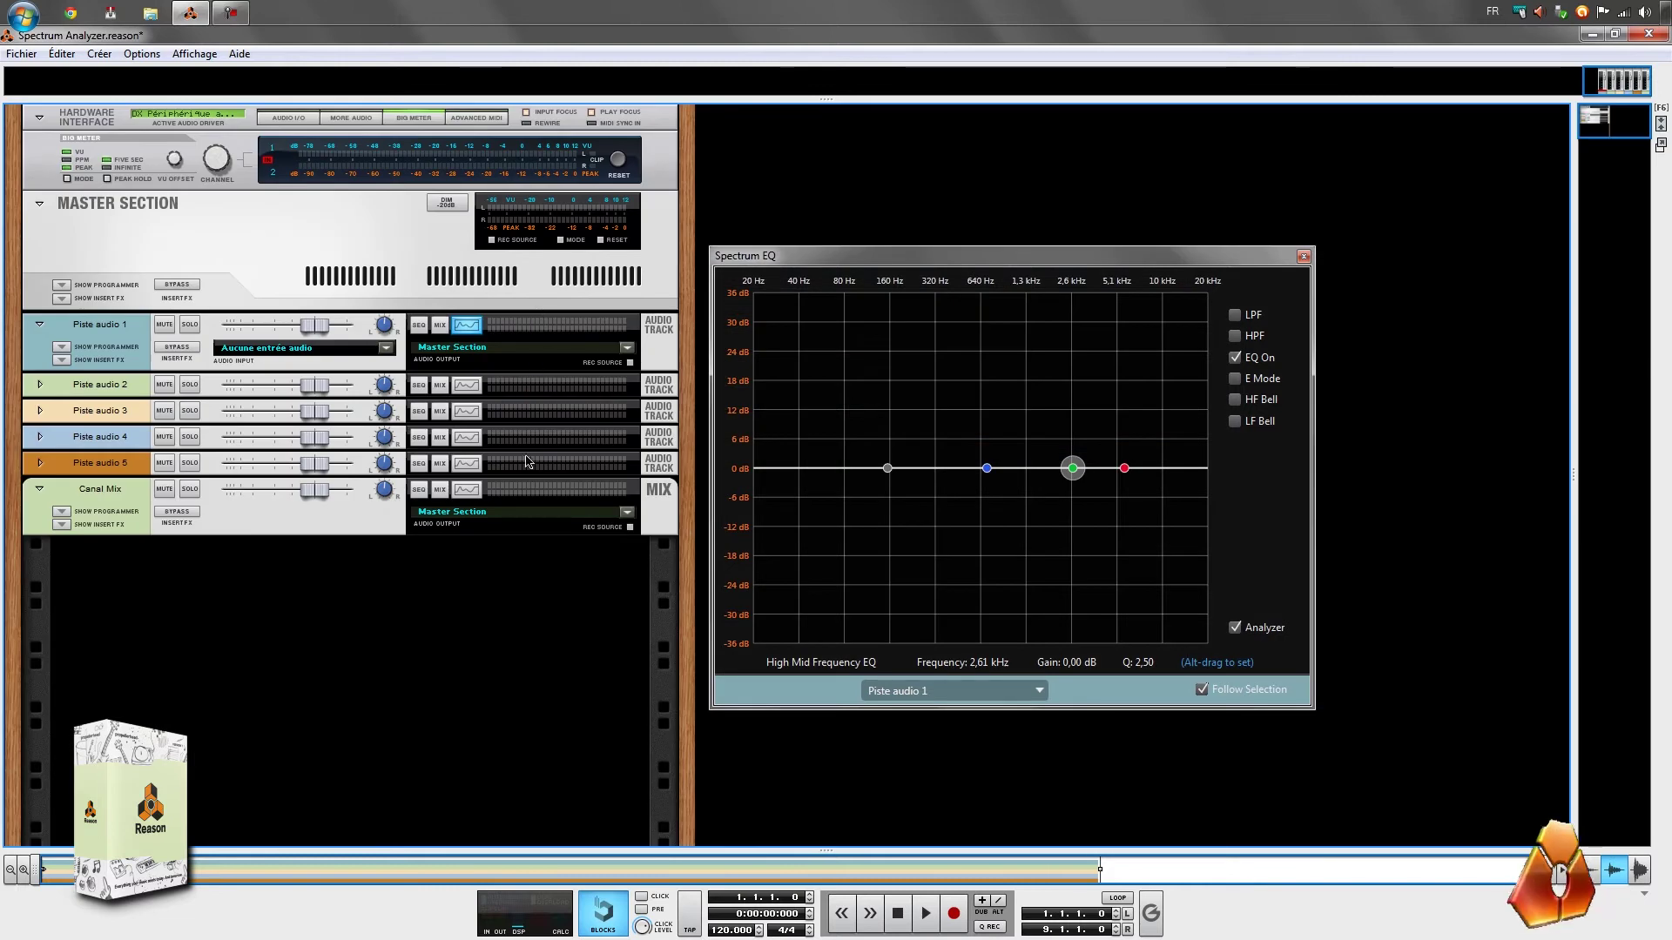
# Step: Show and hide the Spectrum EQ window from the rack devices of Piste audio 1, 2, 3 and 4
pyautogui.click(476, 334)
pyautogui.click(476, 334)
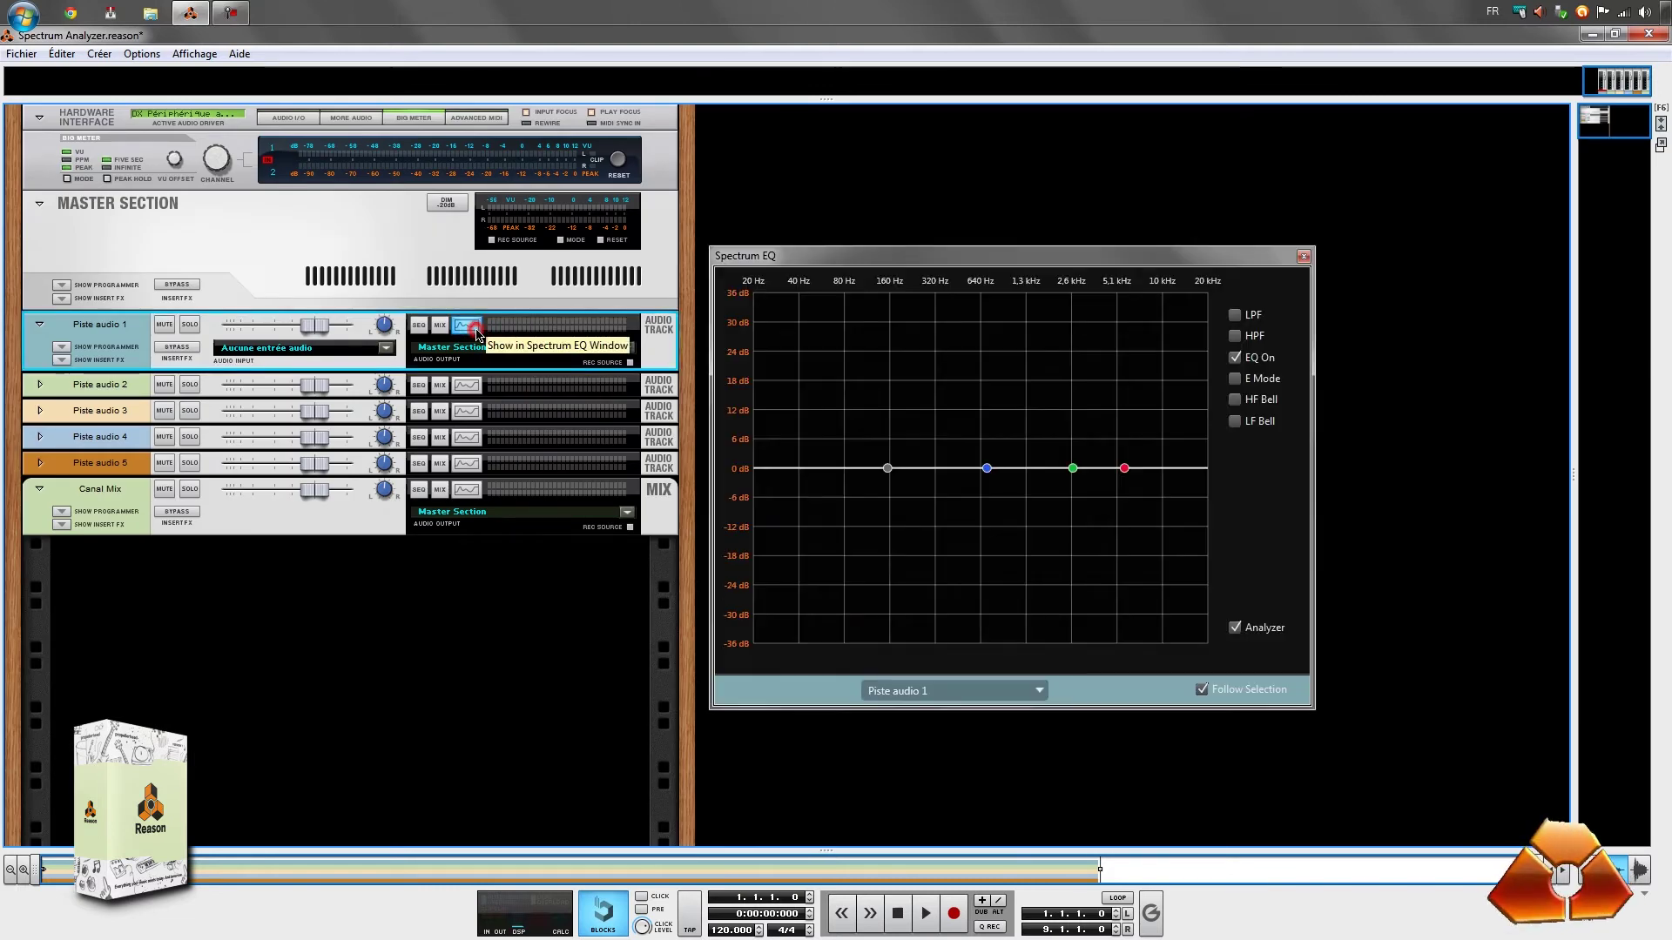
pyautogui.click(476, 331)
pyautogui.click(468, 385)
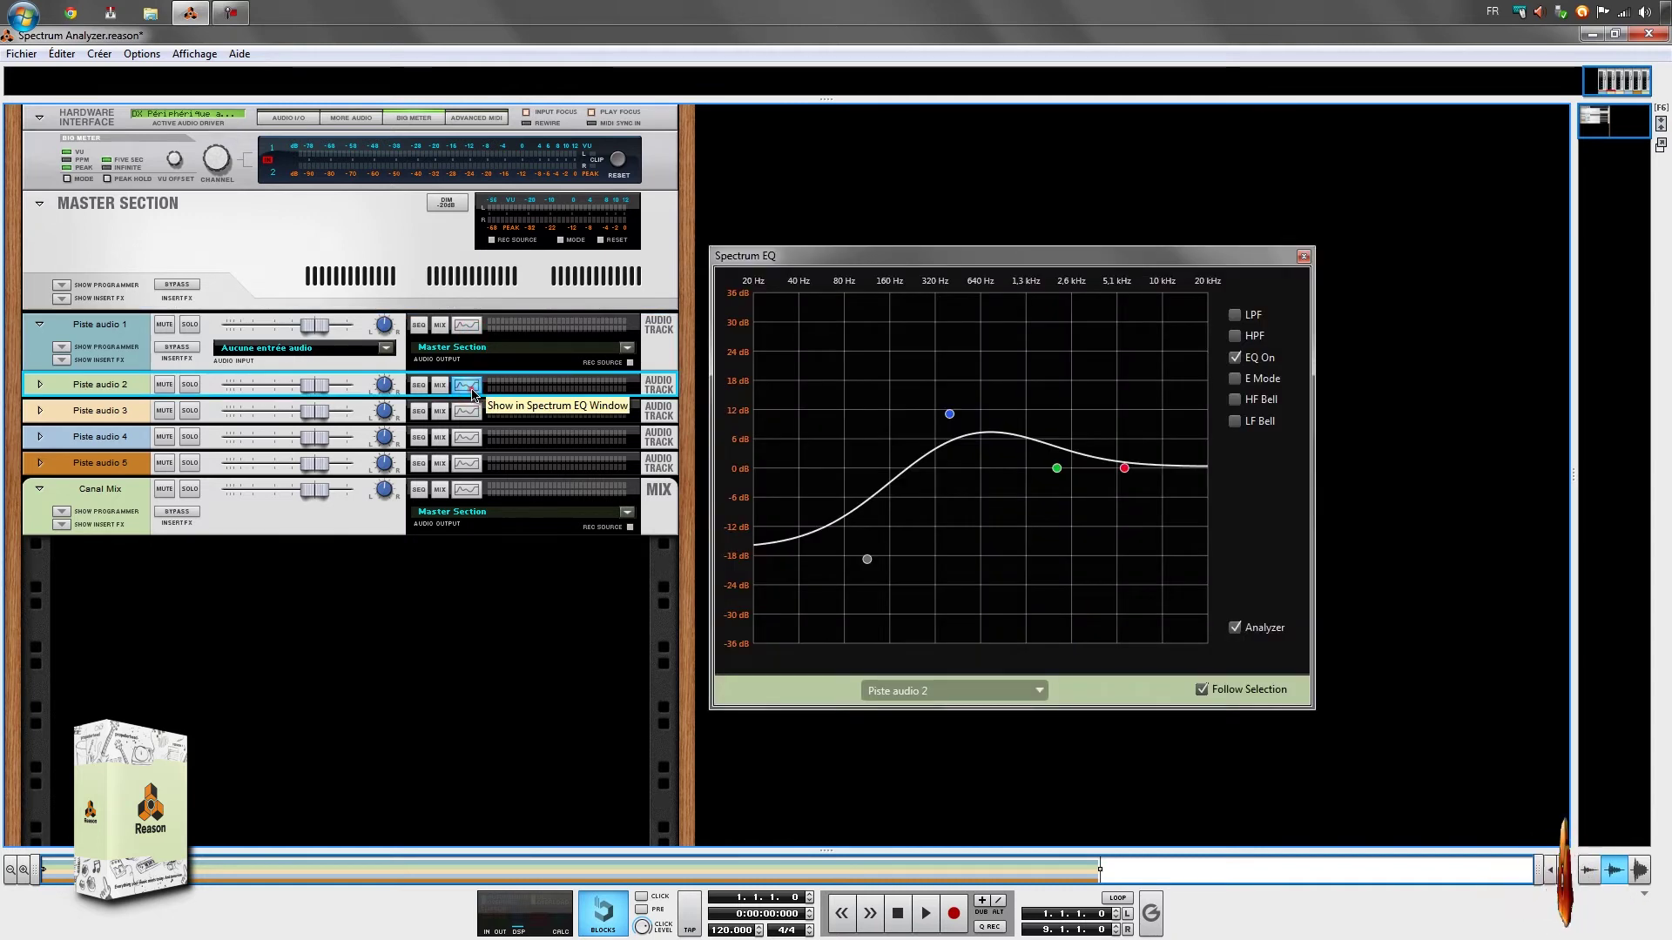
pyautogui.click(468, 385)
pyautogui.click(471, 412)
pyautogui.click(470, 412)
pyautogui.click(467, 438)
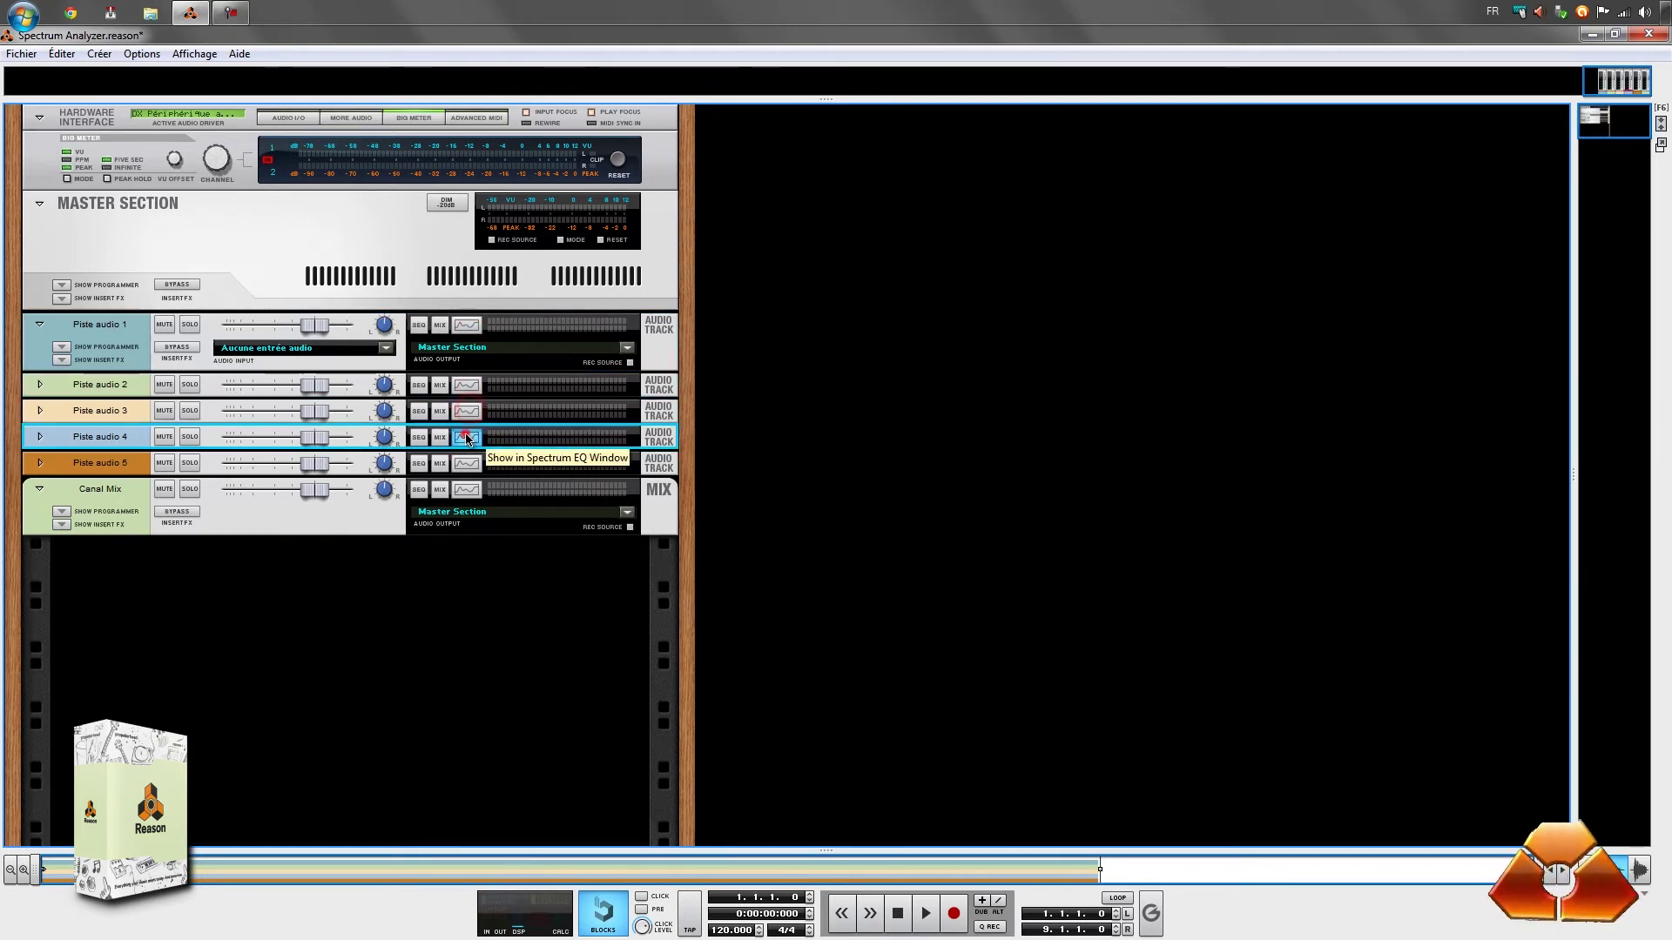
pyautogui.click(467, 438)
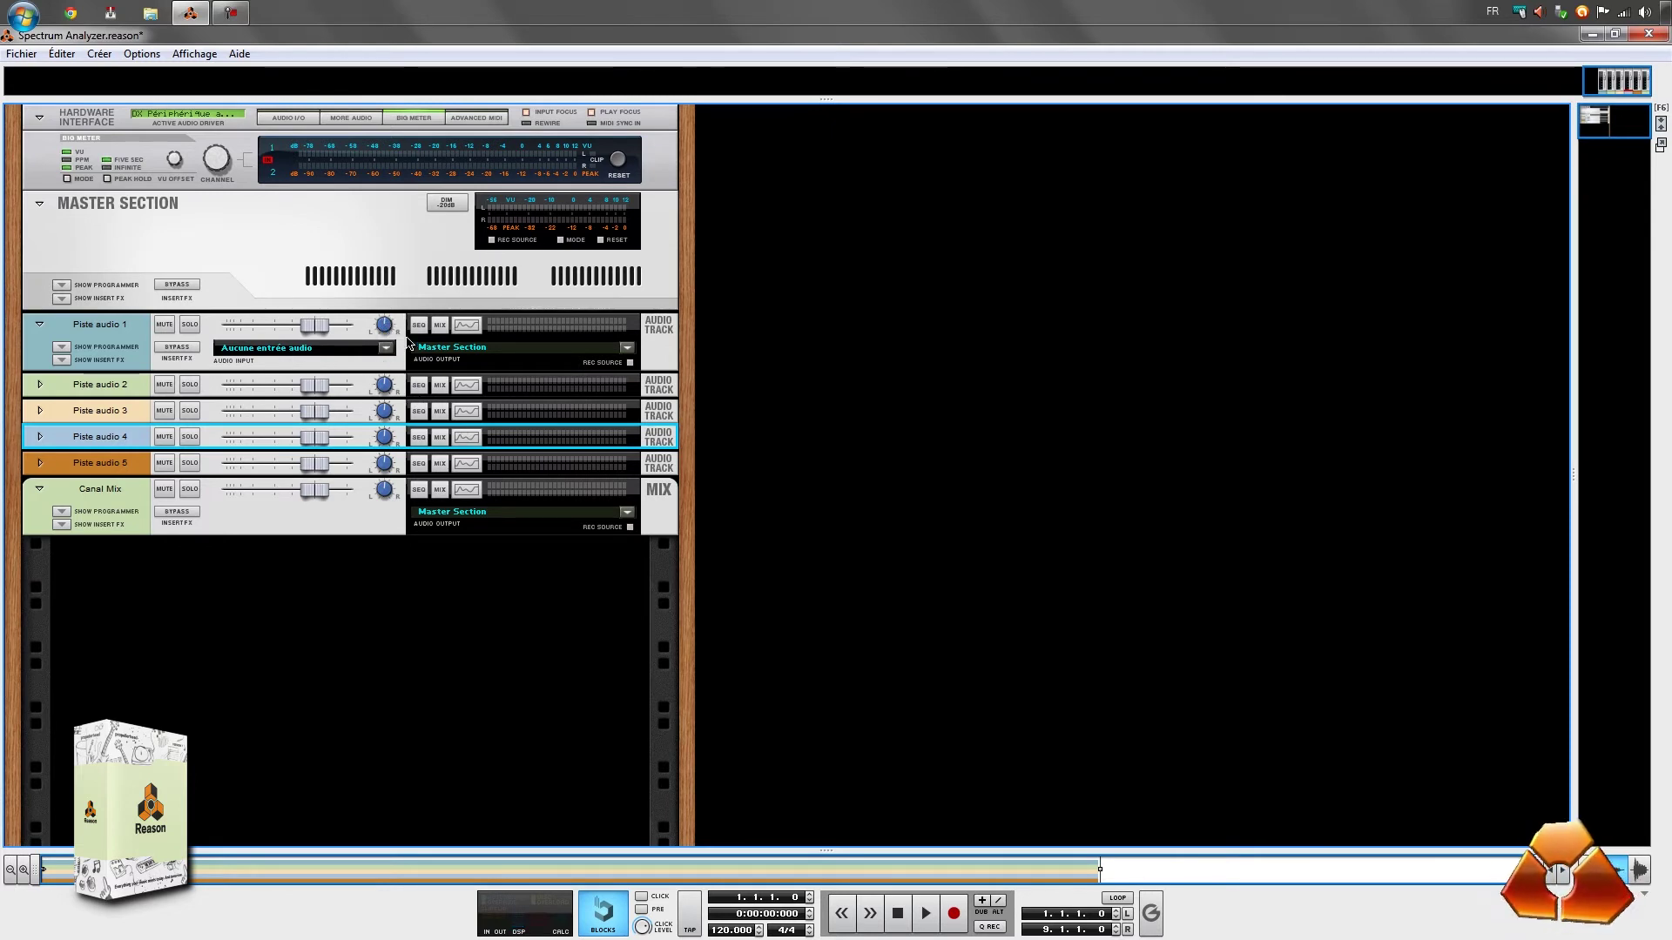
# Step: Return to the mixer, show the Master Section in the Spectrum EQ window, and close that window
pyautogui.press('F5')
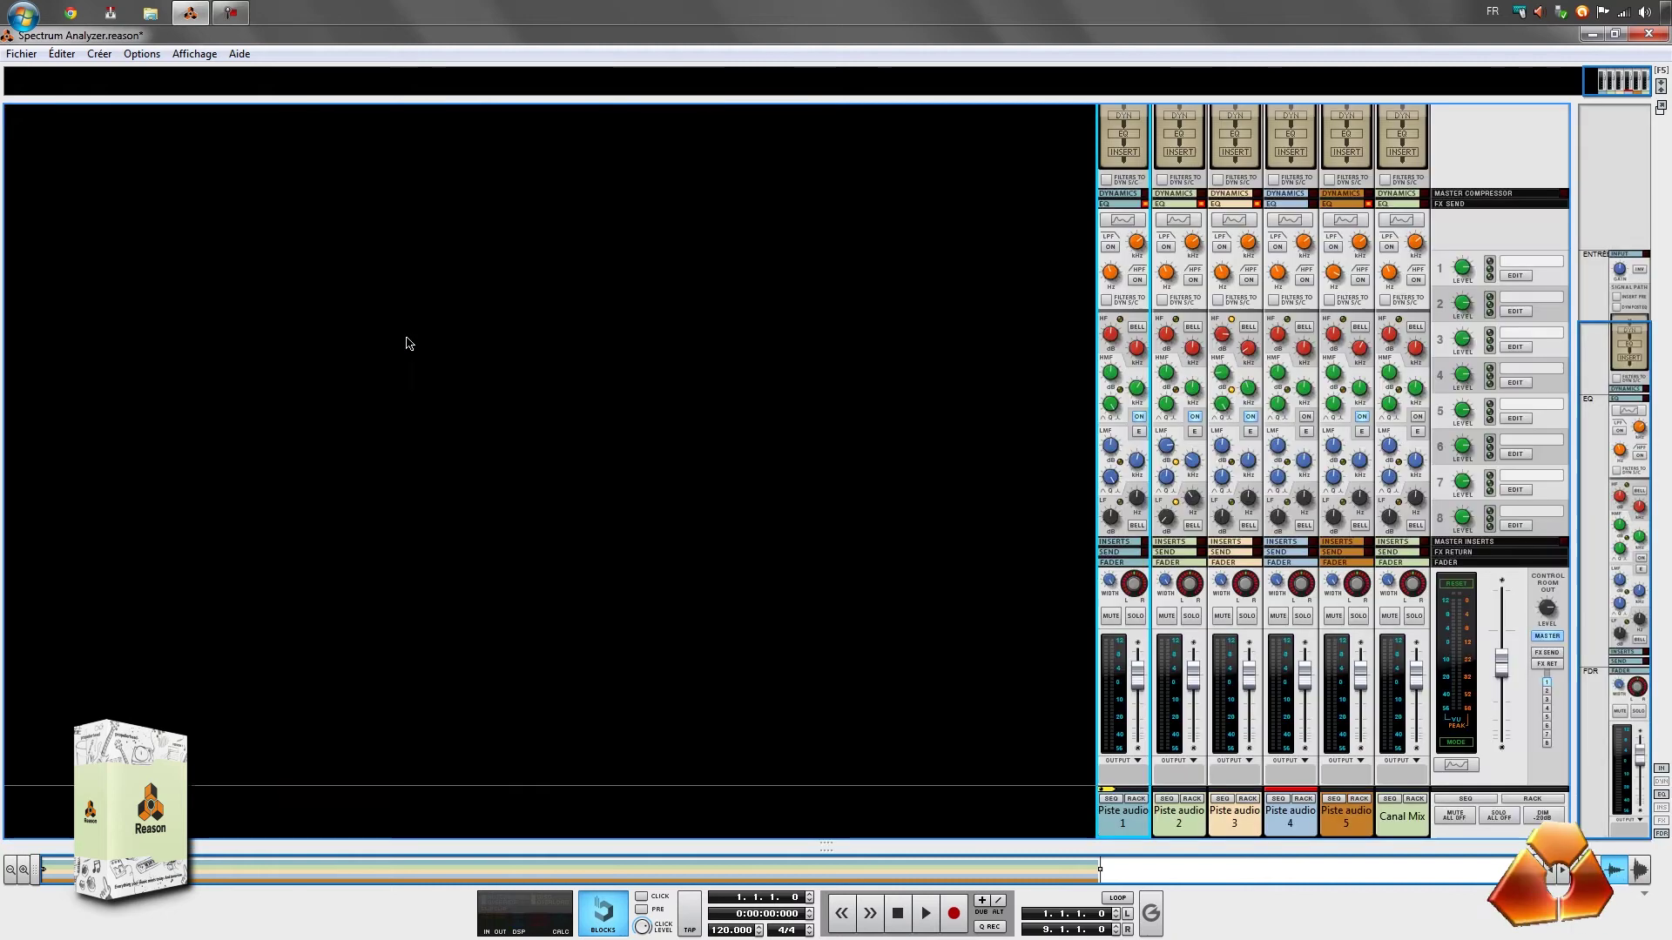
pyautogui.click(1456, 766)
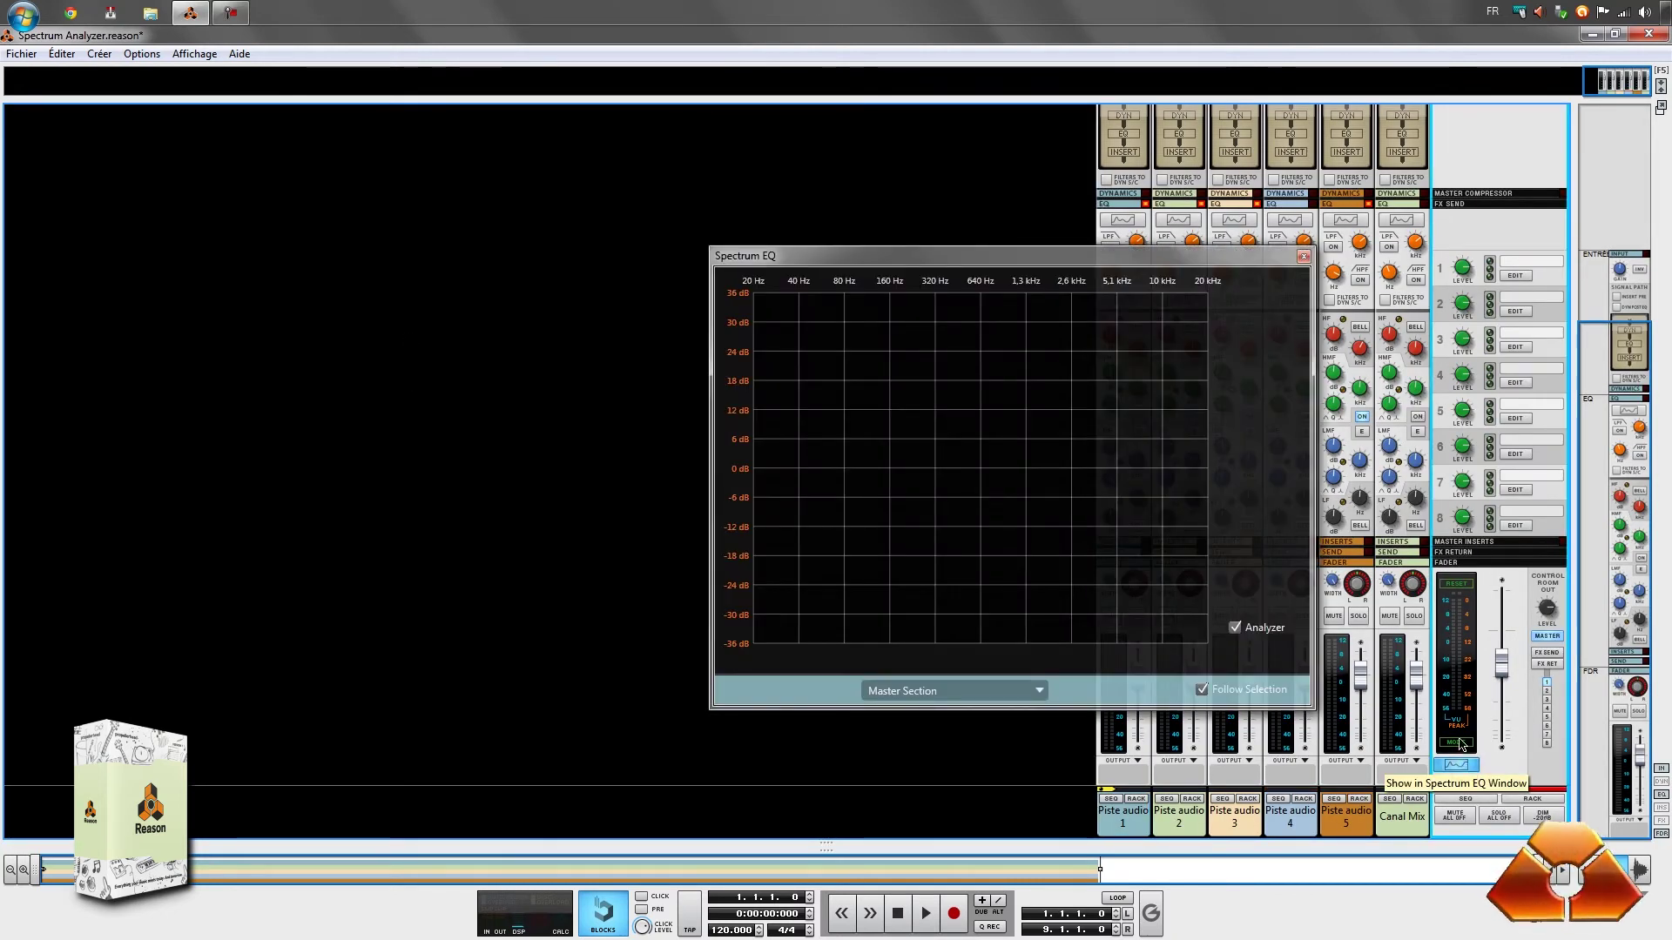
pyautogui.moveTo(1094, 271); pyautogui.dragTo(822, 271)
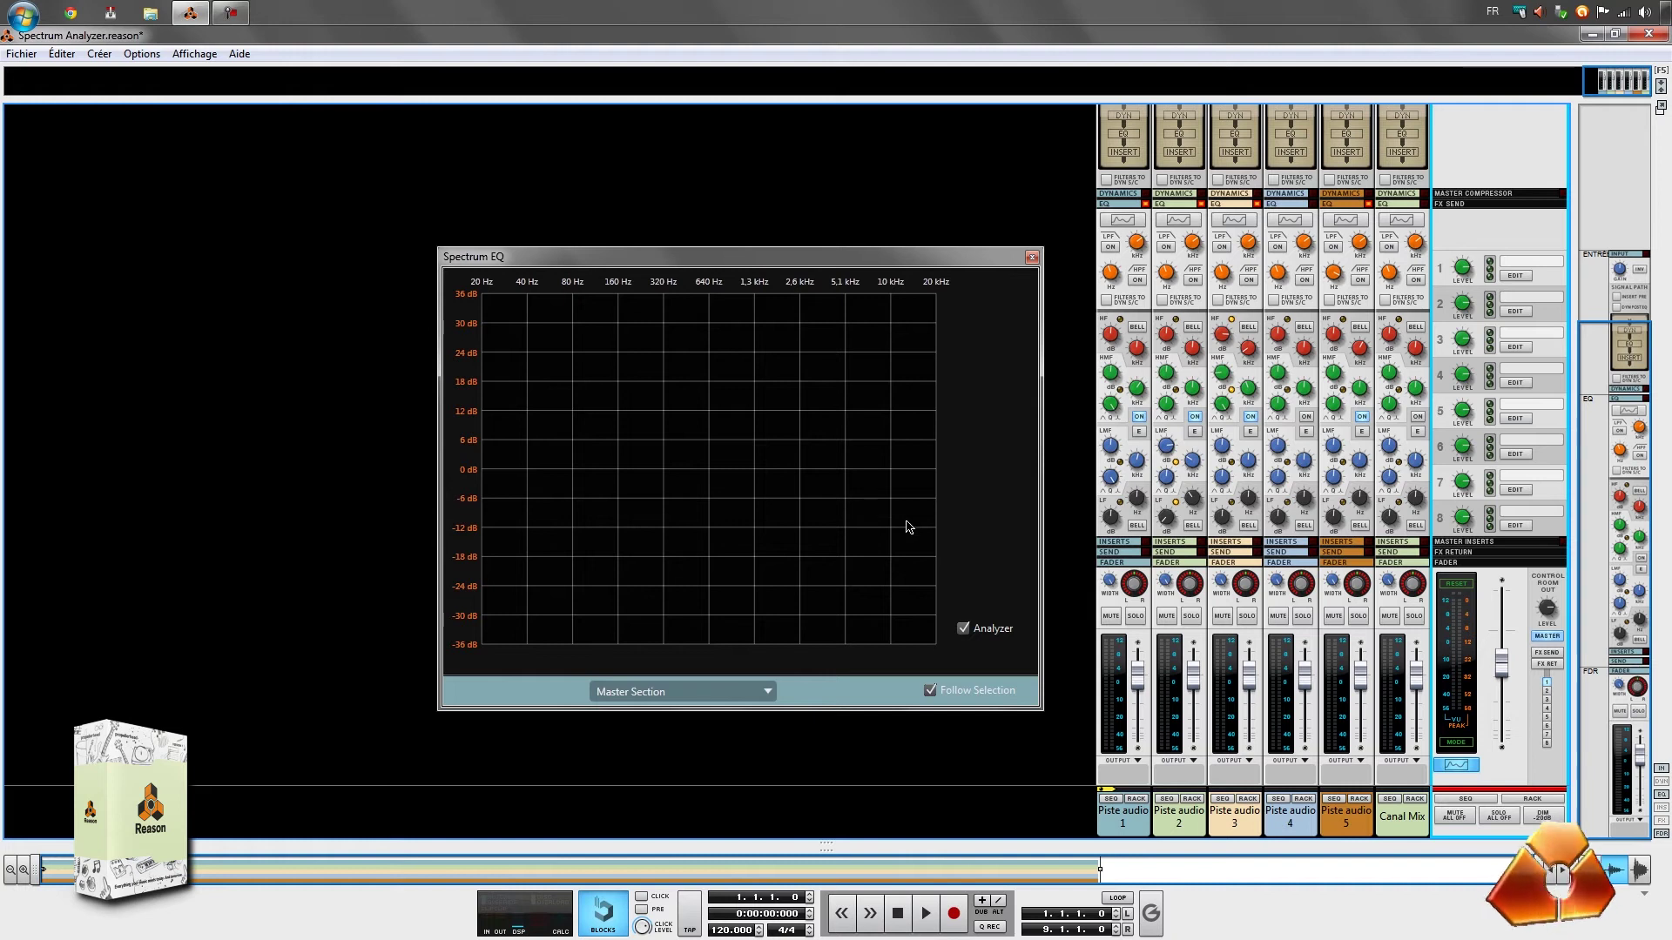
pyautogui.click(1033, 258)
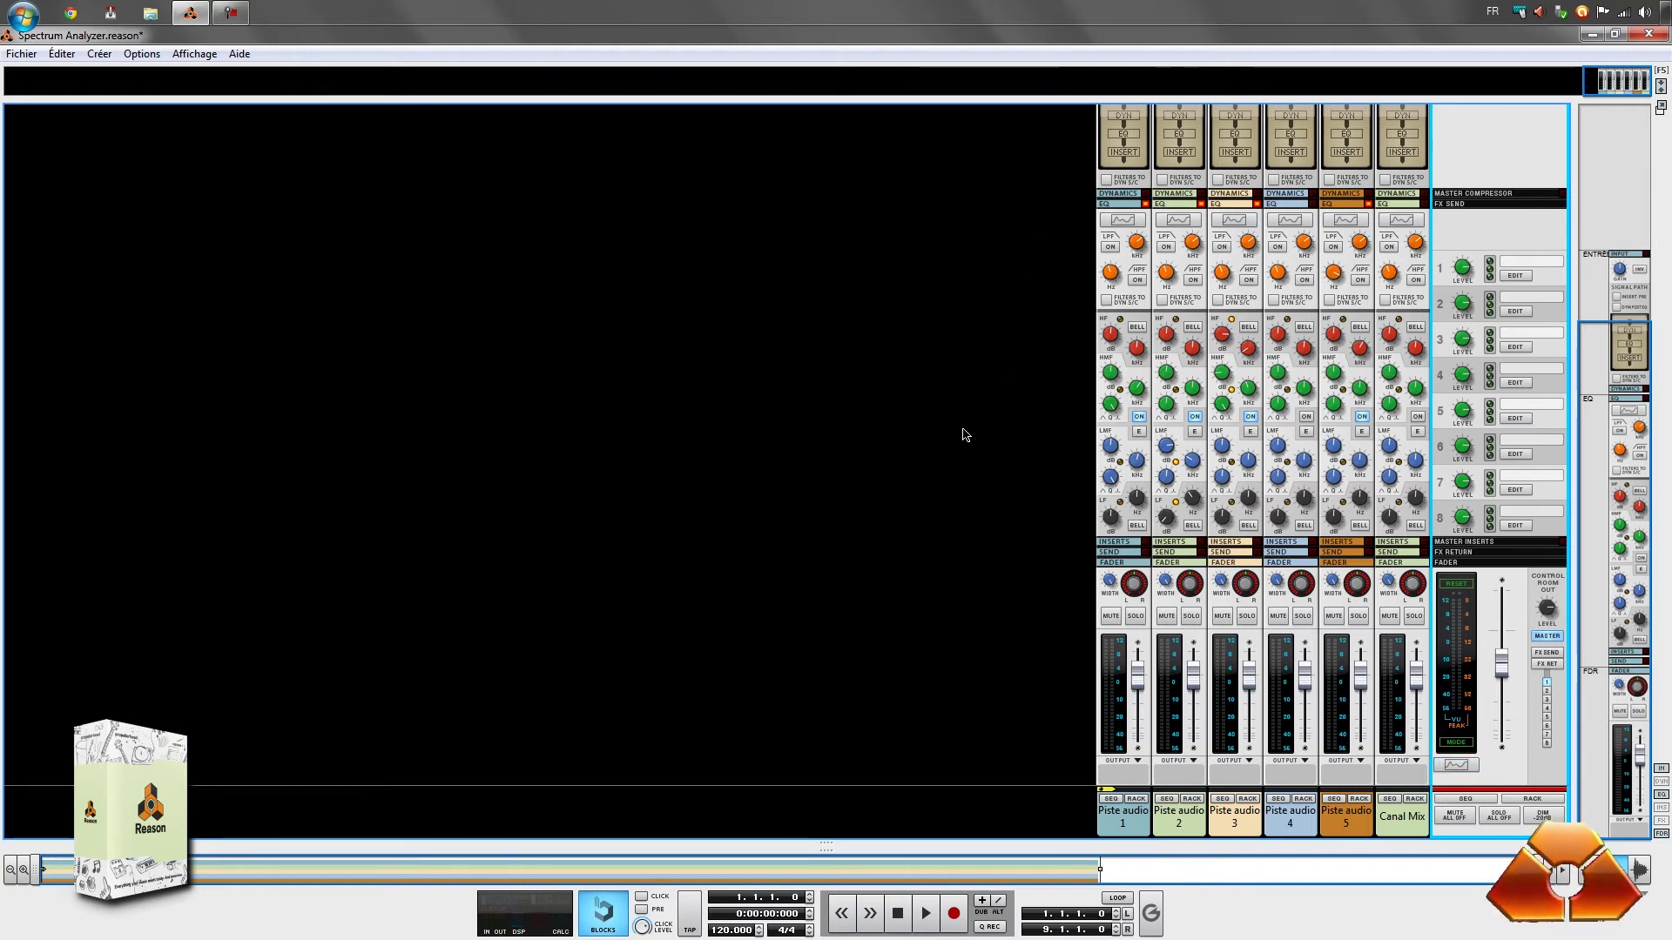
# Step: Open the Spectrum EQ, recording meter and on-screen piano windows and arrange them side by side without overlap
pyautogui.press('F2')
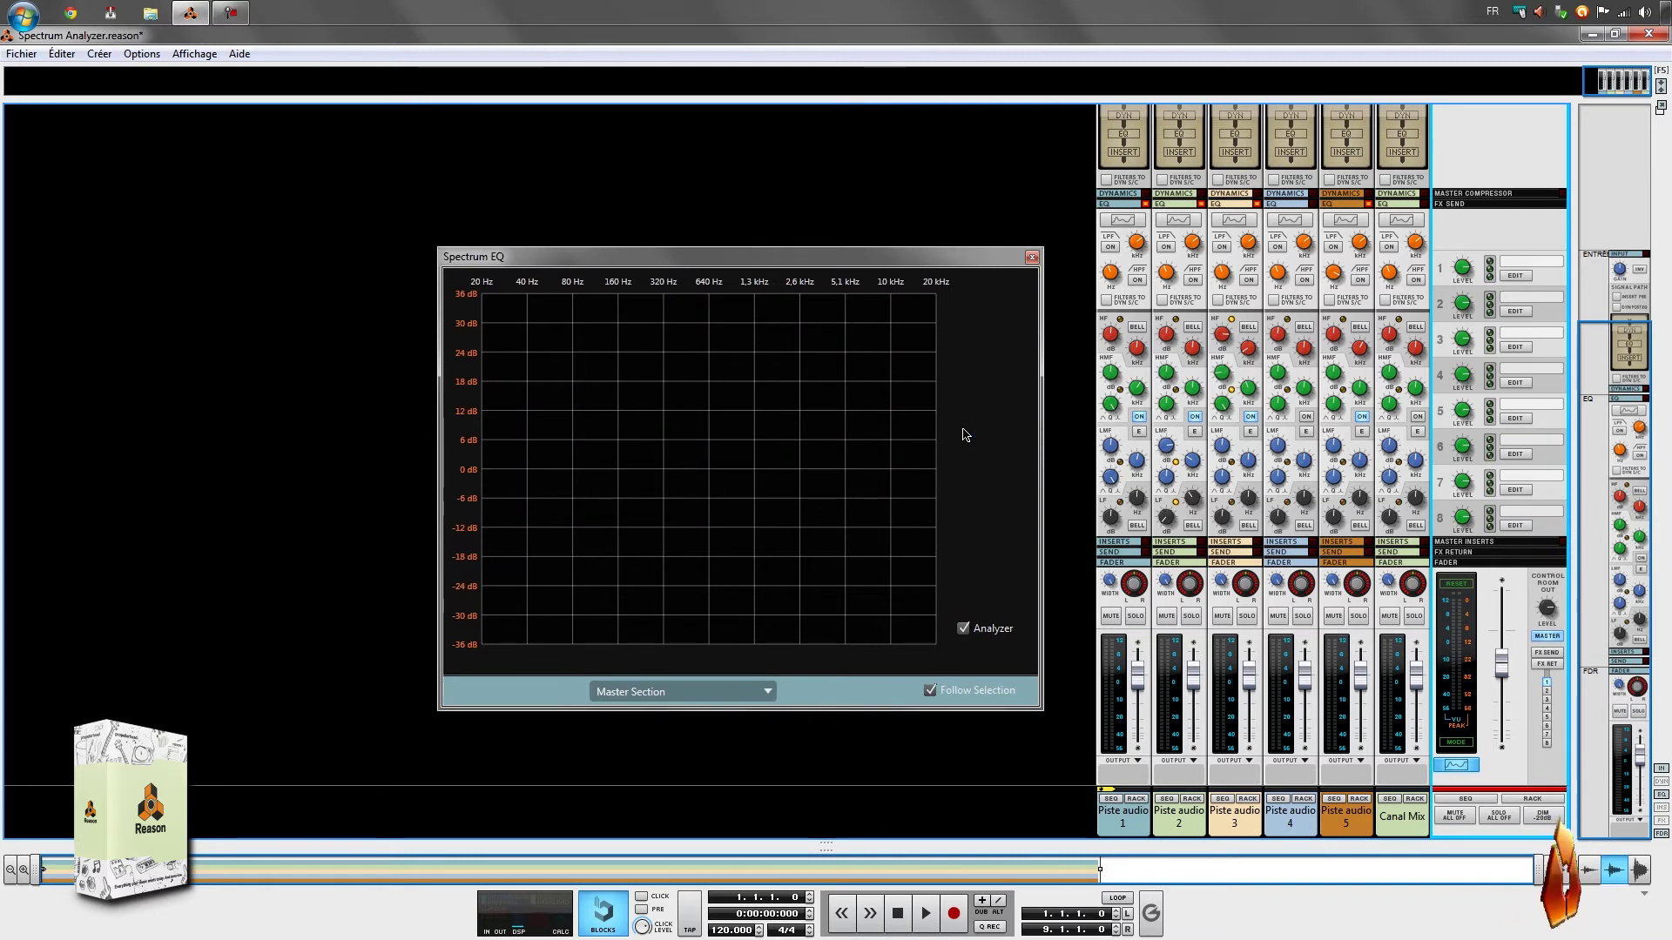
pyautogui.press('F3')
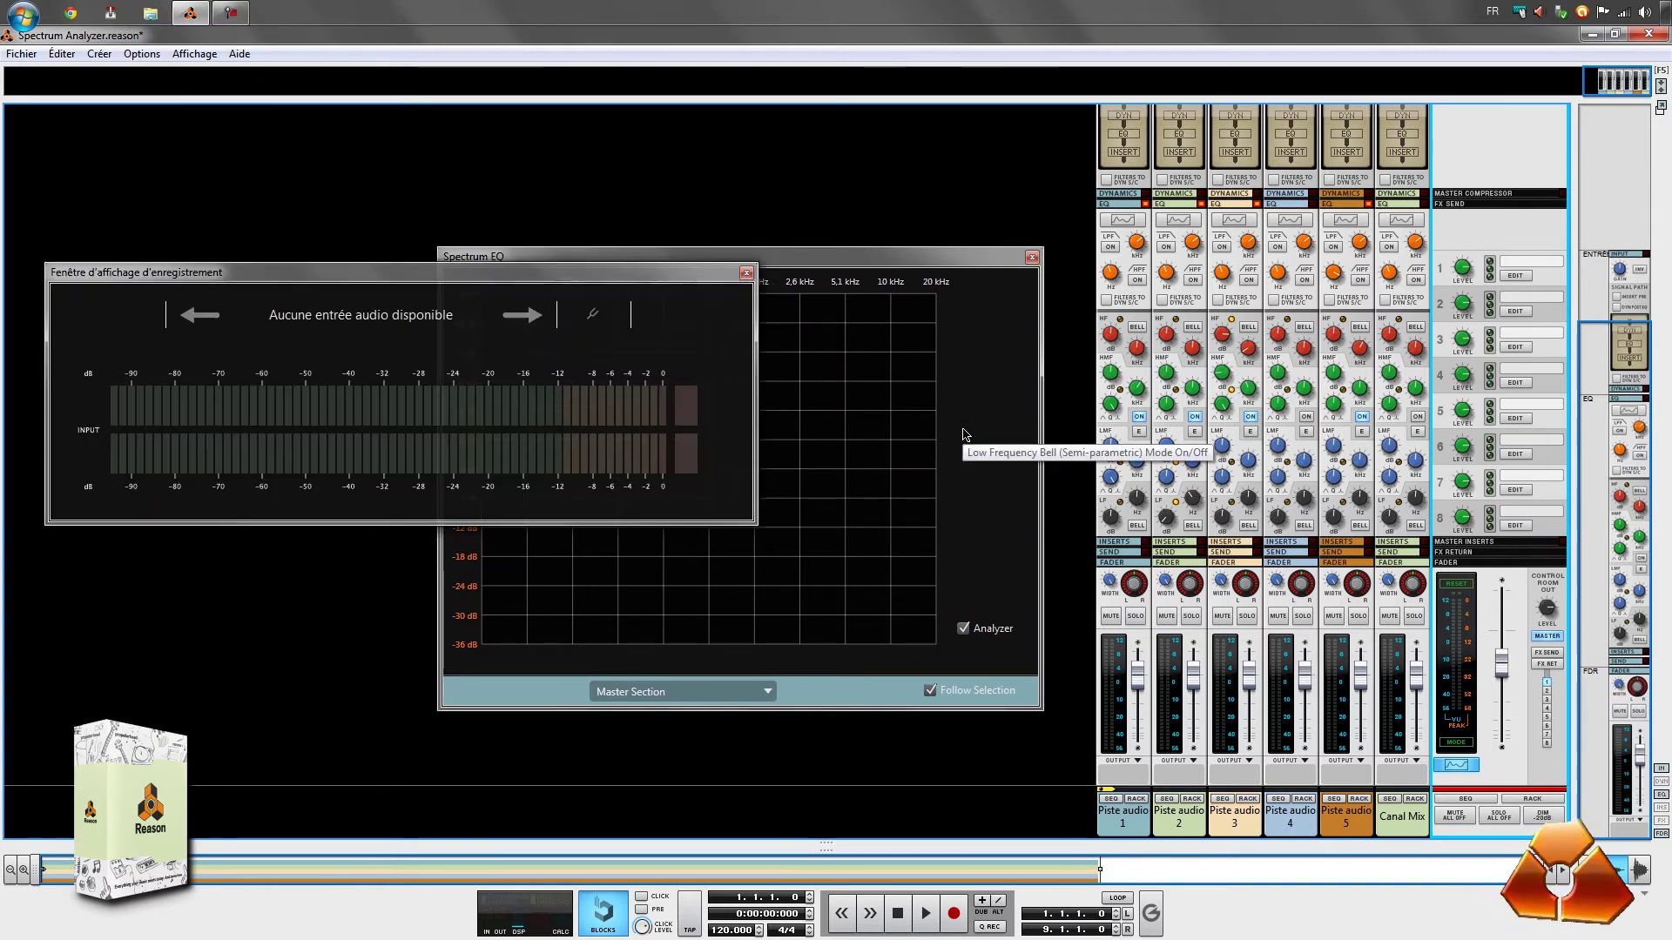
pyautogui.moveTo(578, 271); pyautogui.dragTo(560, 102)
pyautogui.moveTo(775, 259); pyautogui.dragTo(823, 369)
pyautogui.press('F4')
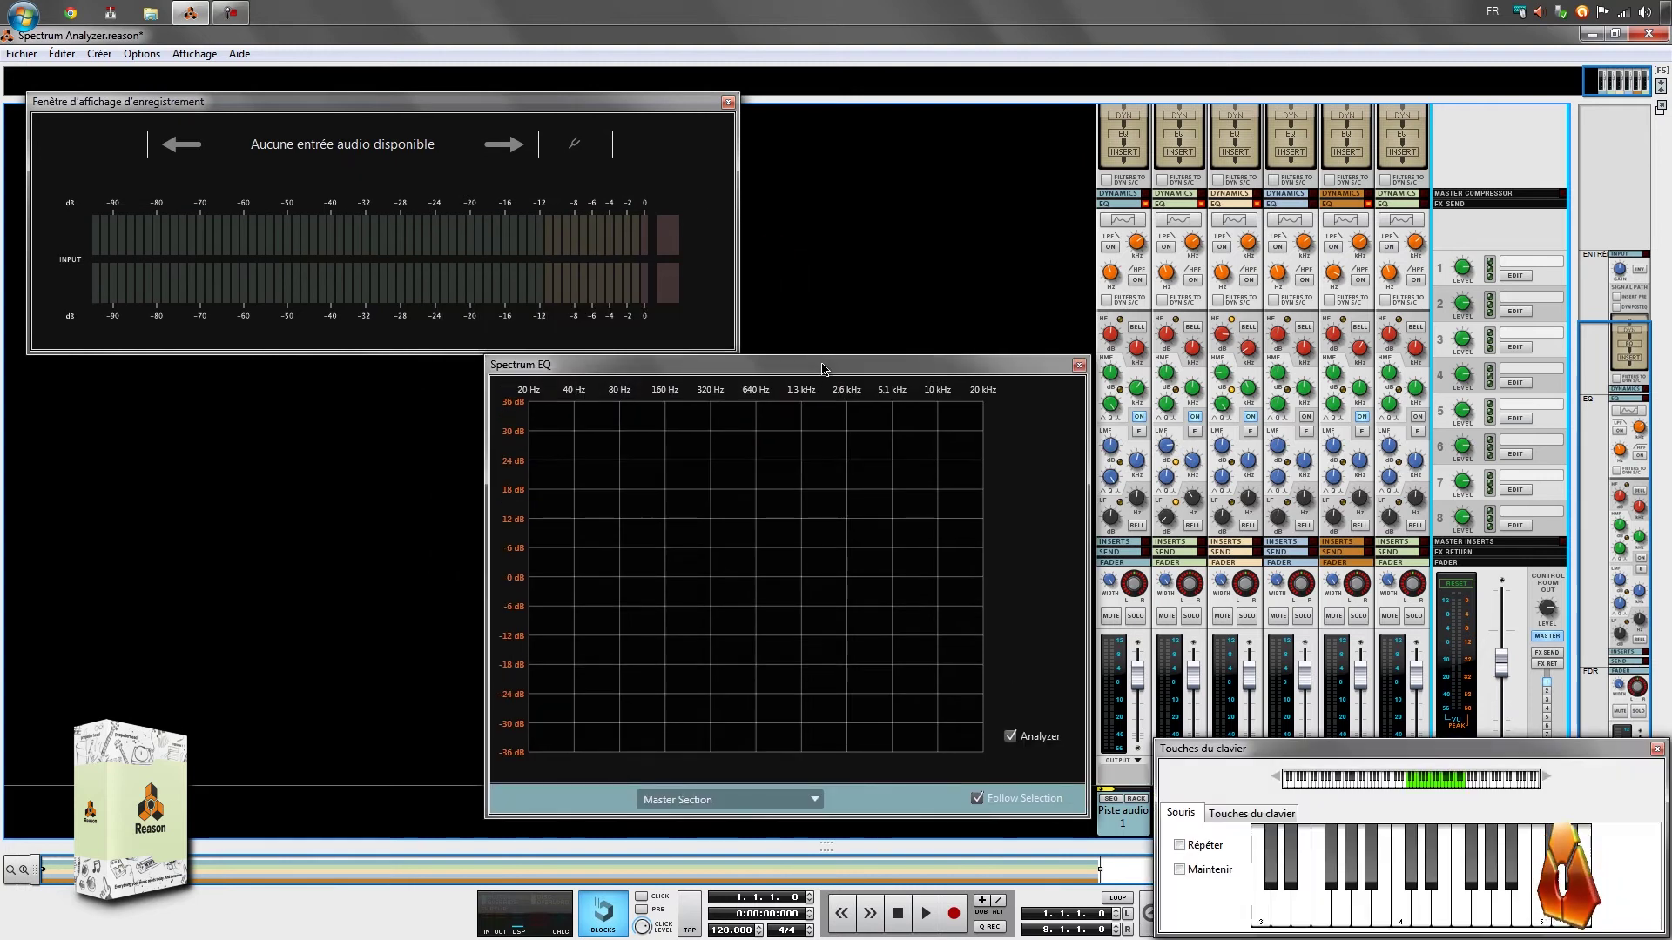
pyautogui.moveTo(1306, 749); pyautogui.dragTo(160, 527)
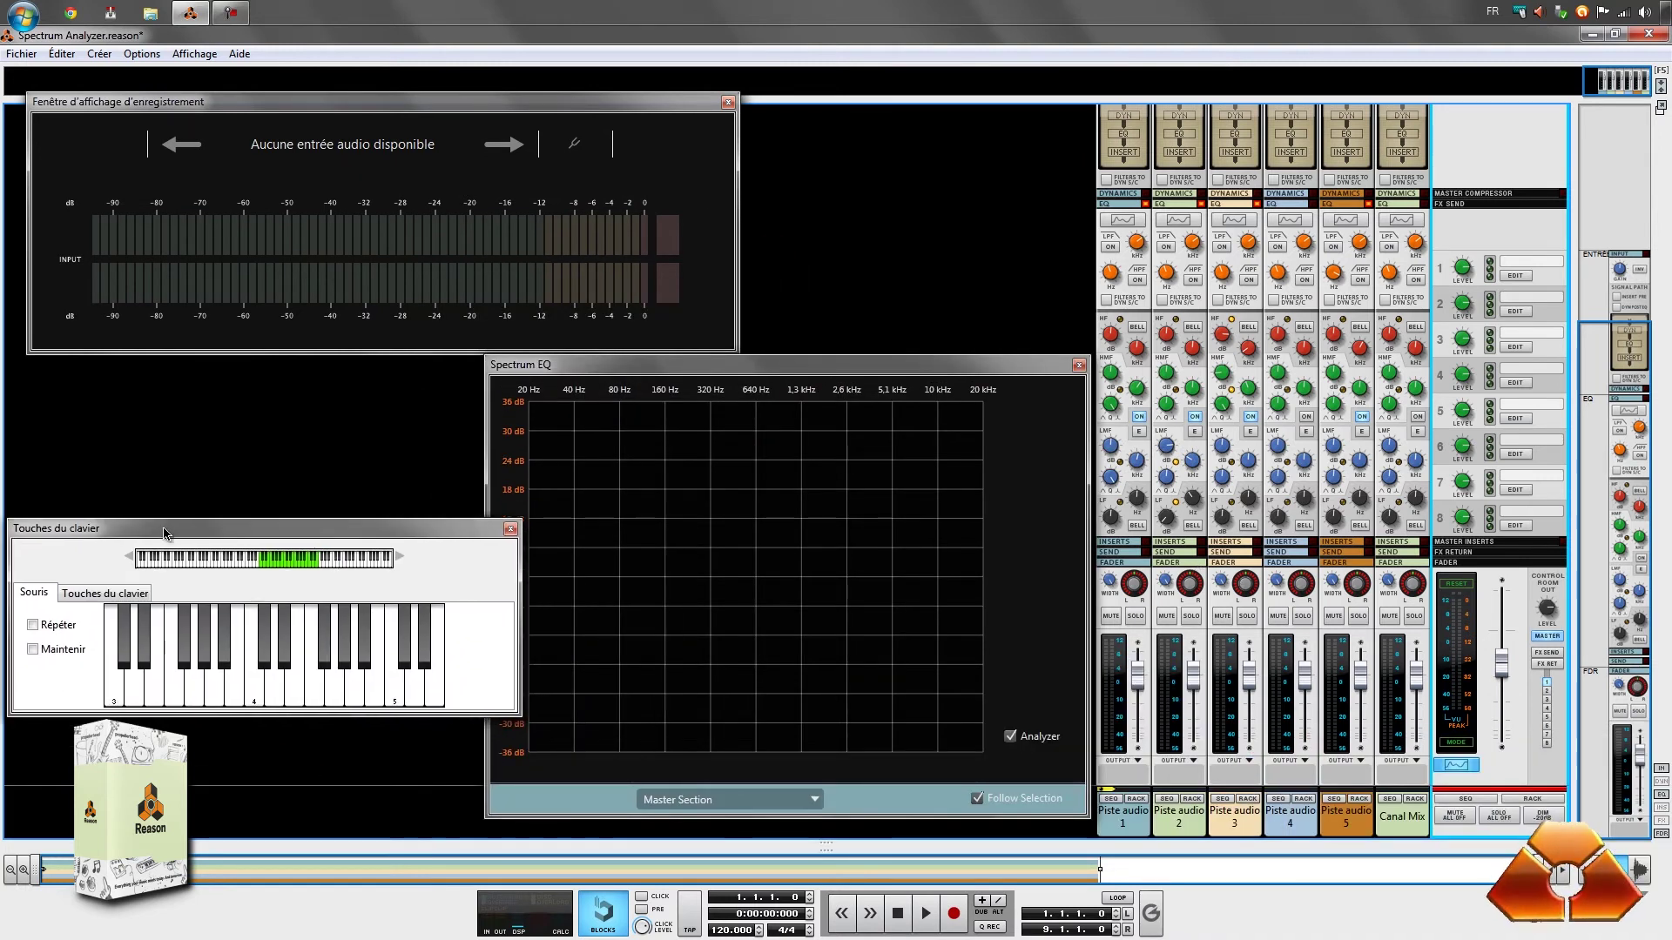
# Step: Switch the on-screen piano window between its Souris and Touches du clavier modes, ending on Touches du clavier
pyautogui.click(98, 599)
pyautogui.click(35, 592)
pyautogui.click(88, 593)
# Step: Display the mixer, rack and sequencer views in turn behind the floating windows, and return to the mixer
pyautogui.press('F5')
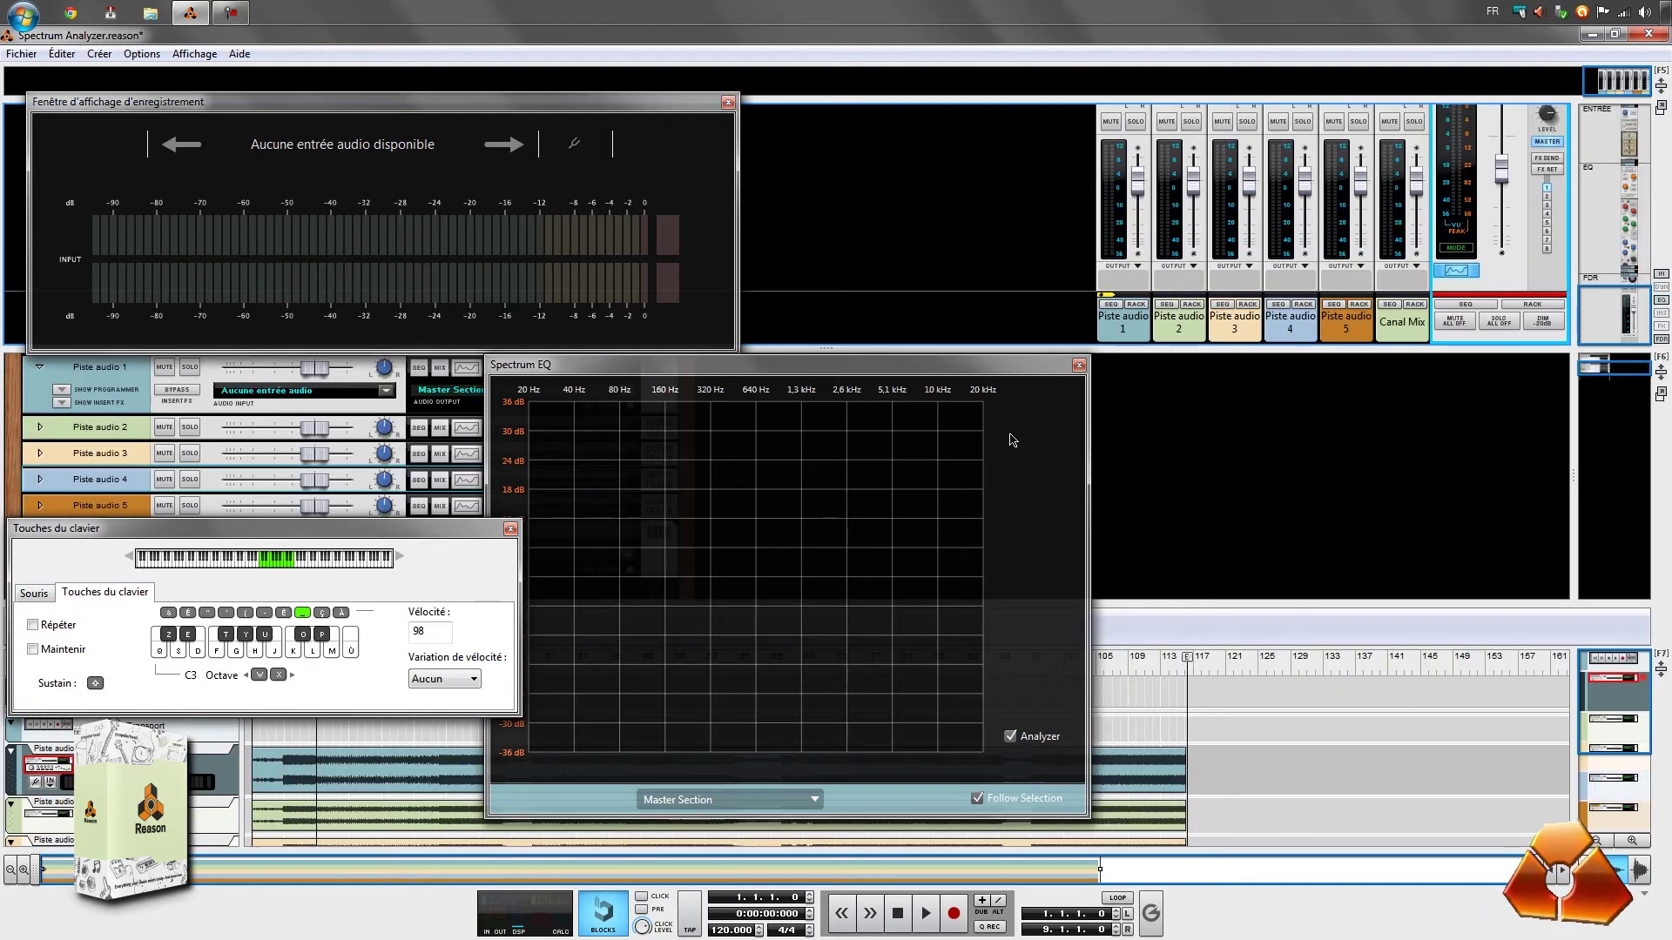
pyautogui.press('F6')
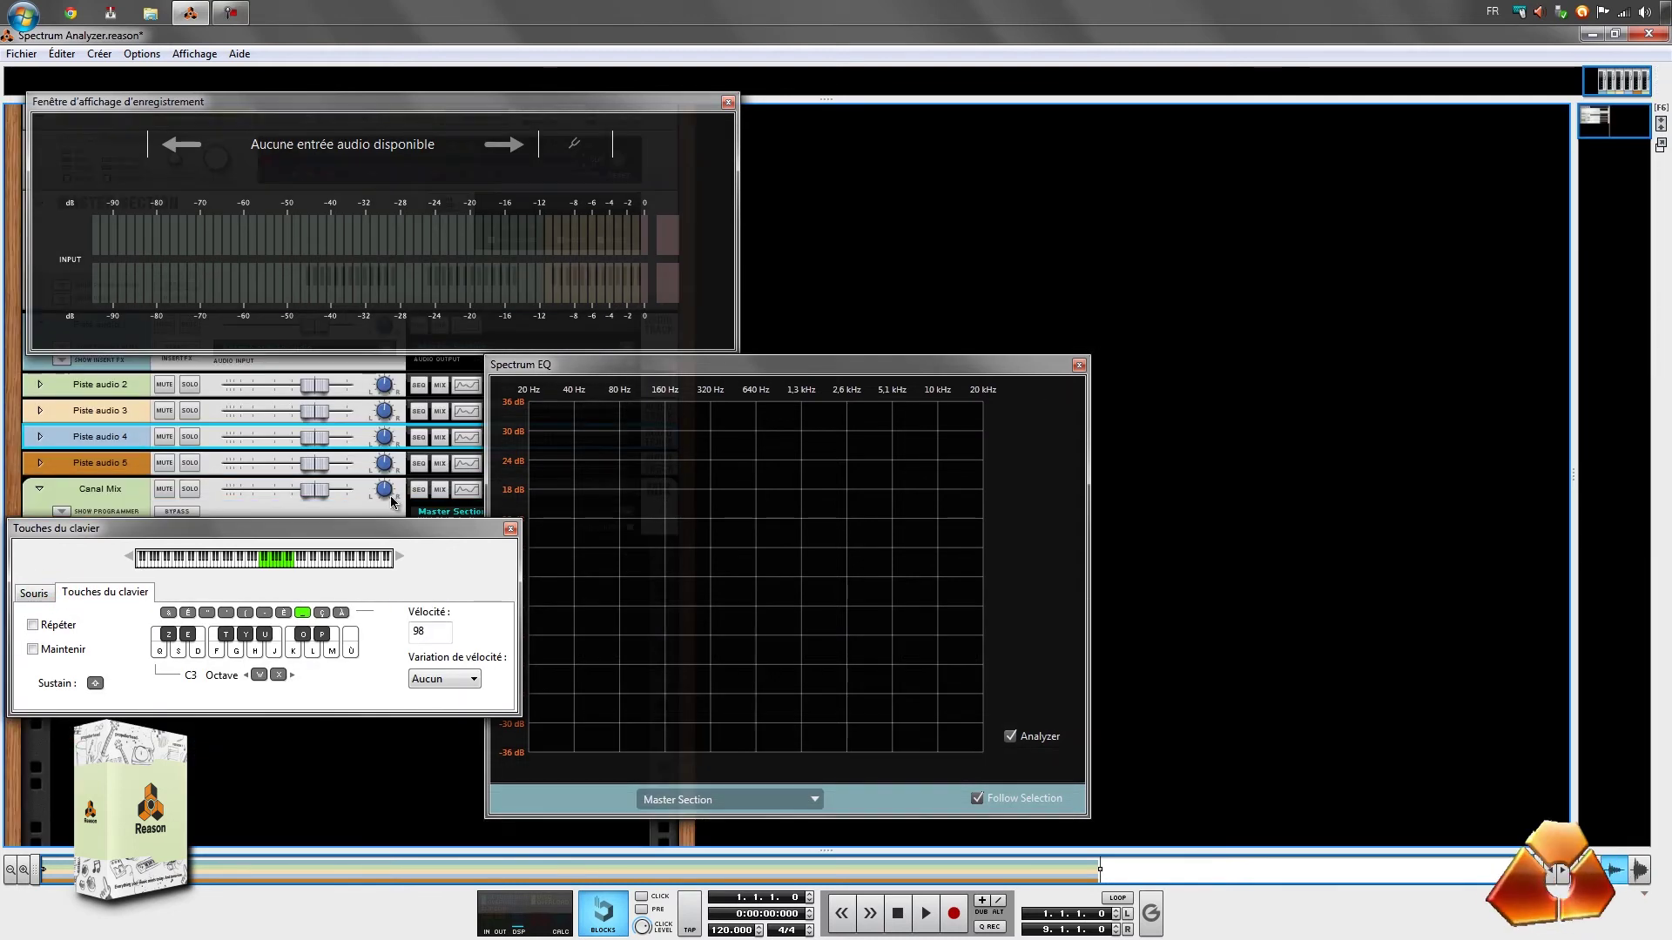
pyautogui.press('F7')
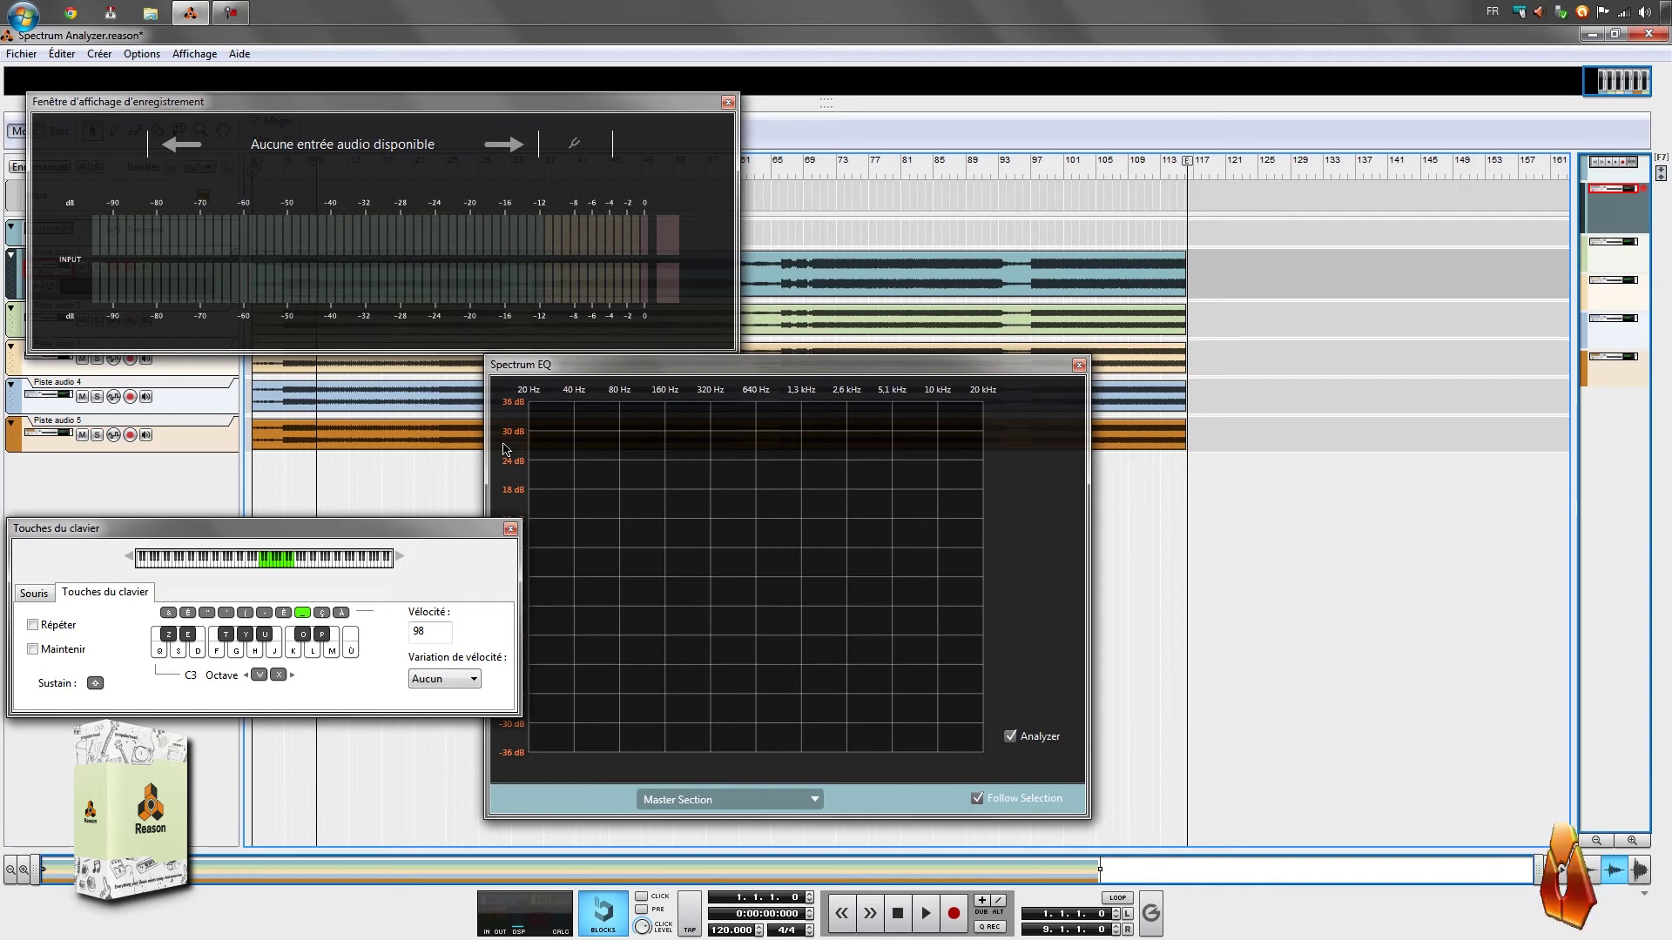
pyautogui.press('F5')
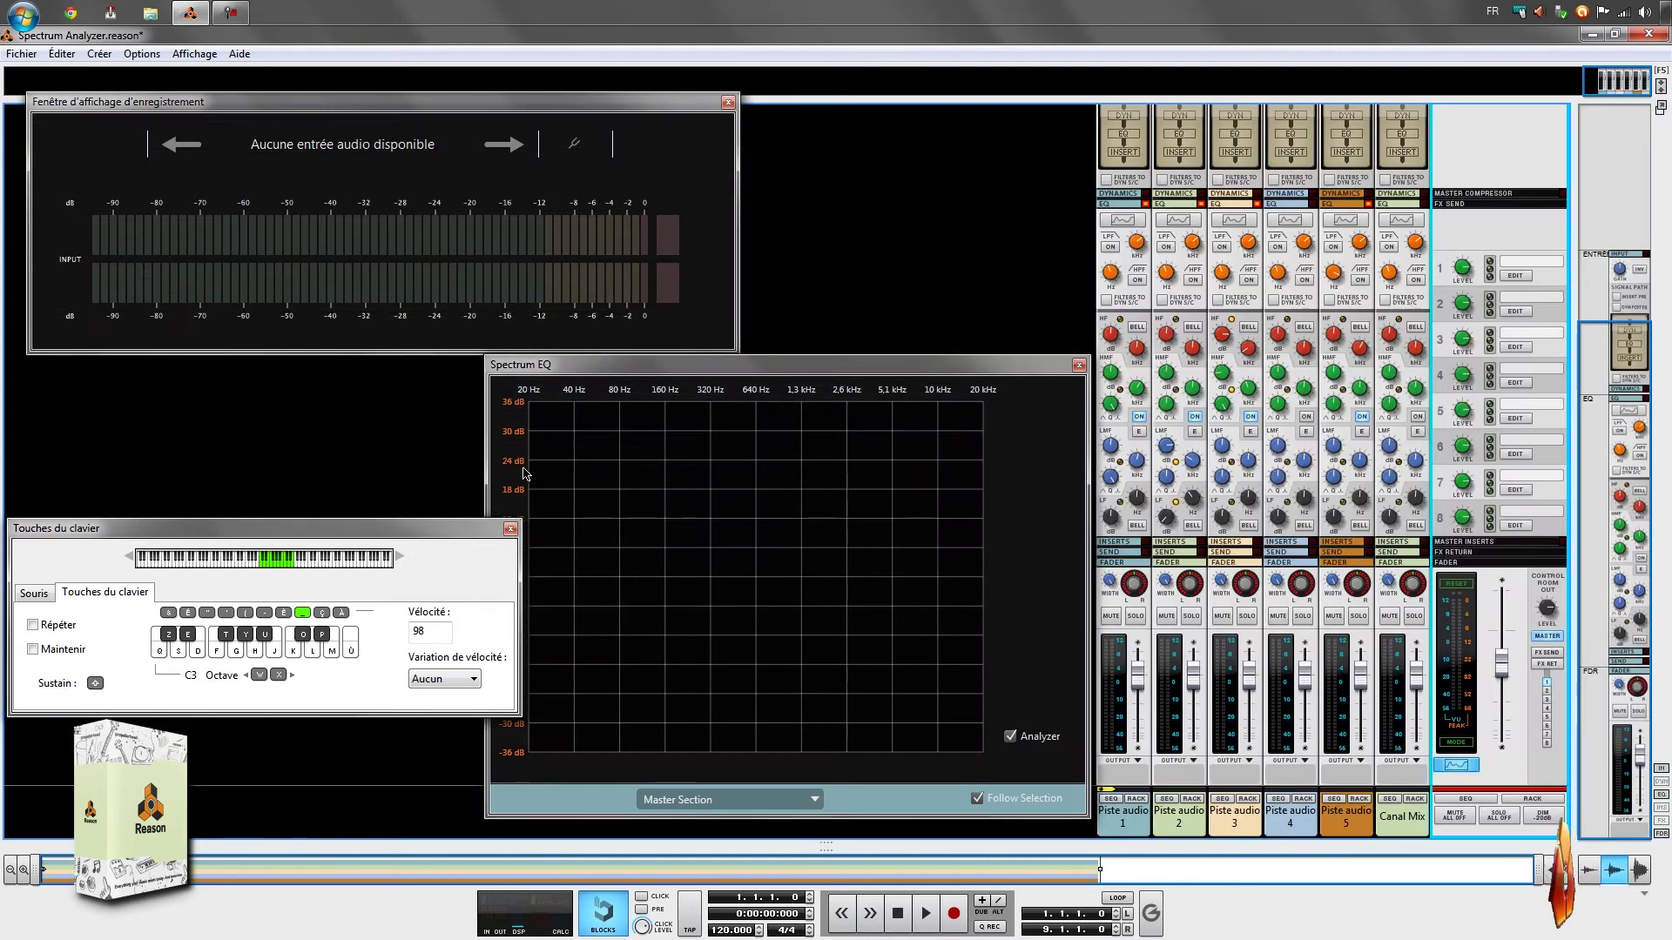
# Step: Close the on-screen piano and recording meter windows, and move the Spectrum EQ window clear of the mixer channels
pyautogui.click(510, 529)
pyautogui.click(730, 104)
pyautogui.moveTo(779, 365); pyautogui.dragTo(567, 213)
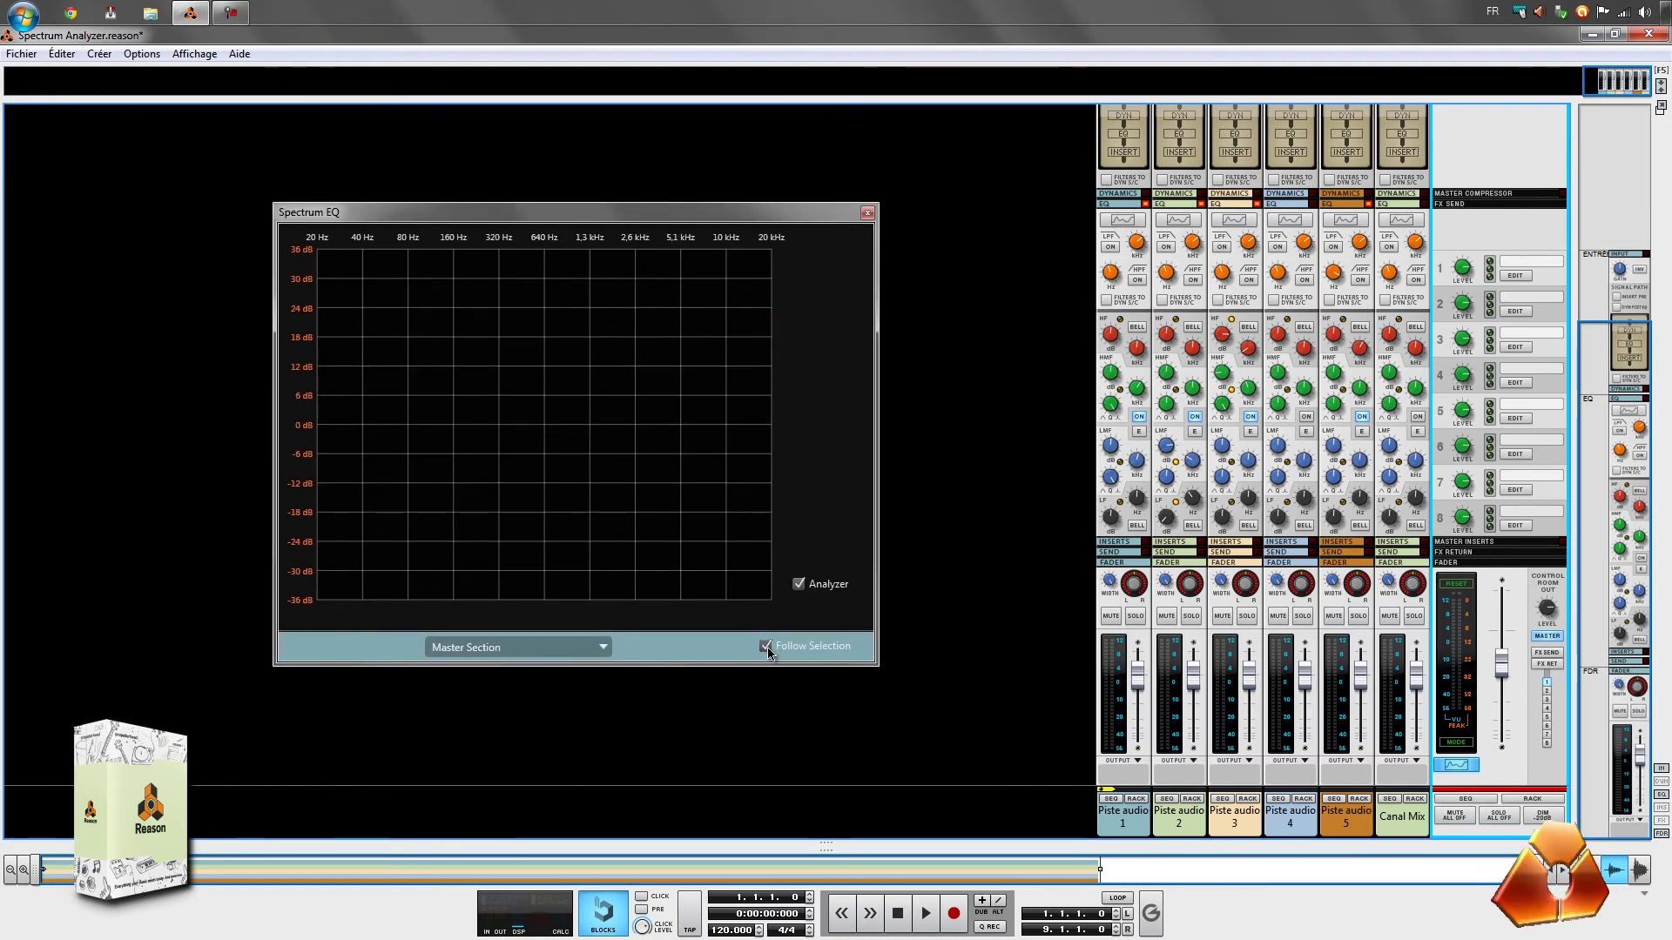
# Step: Select the Piste audio 1 and Piste audio 2 mixer channels in turn with Follow Selection active
pyautogui.click(1123, 818)
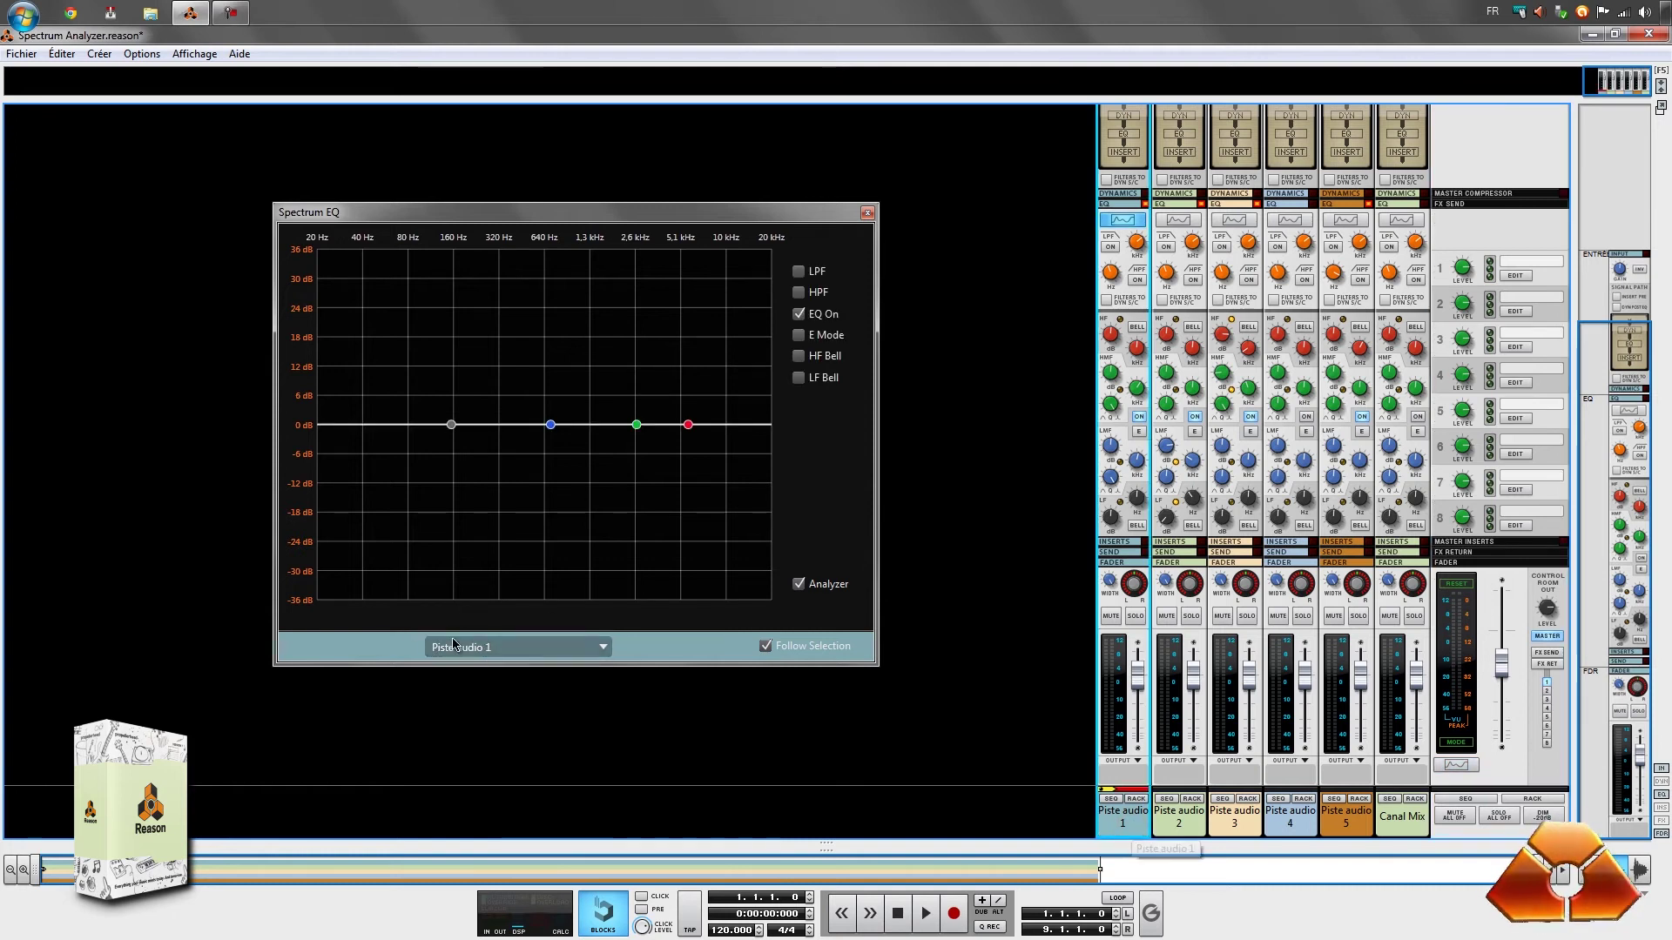
pyautogui.click(1178, 817)
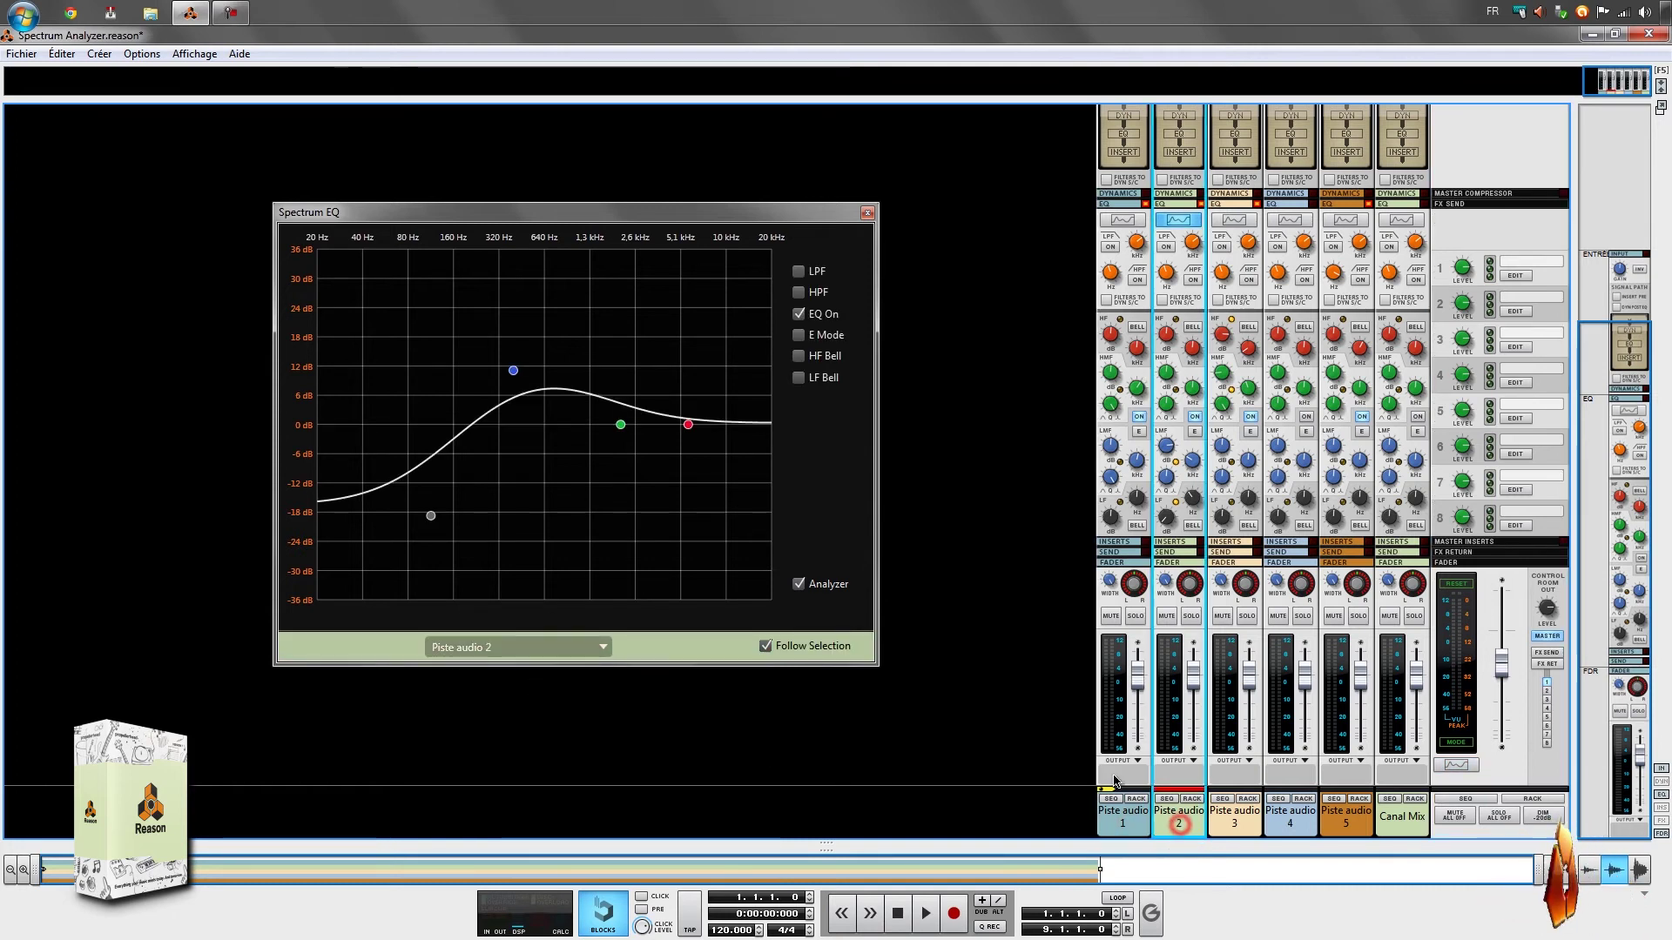
# Step: Select the remaining mixer channels in turn through Canal Mix, and return to Piste audio 1 in the Spectrum EQ
pyautogui.click(1223, 829)
pyautogui.click(1303, 834)
pyautogui.click(1406, 819)
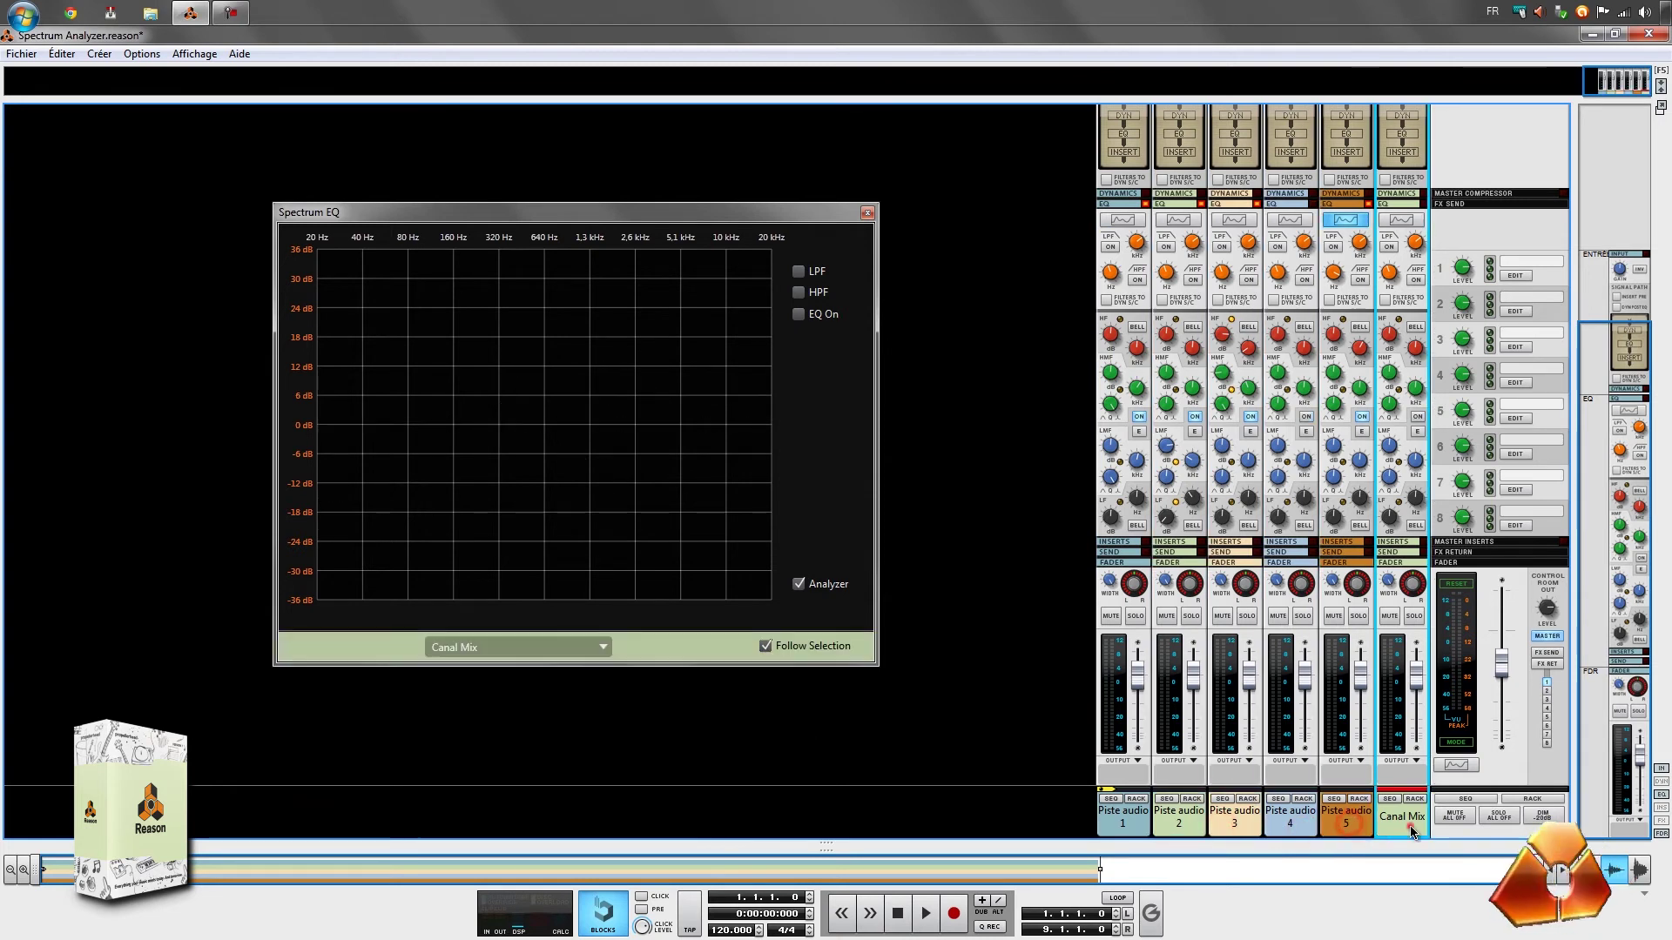
pyautogui.click(1116, 813)
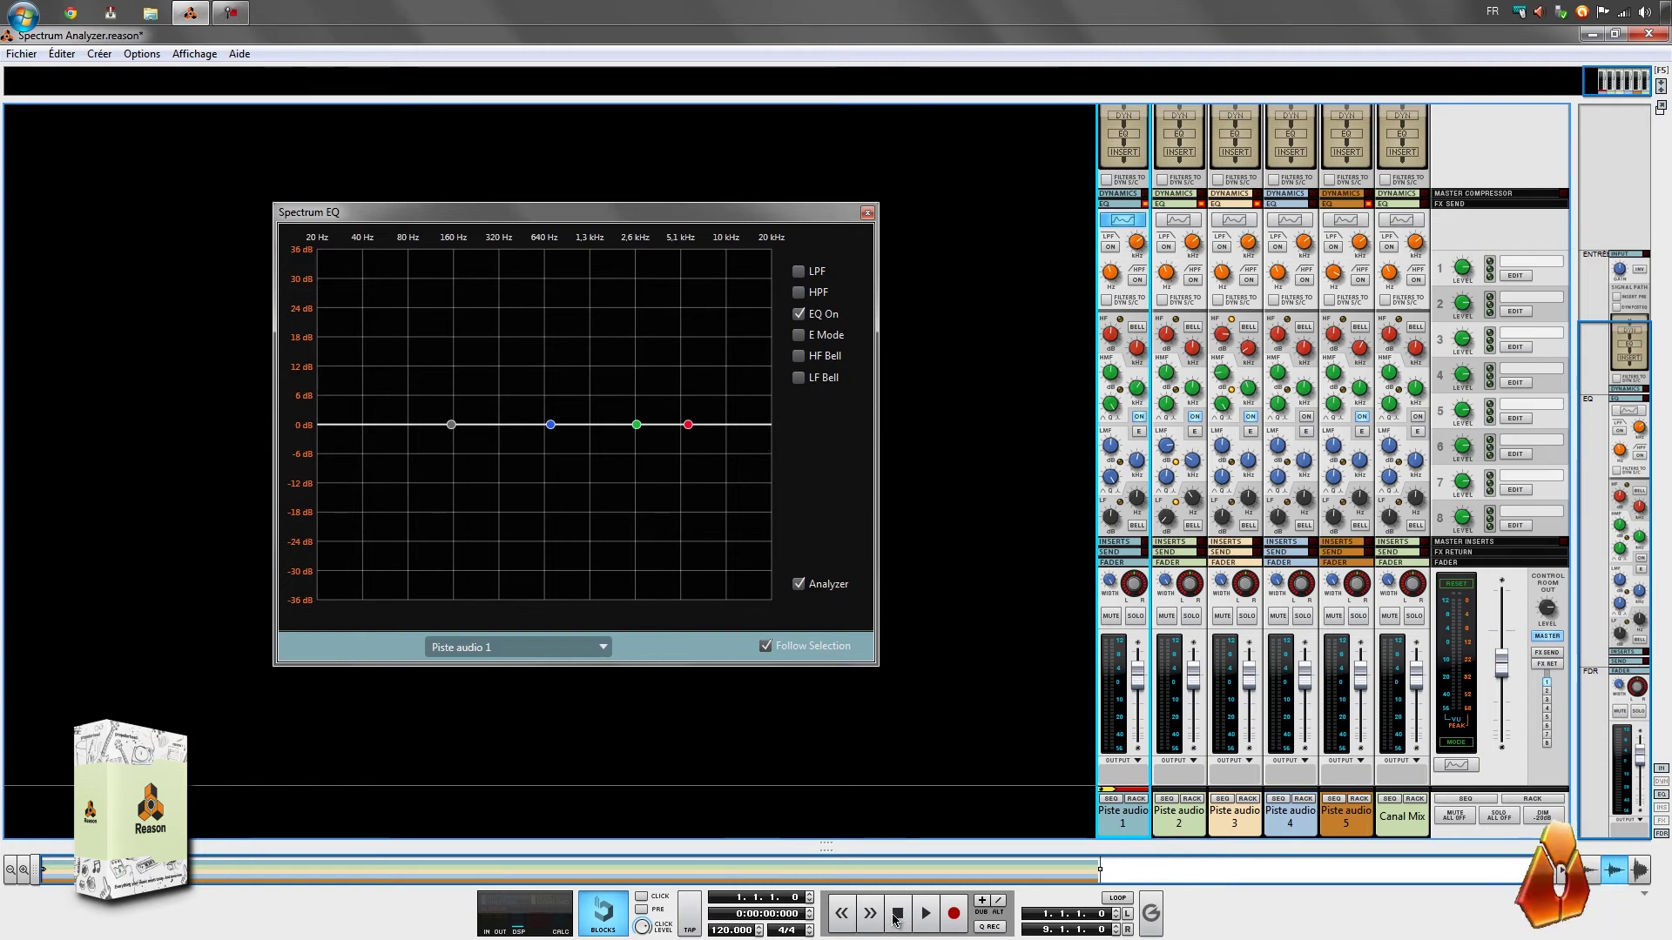
# Step: Lower the master fader slightly and start playback of the song
pyautogui.moveTo(1502, 675); pyautogui.dragTo(1503, 683)
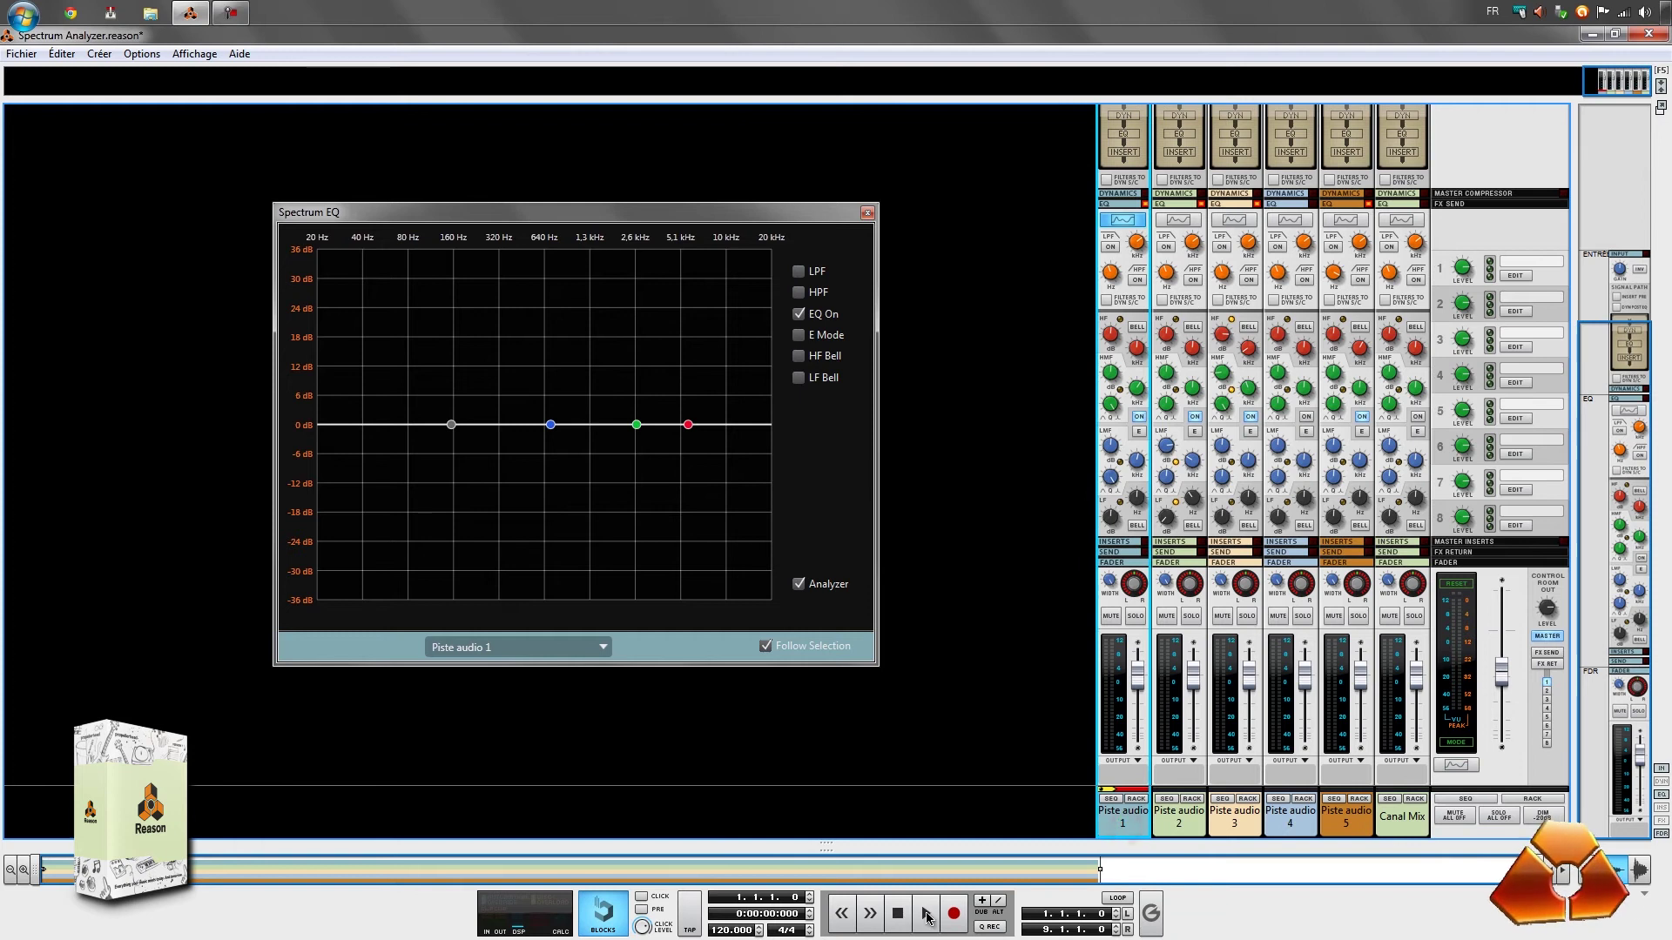
pyautogui.press('space')
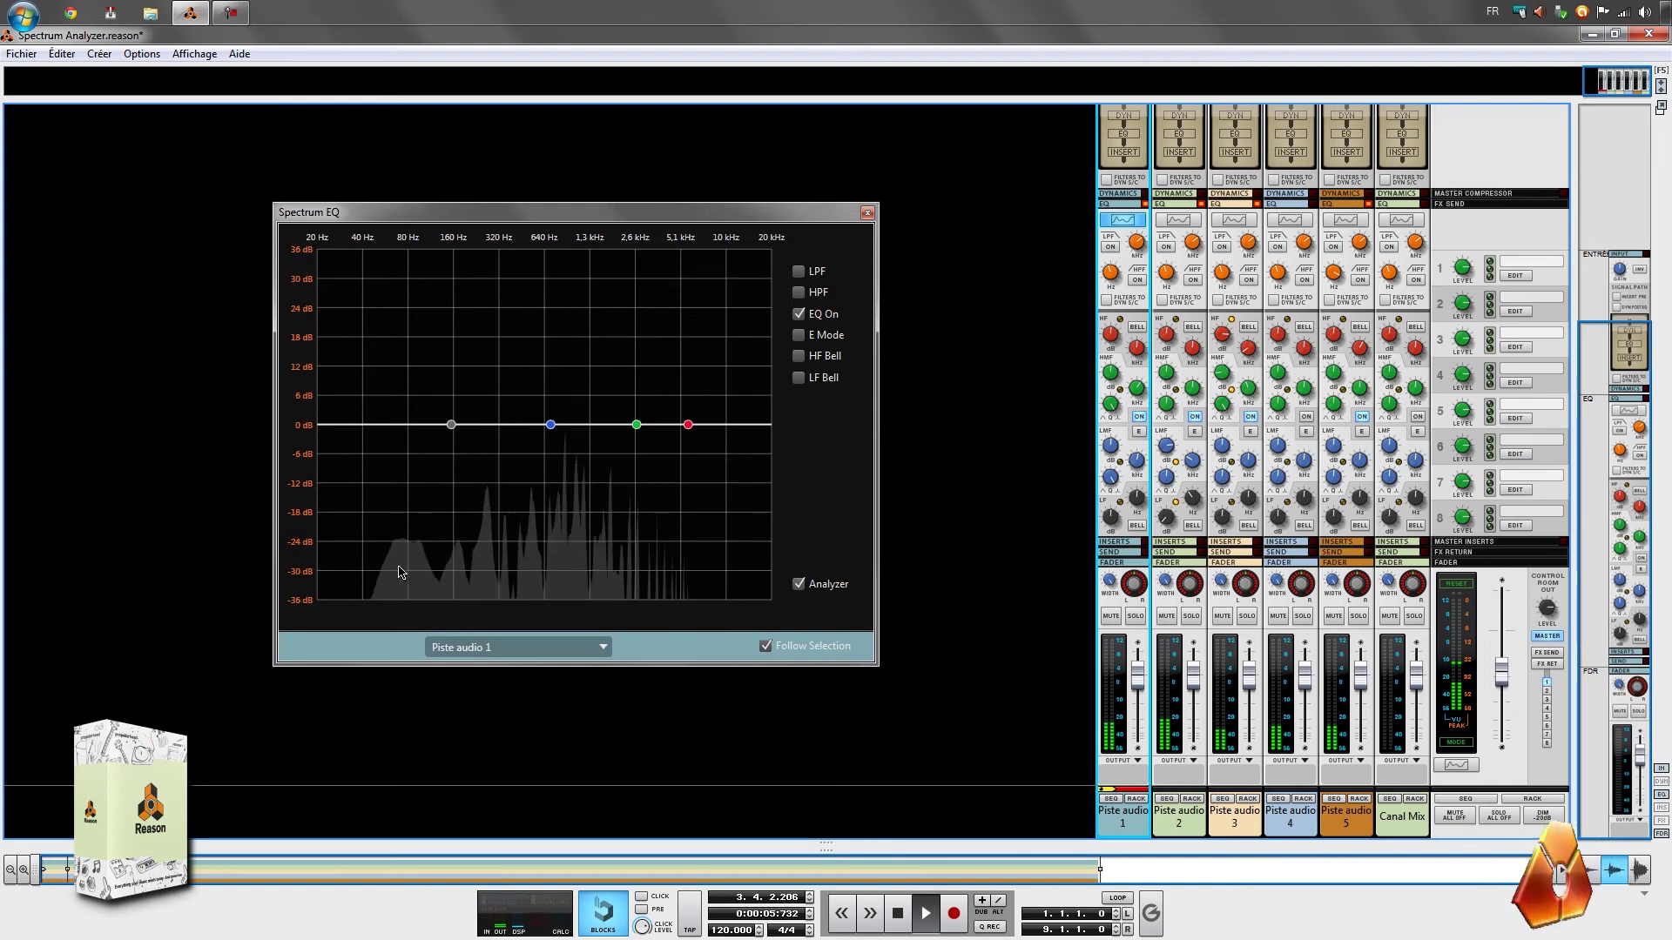
# Step: Shift Piste audio 1's low frequency band below 80 Hz, and sweep its low mid gain up and down with the channel soloed
pyautogui.moveTo(451, 430); pyautogui.dragTo(394, 432)
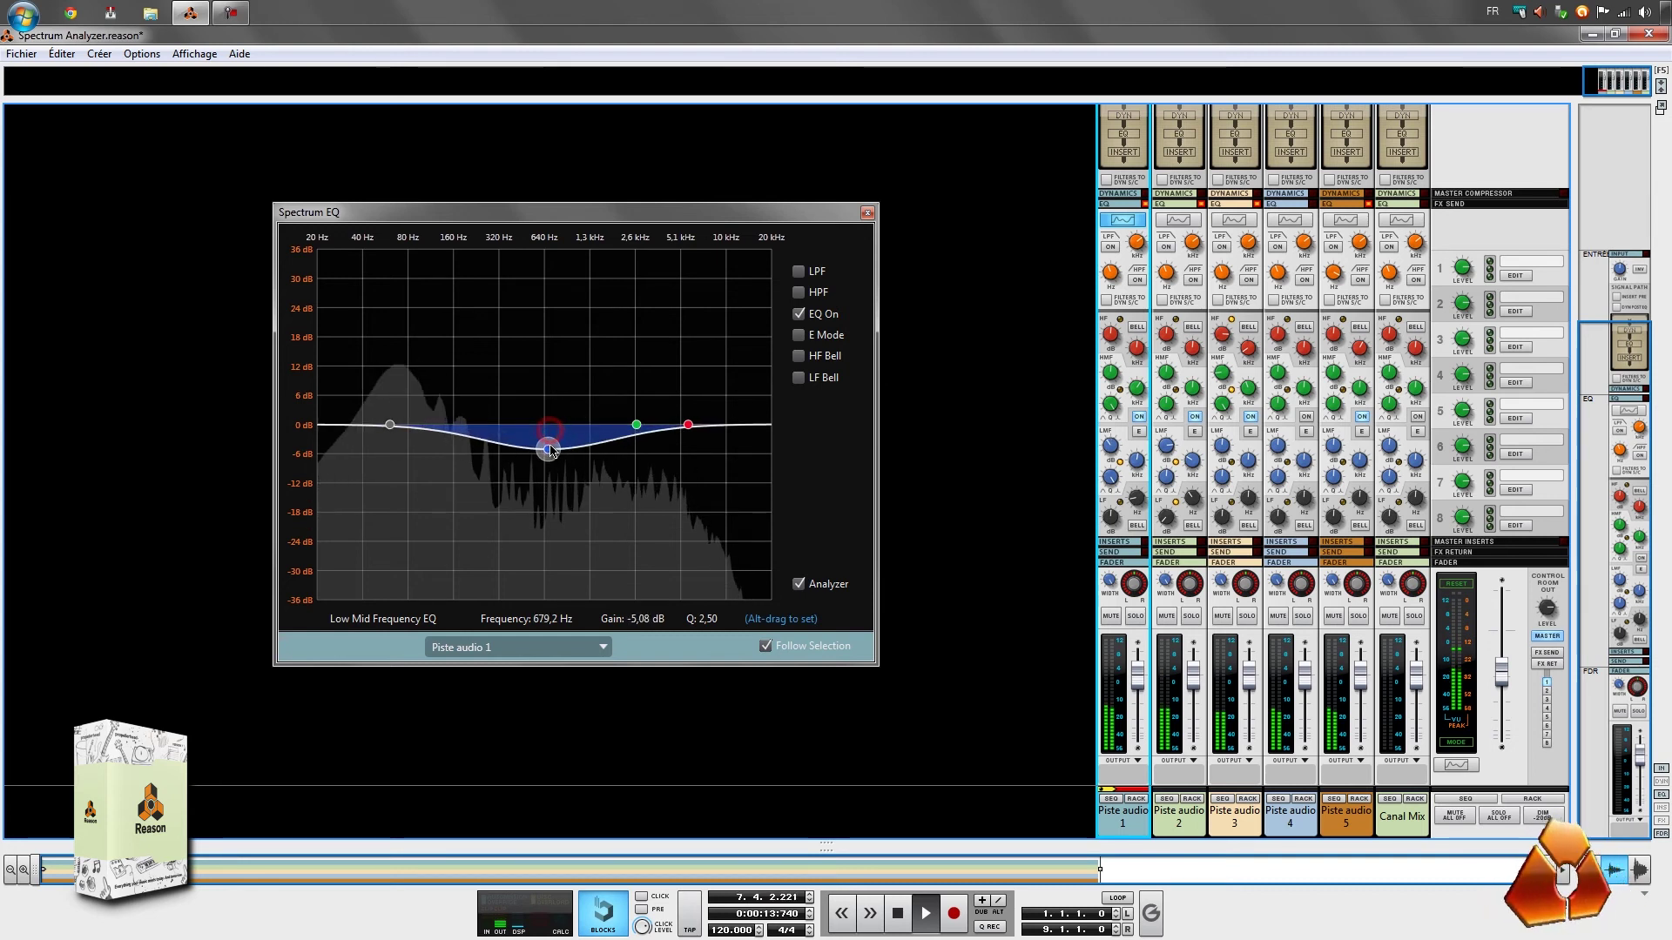
pyautogui.moveTo(548, 562); pyautogui.dragTo(544, 478)
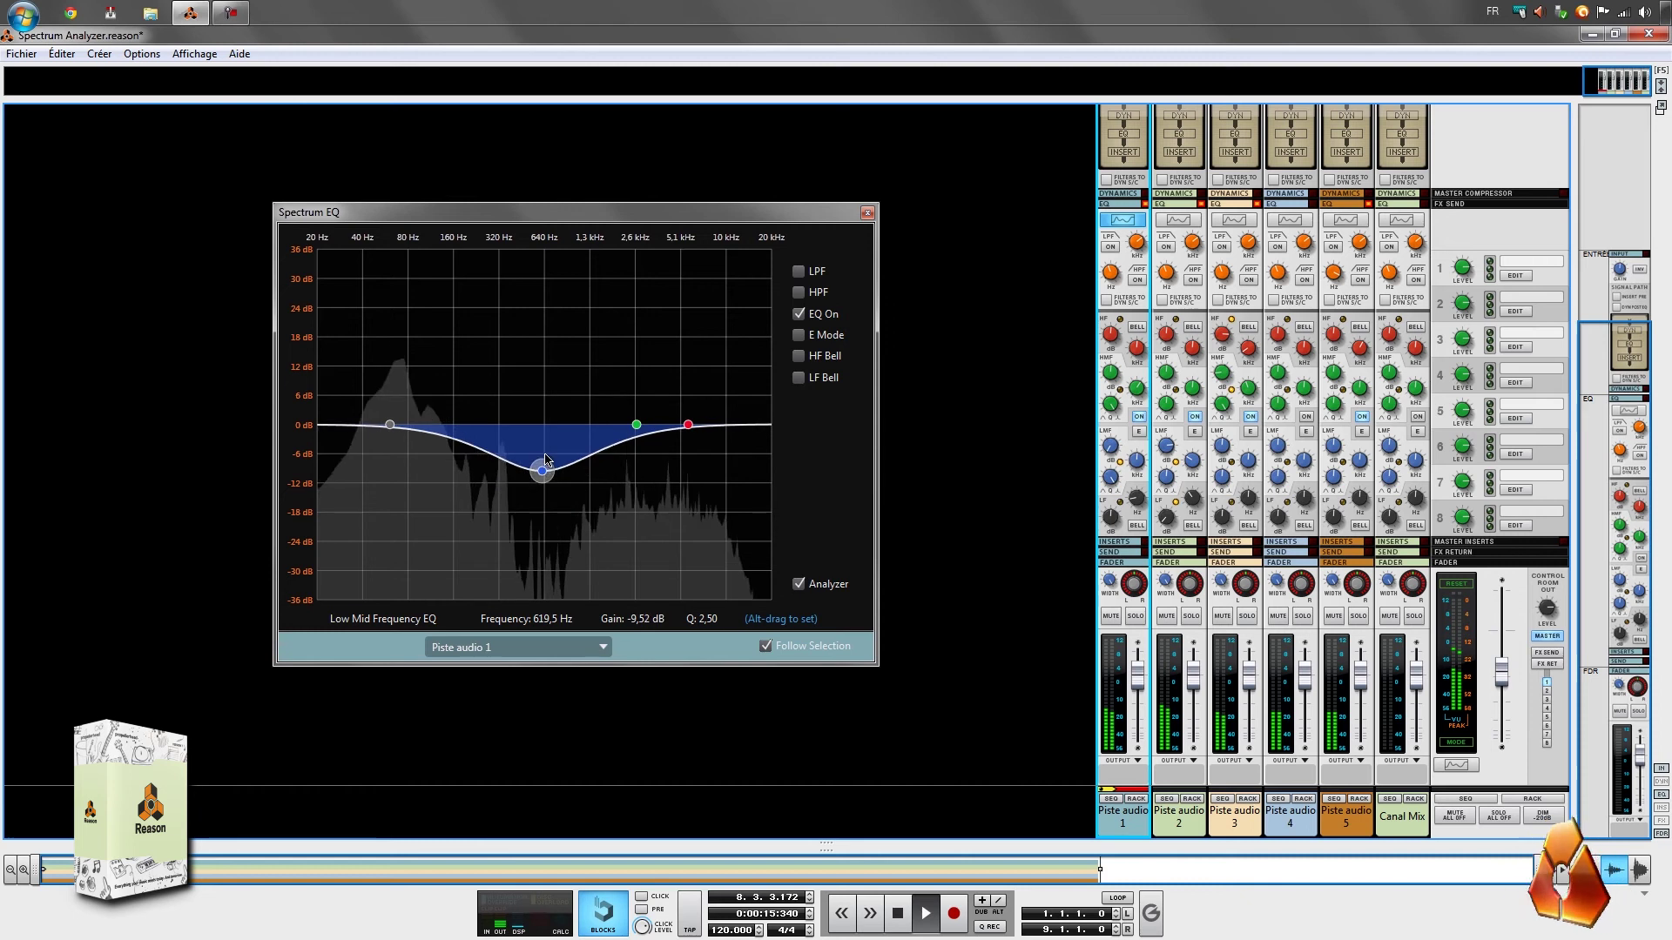
pyautogui.click(1139, 616)
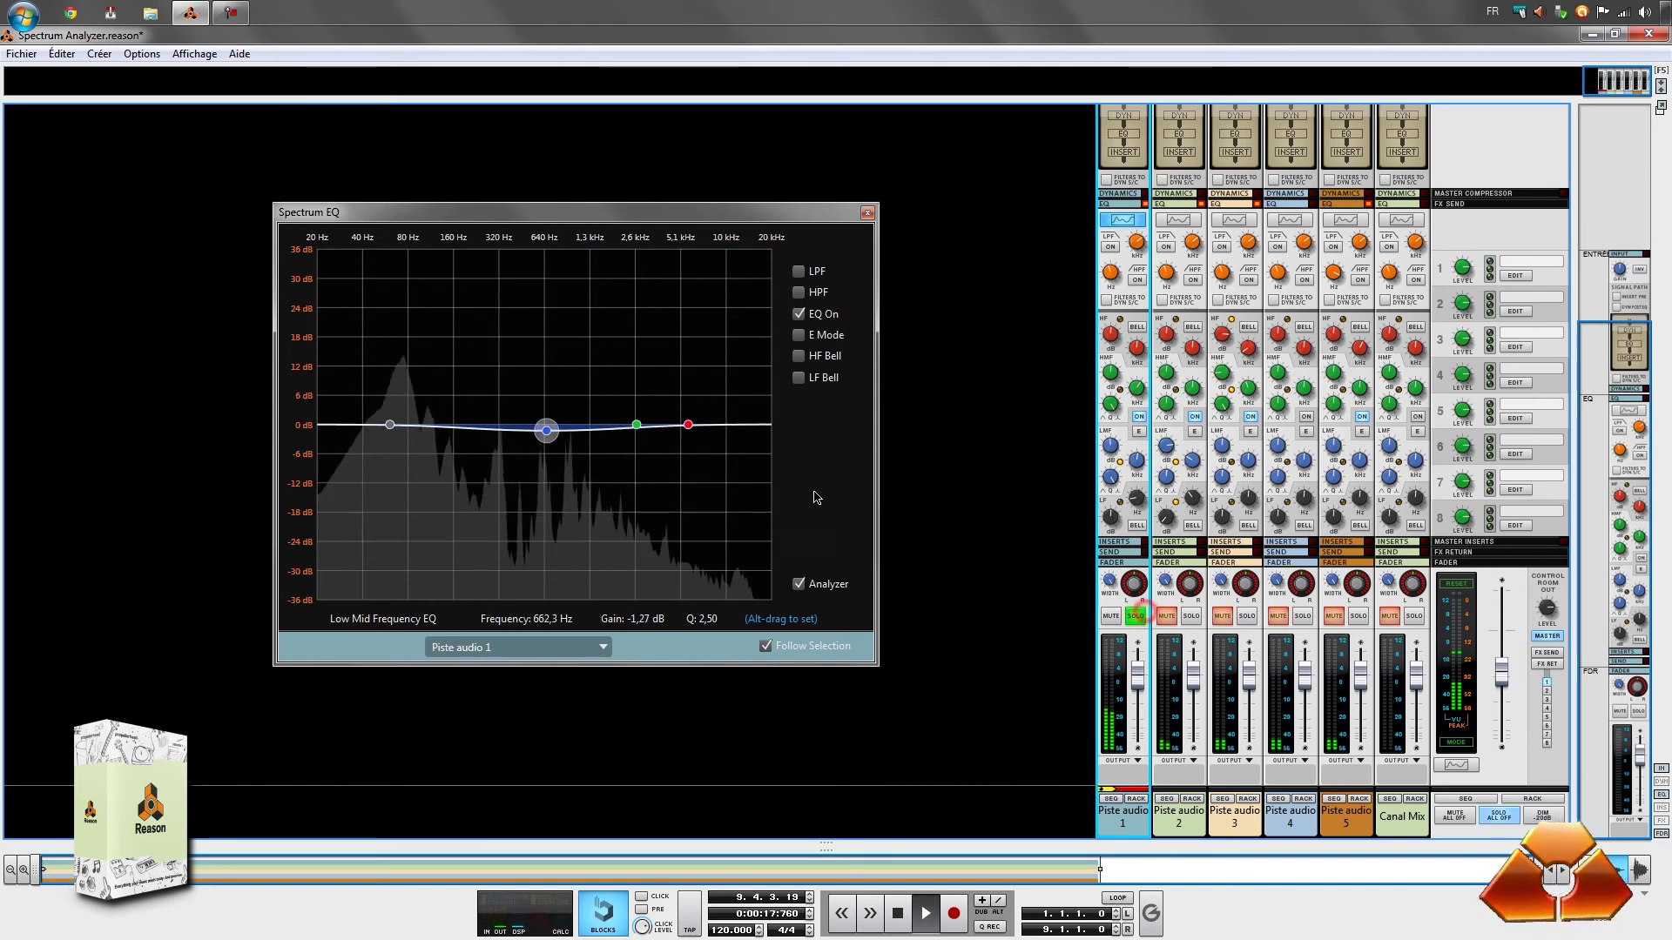
pyautogui.moveTo(554, 396)
pyautogui.mouseDown()
pyautogui.moveTo(556, 289)
pyautogui.moveTo(548, 392)
pyautogui.mouseUp()
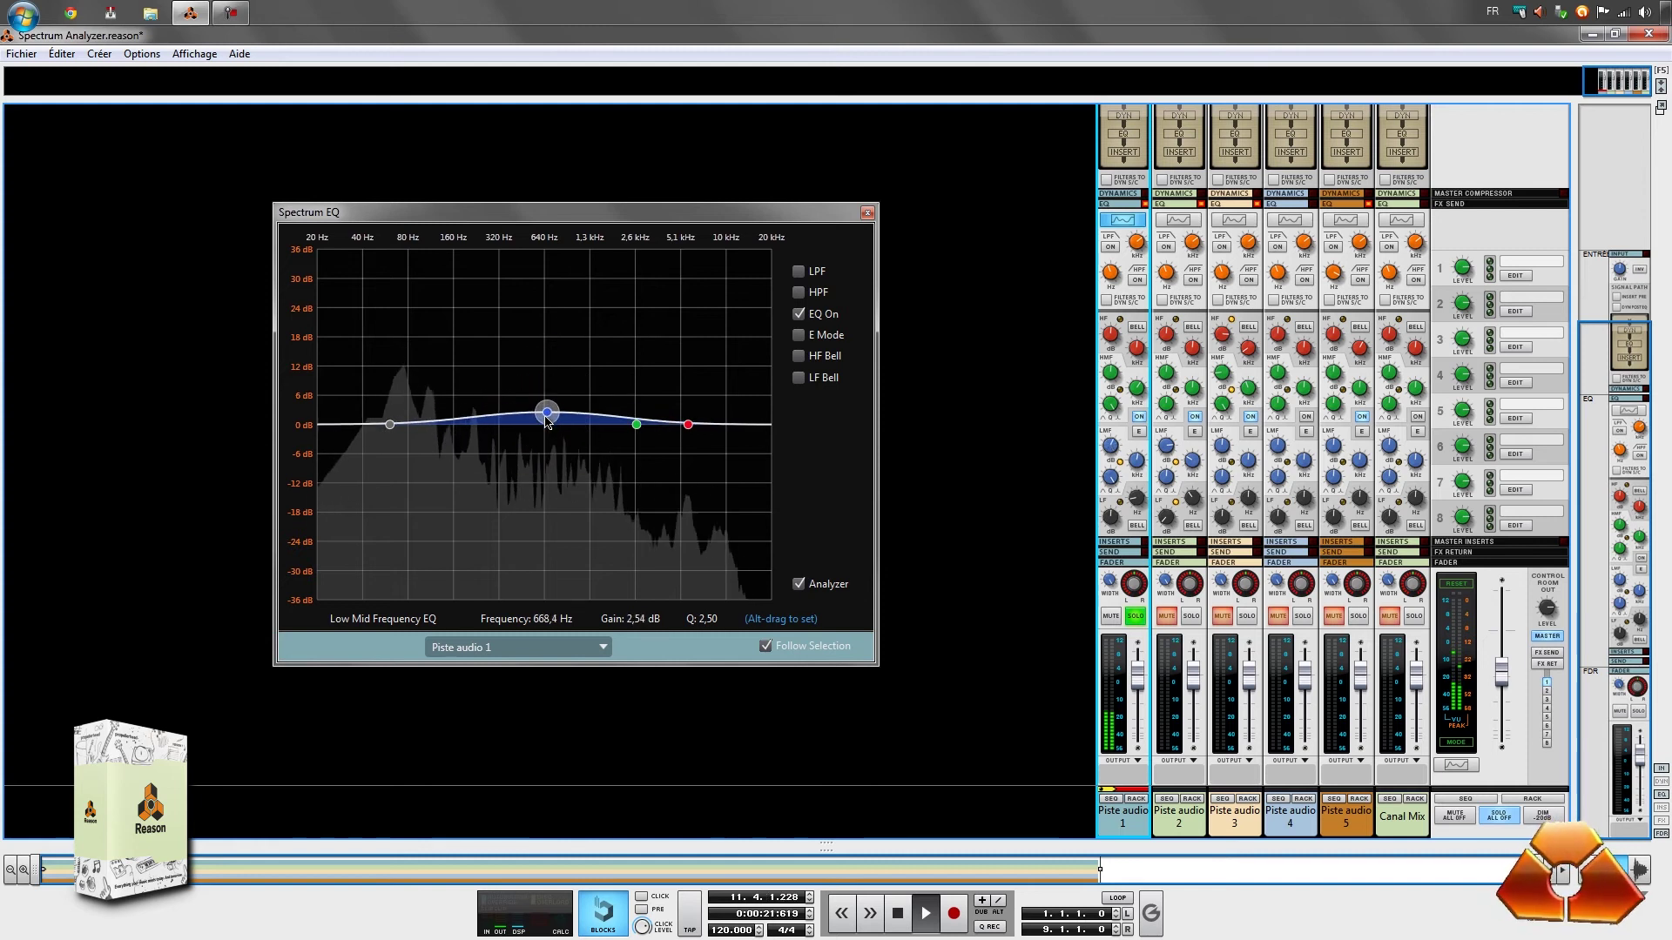
# Step: Raise the master fader, and sweep Piste audio 1's high mid band through a deep cut and back to 0 dB
pyautogui.moveTo(1509, 671); pyautogui.dragTo(1496, 631)
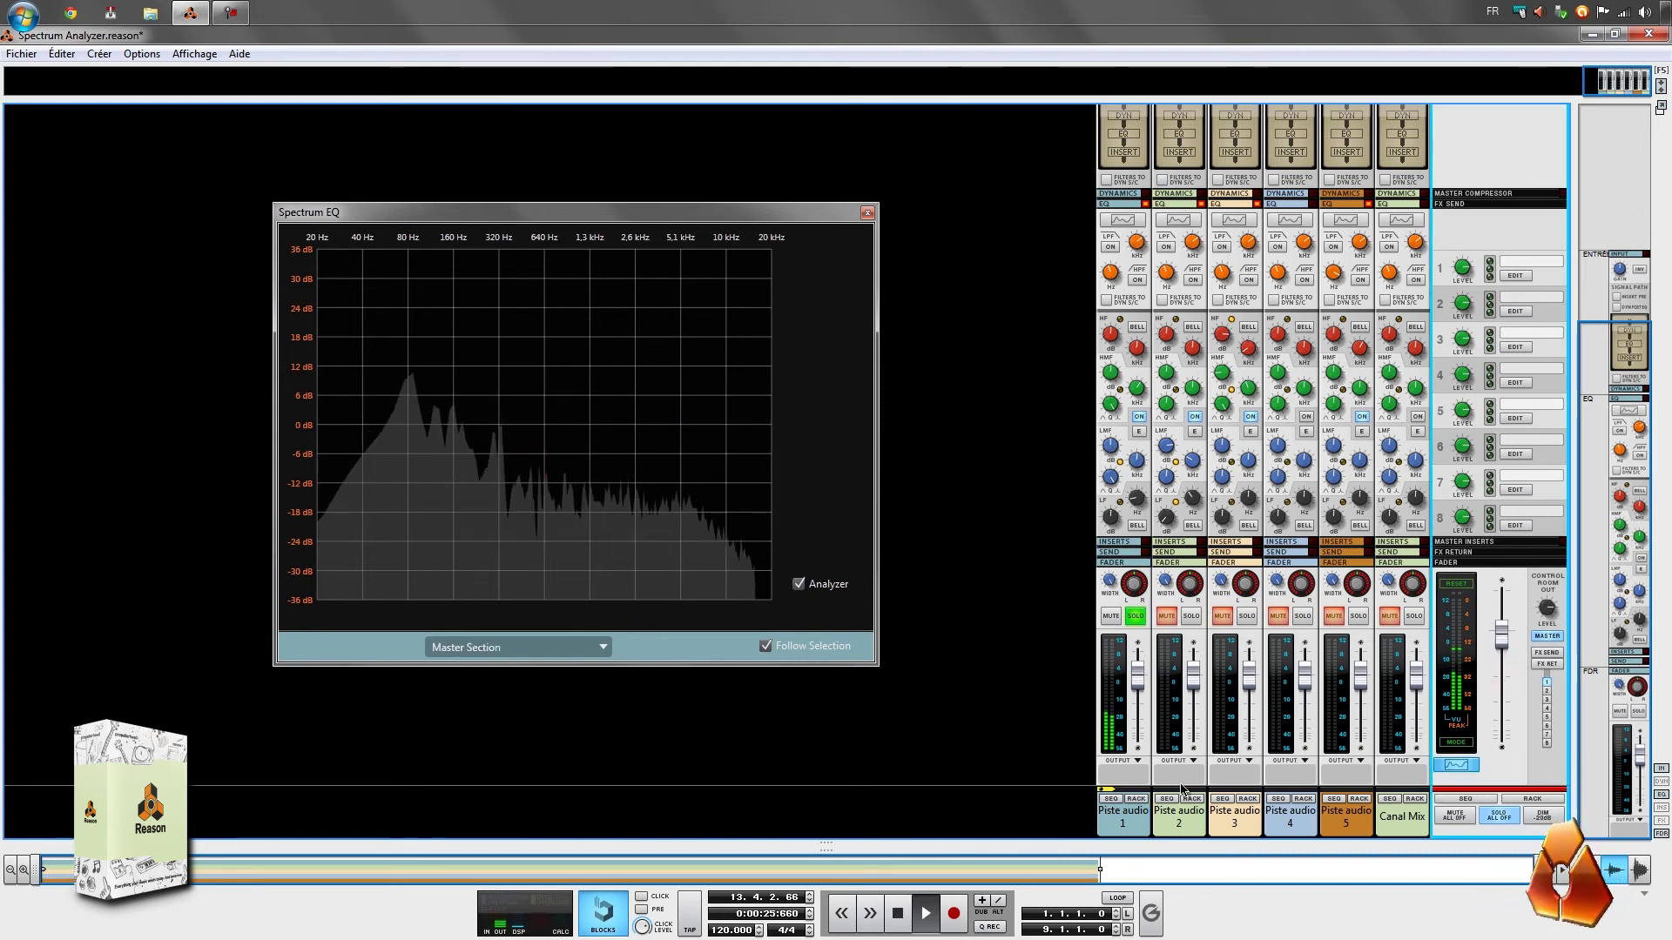
pyautogui.click(1137, 814)
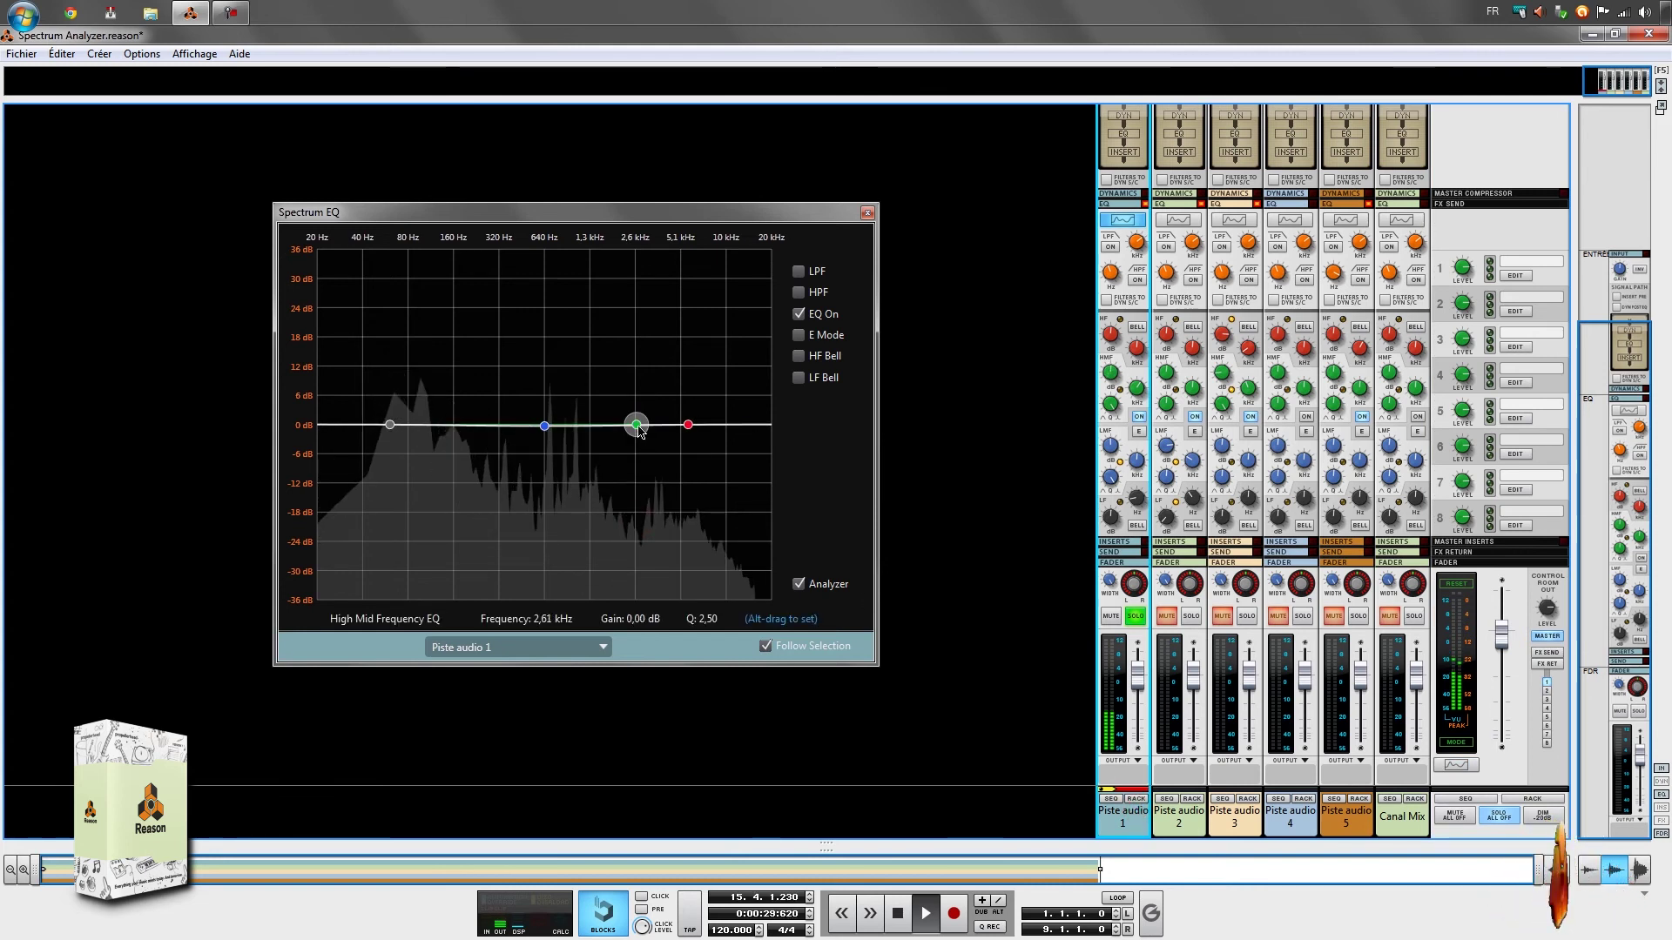
pyautogui.moveTo(642, 552); pyautogui.dragTo(631, 486)
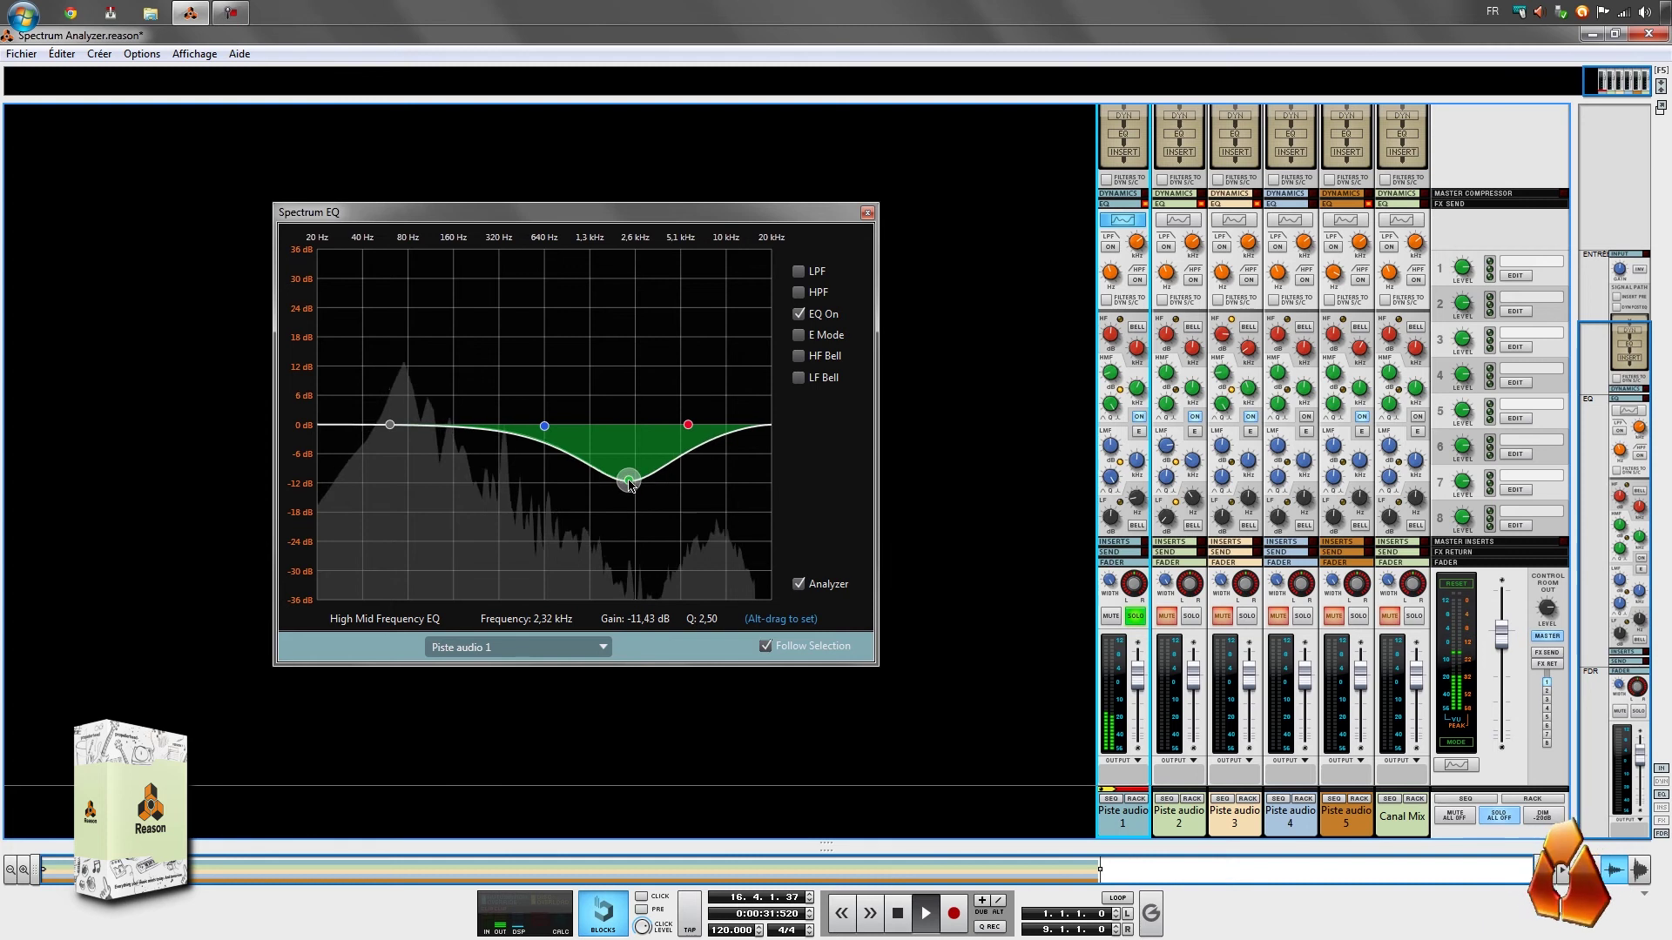
pyautogui.moveTo(627, 633); pyautogui.dragTo(630, 468)
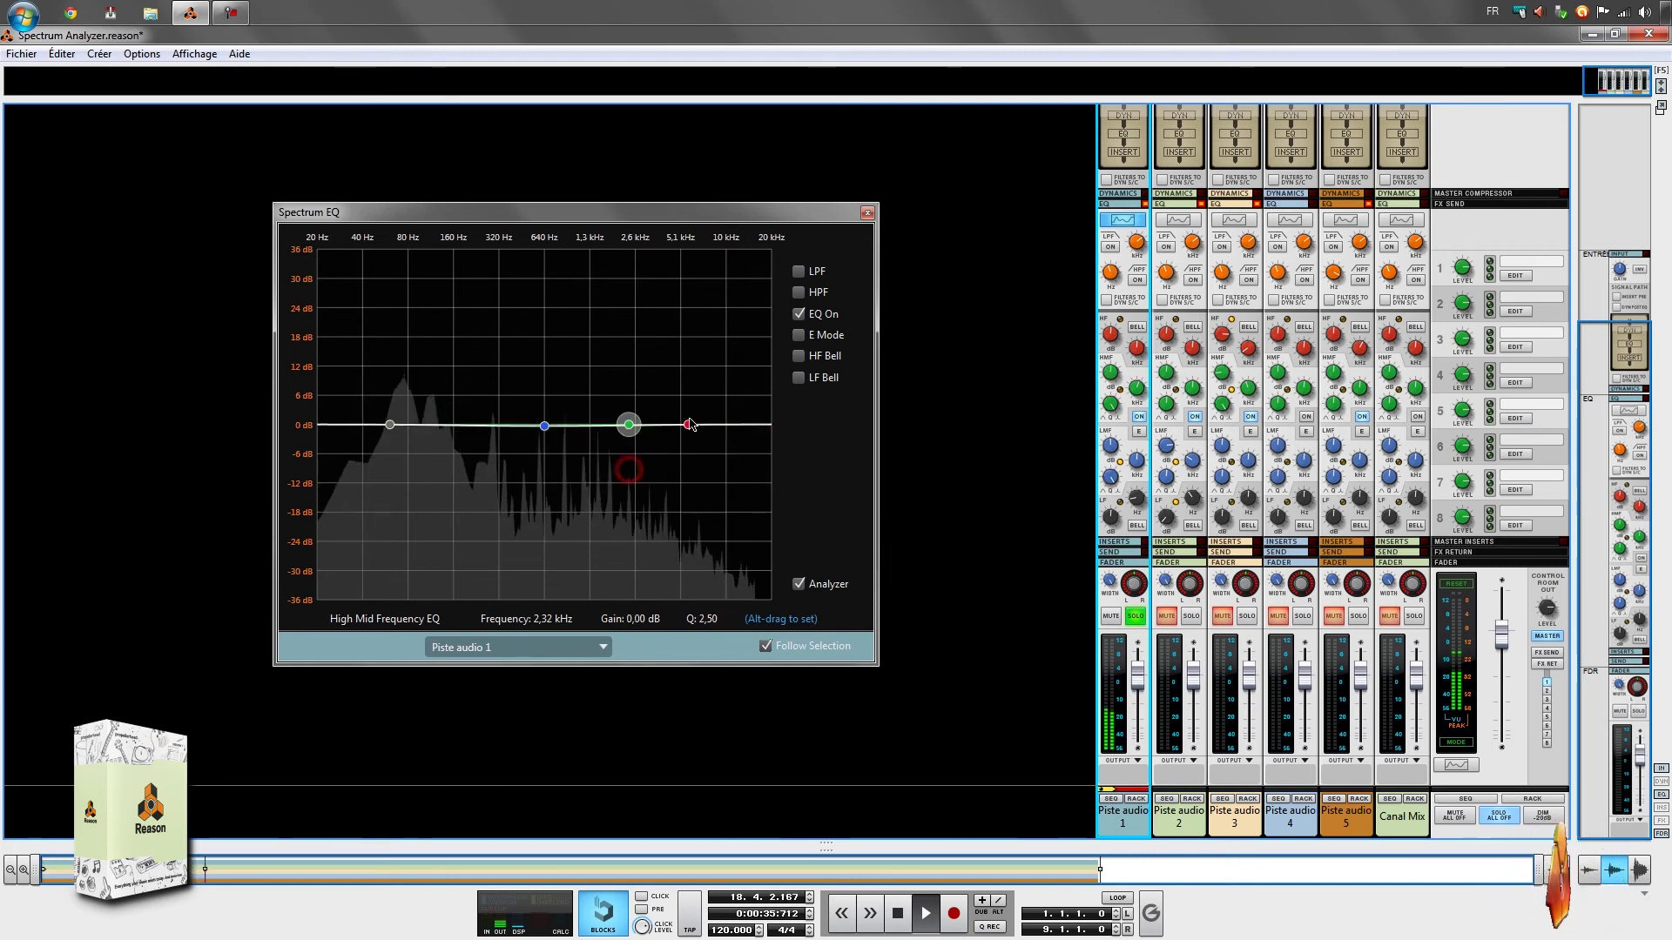
# Step: Boost the high frequency band about 19 dB as a shelf, cut it as a bell, and reset it to 0 dB with HF Bell off
pyautogui.moveTo(687, 411); pyautogui.dragTo(679, 333)
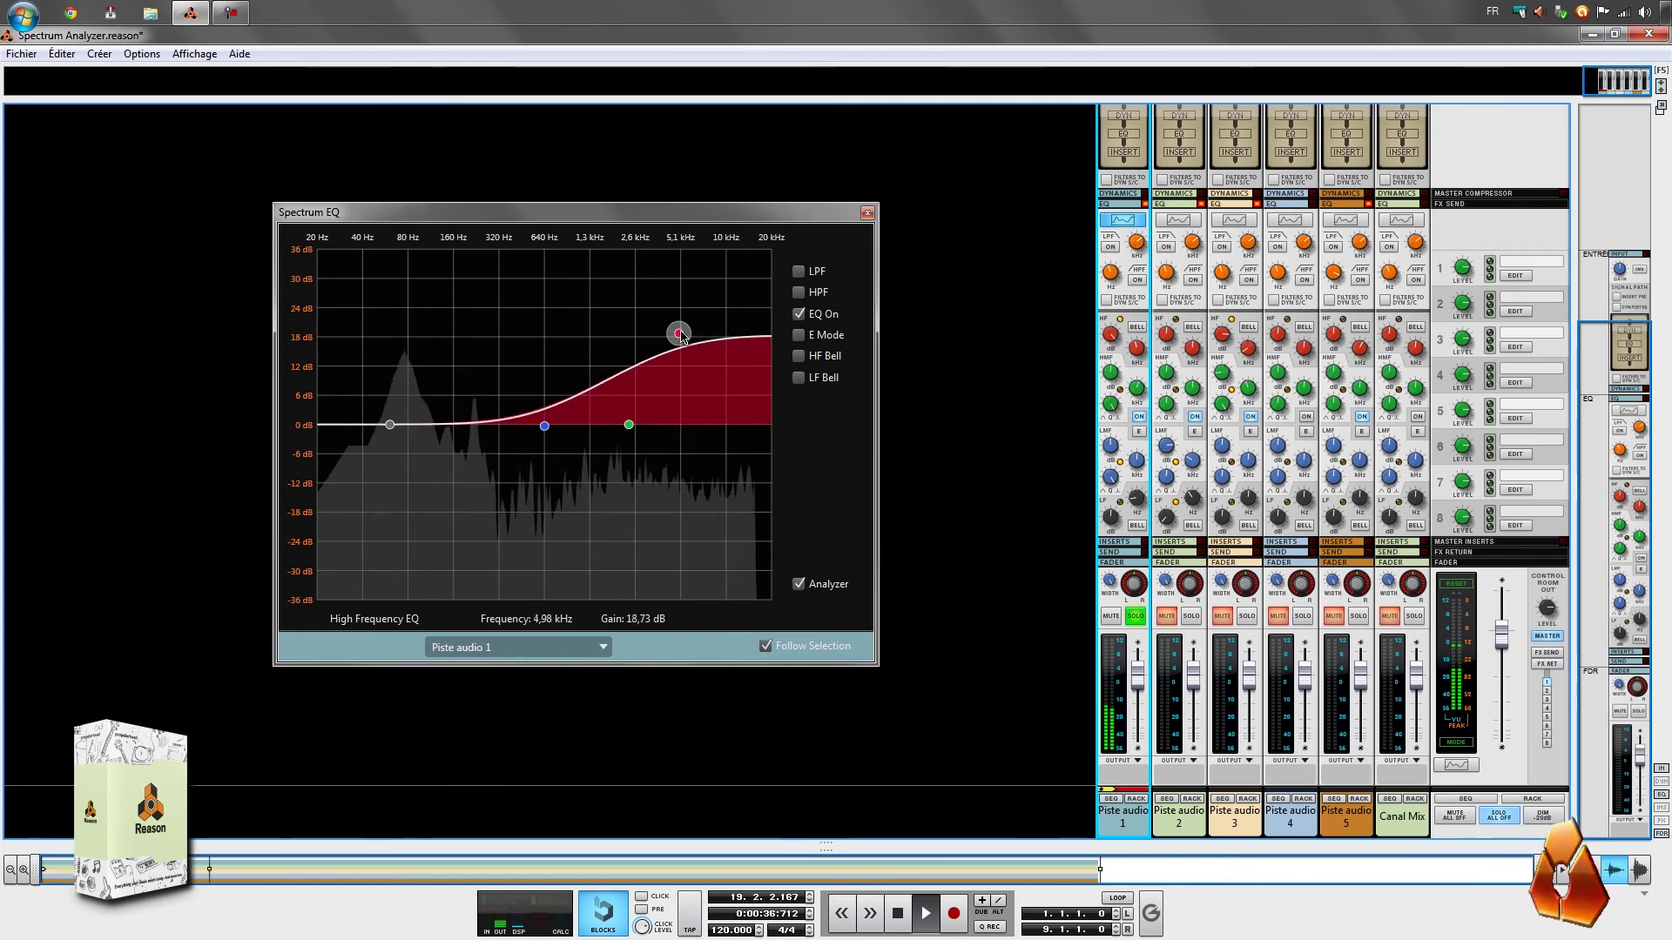
pyautogui.click(799, 357)
pyautogui.moveTo(679, 333); pyautogui.dragTo(682, 573)
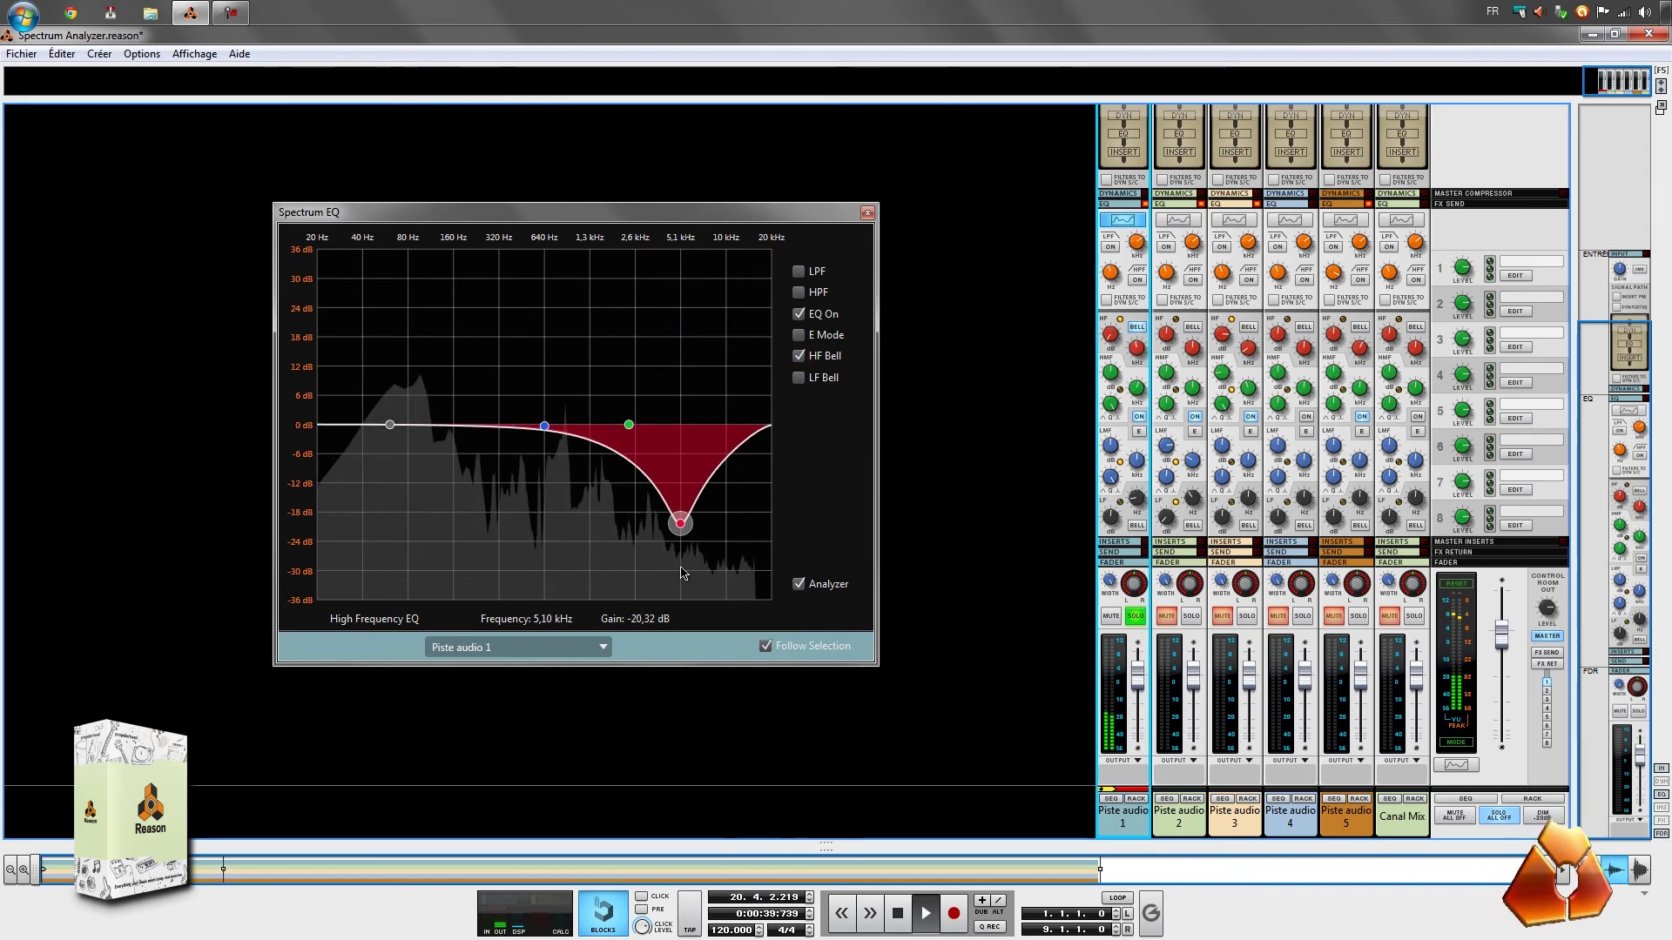
pyautogui.moveTo(694, 399); pyautogui.dragTo(691, 425)
pyautogui.click(796, 358)
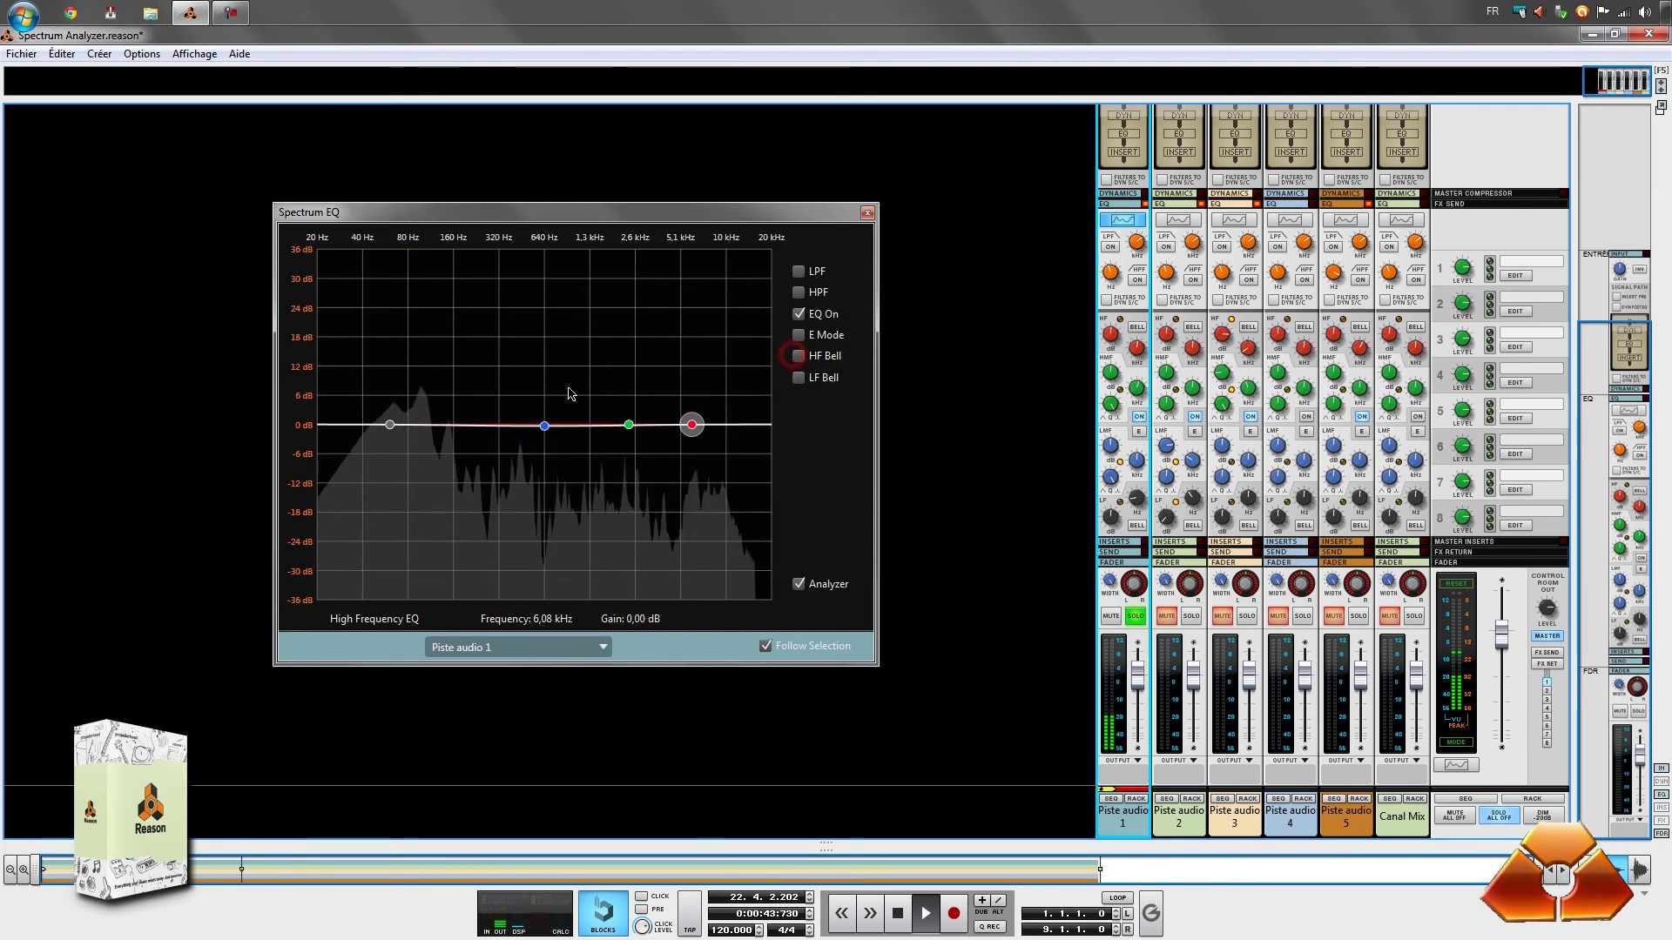
# Step: Cut the low mid band about 14 dB, enable E Mode, and sweep the band's gain near 600 Hz
pyautogui.click(544, 426)
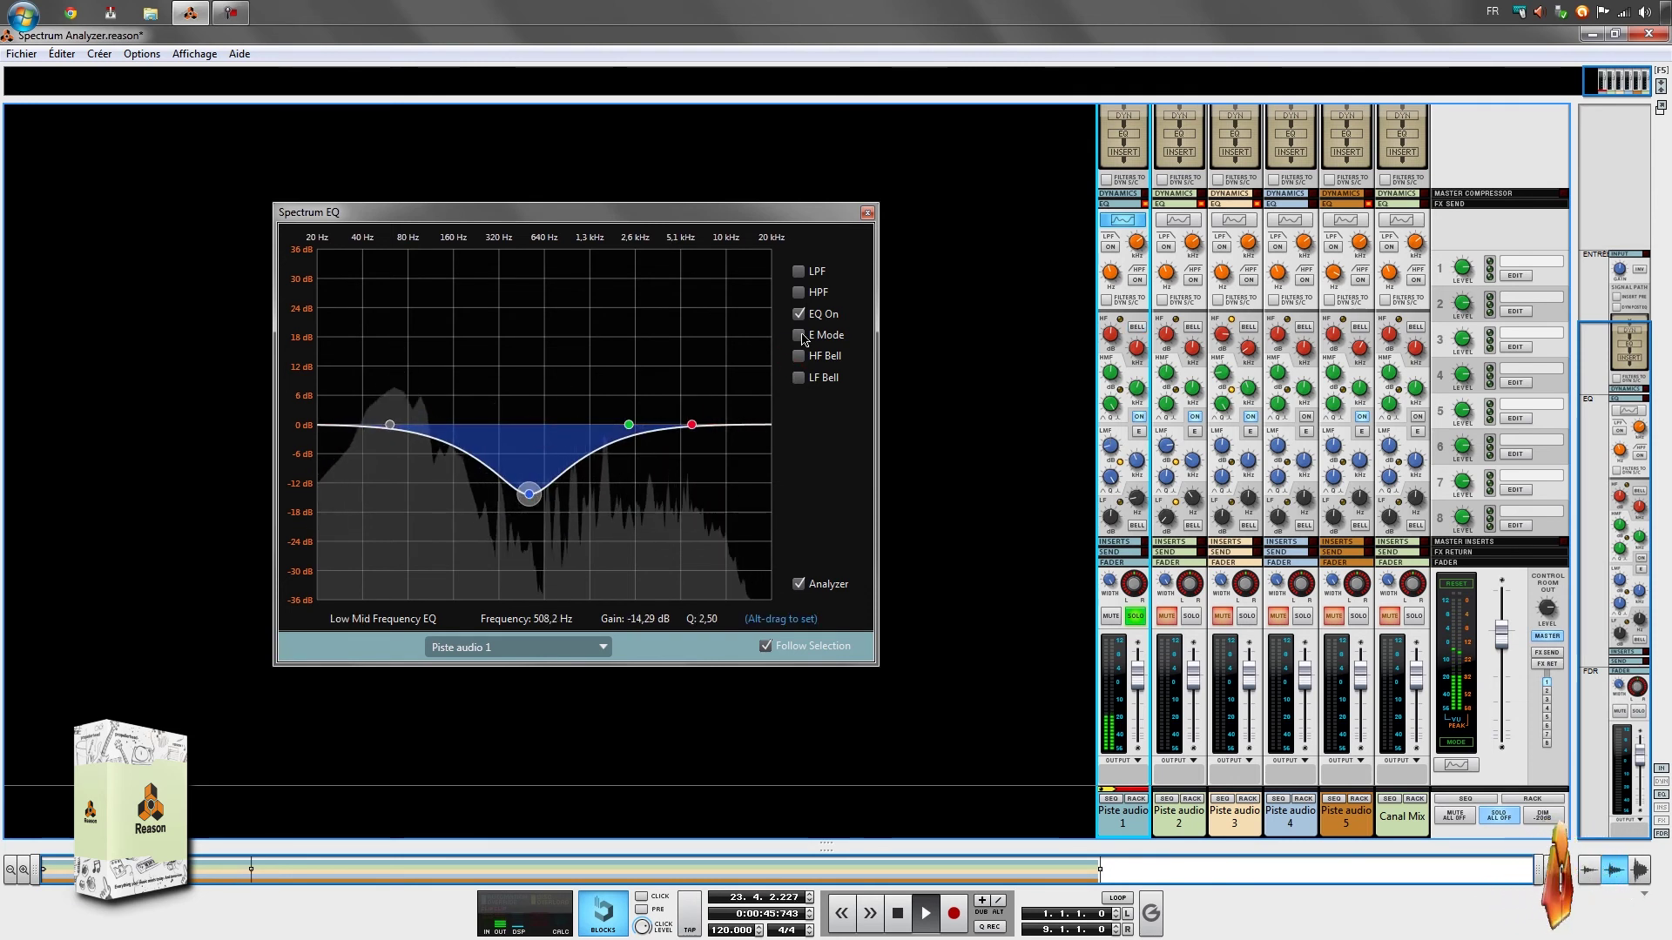
pyautogui.moveTo(629, 425); pyautogui.dragTo(623, 347)
pyautogui.keyDown('ctrl'); pyautogui.click(623, 344); pyautogui.keyUp('ctrl')
pyautogui.click(529, 494)
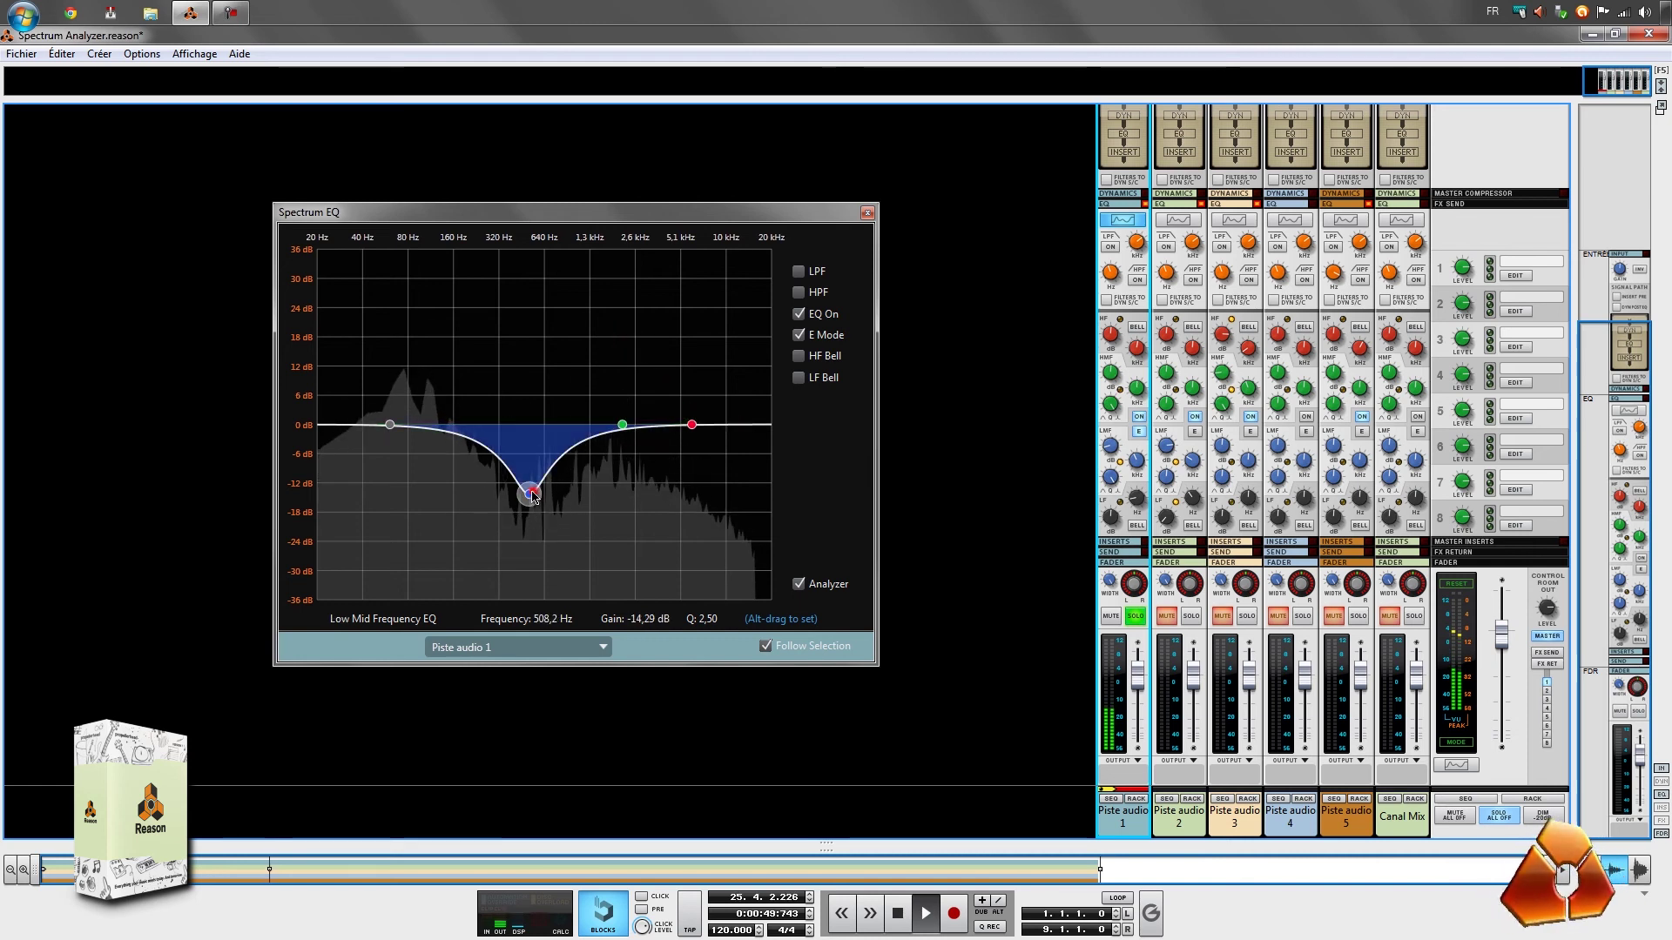
pyautogui.moveTo(539, 407); pyautogui.dragTo(541, 492)
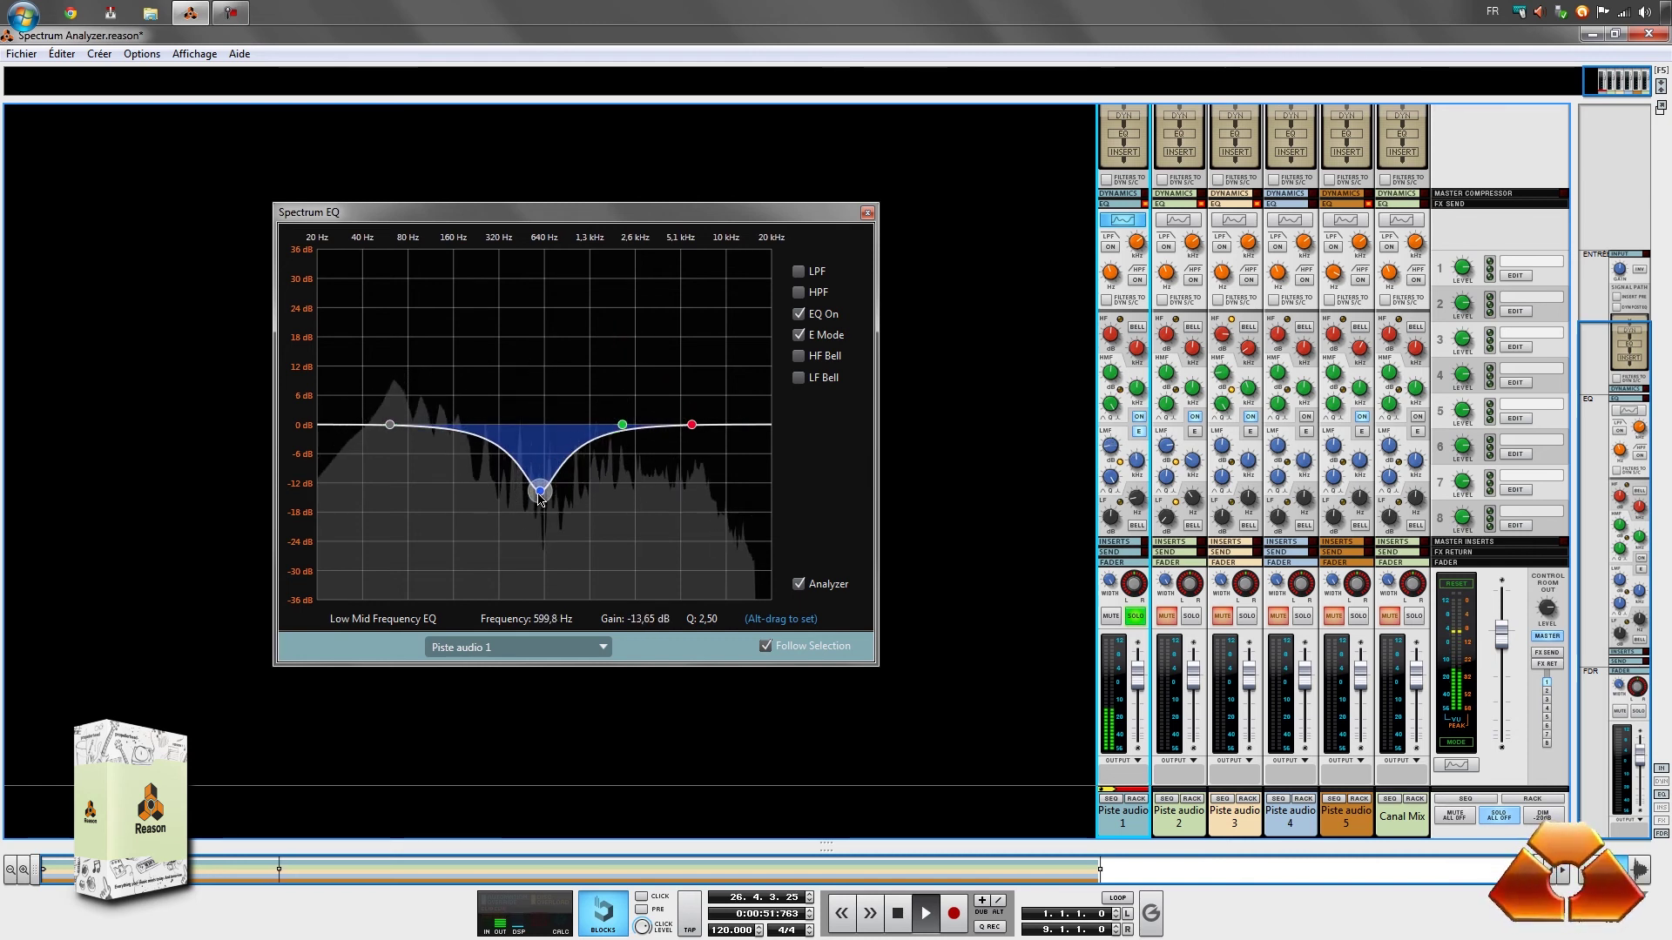
# Step: Cut the high mid band about 13 dB near 2.1 kHz, switch E Mode off, and bring the band back to around 0 dB
pyautogui.click(621, 425)
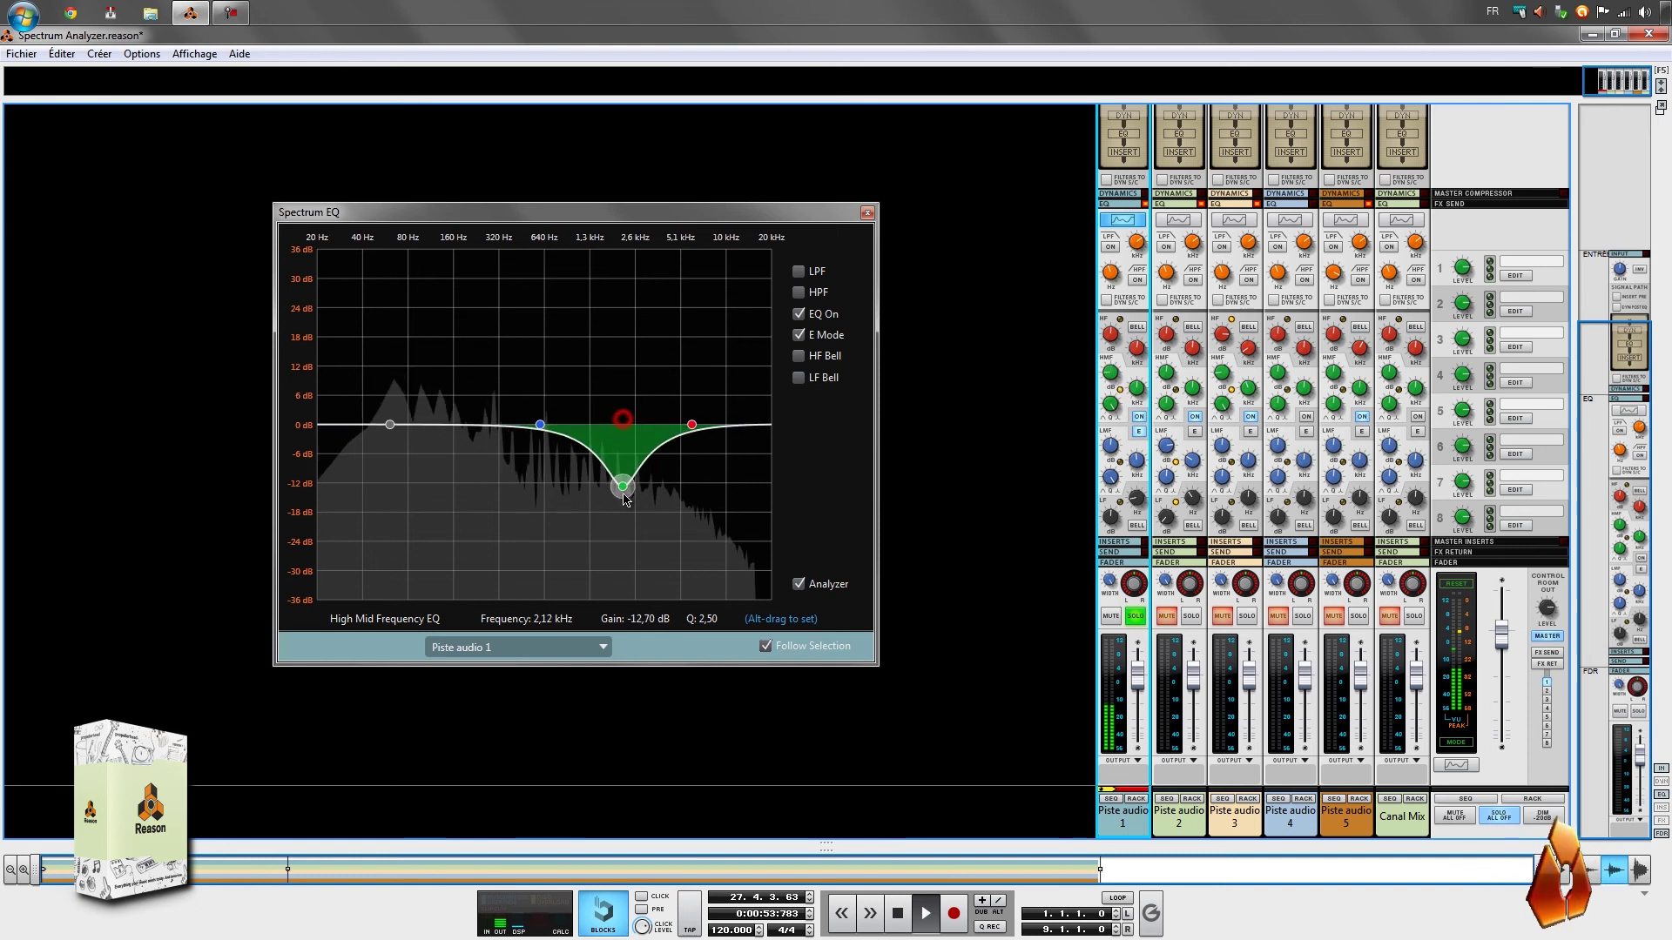
pyautogui.click(798, 335)
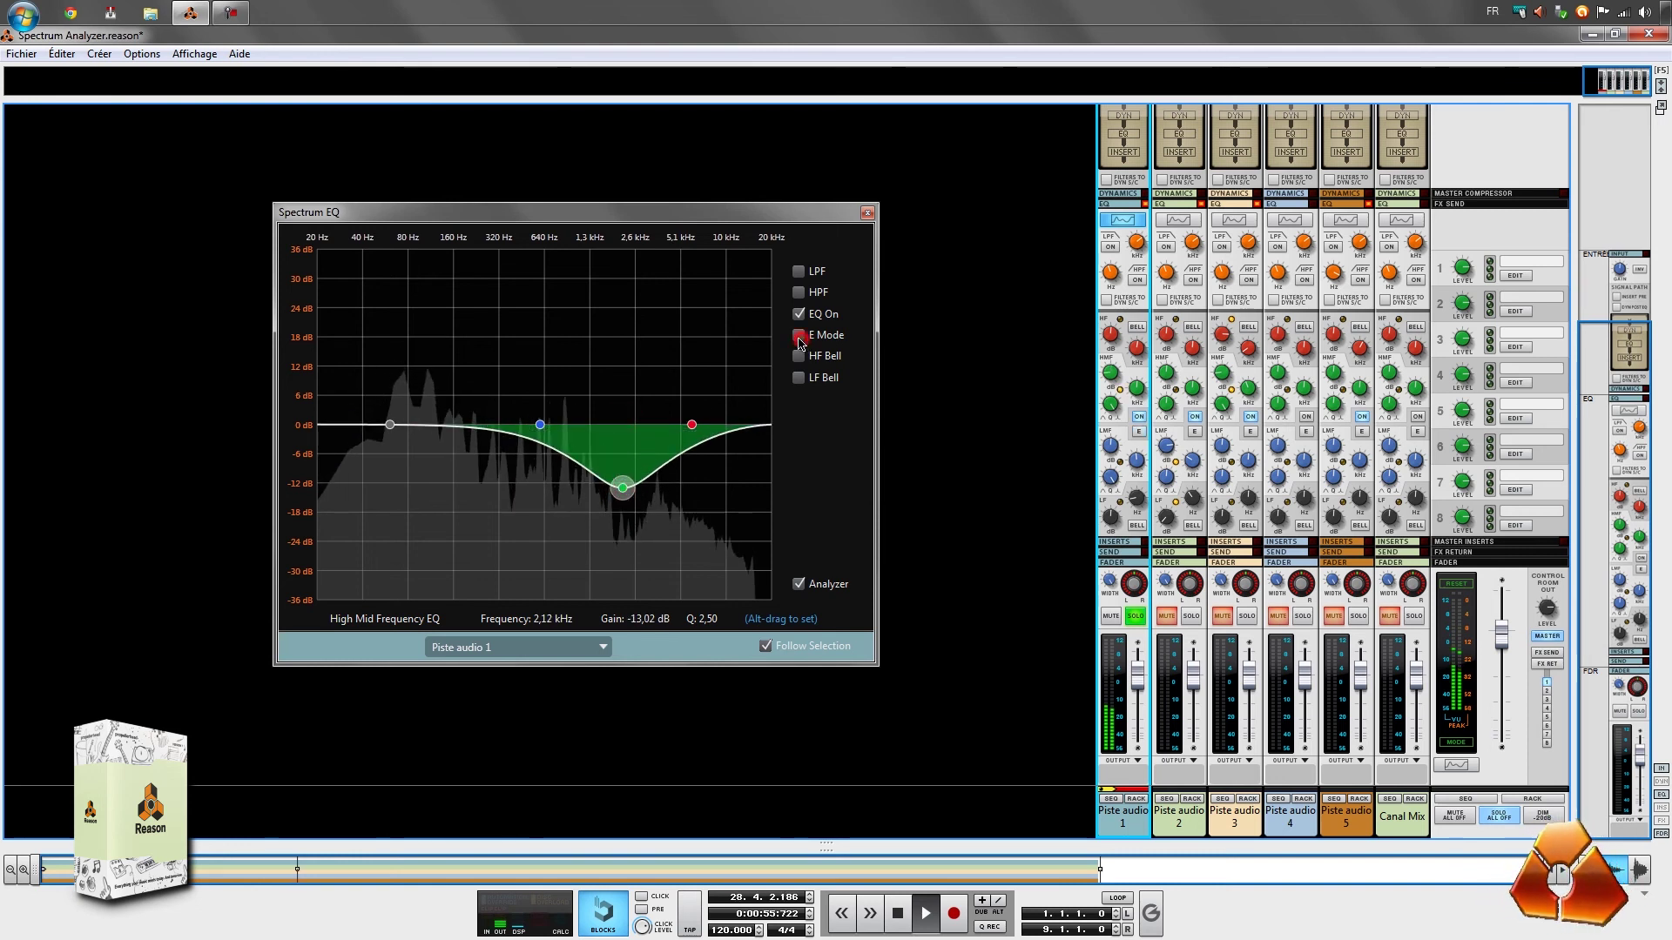
pyautogui.moveTo(622, 486); pyautogui.dragTo(629, 430)
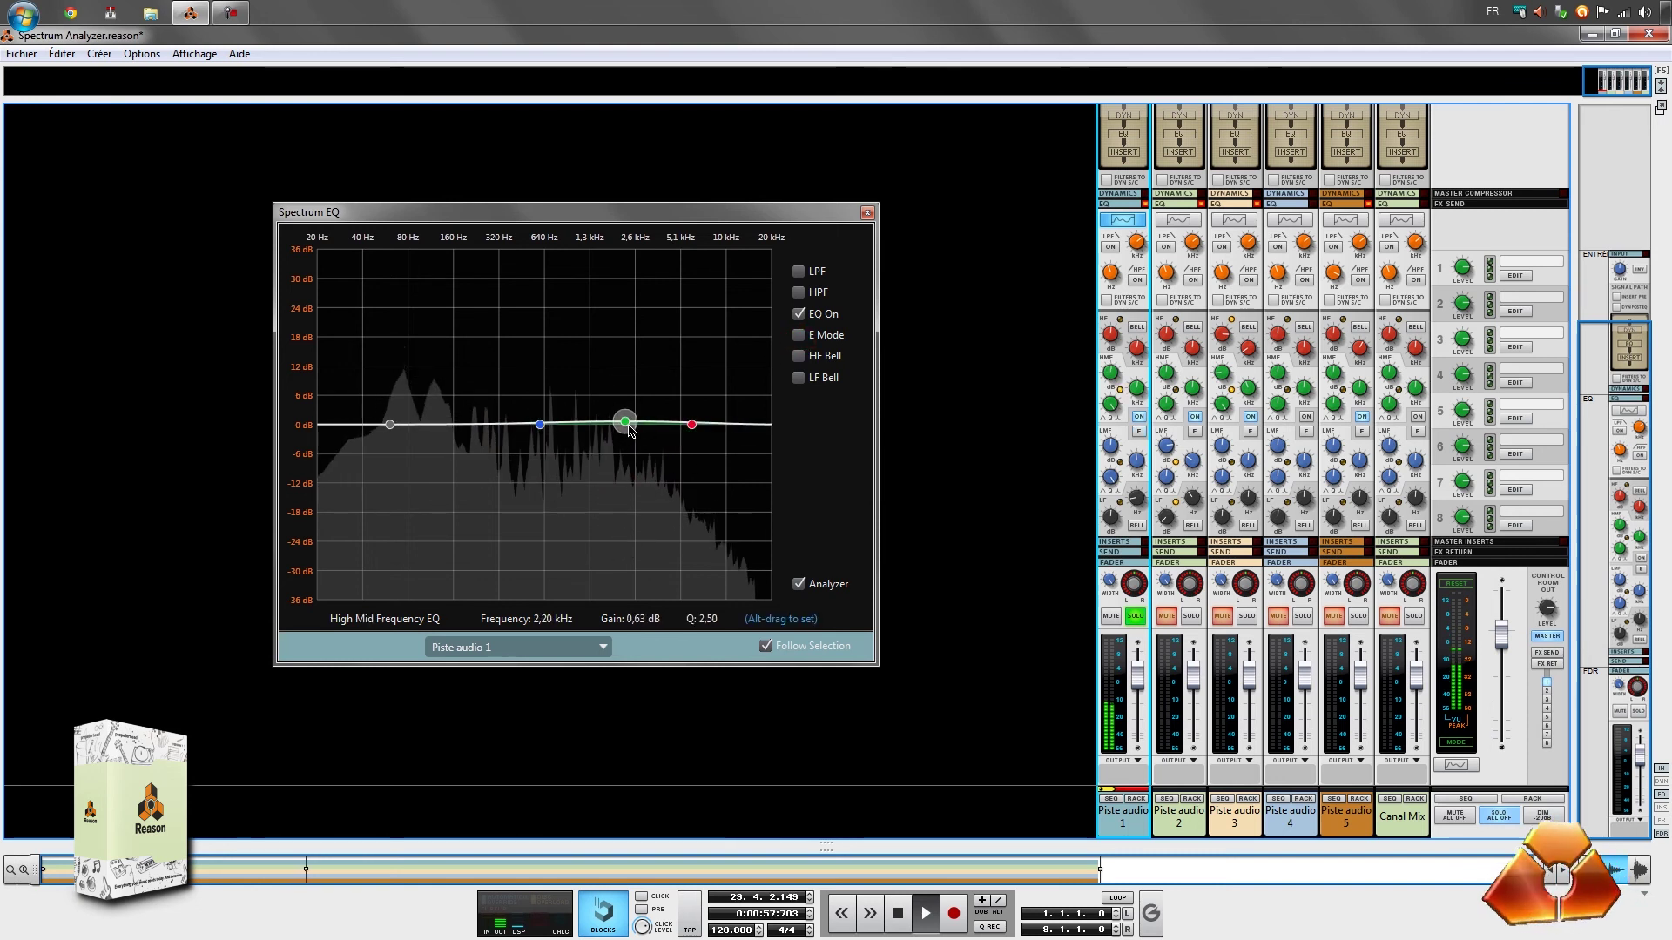
# Step: Sweep the low frequency band through a deep cut, and reset its gain to 0 dB at about 97 Hz
pyautogui.moveTo(393, 431); pyautogui.dragTo(400, 475)
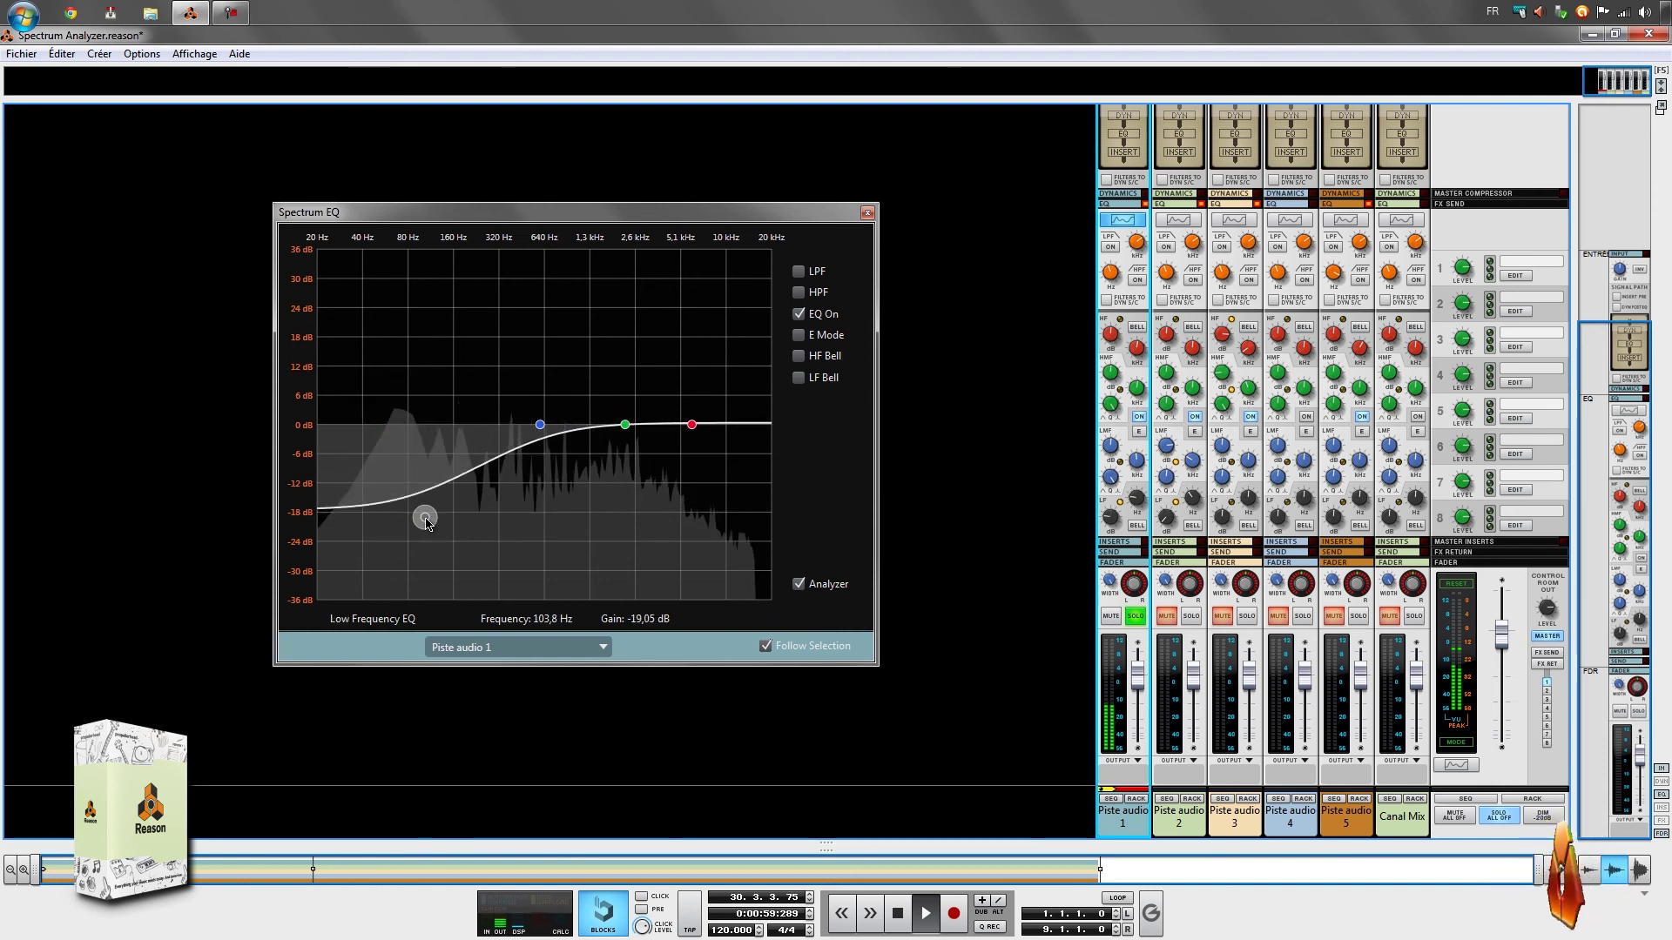
pyautogui.moveTo(475, 560); pyautogui.dragTo(420, 425)
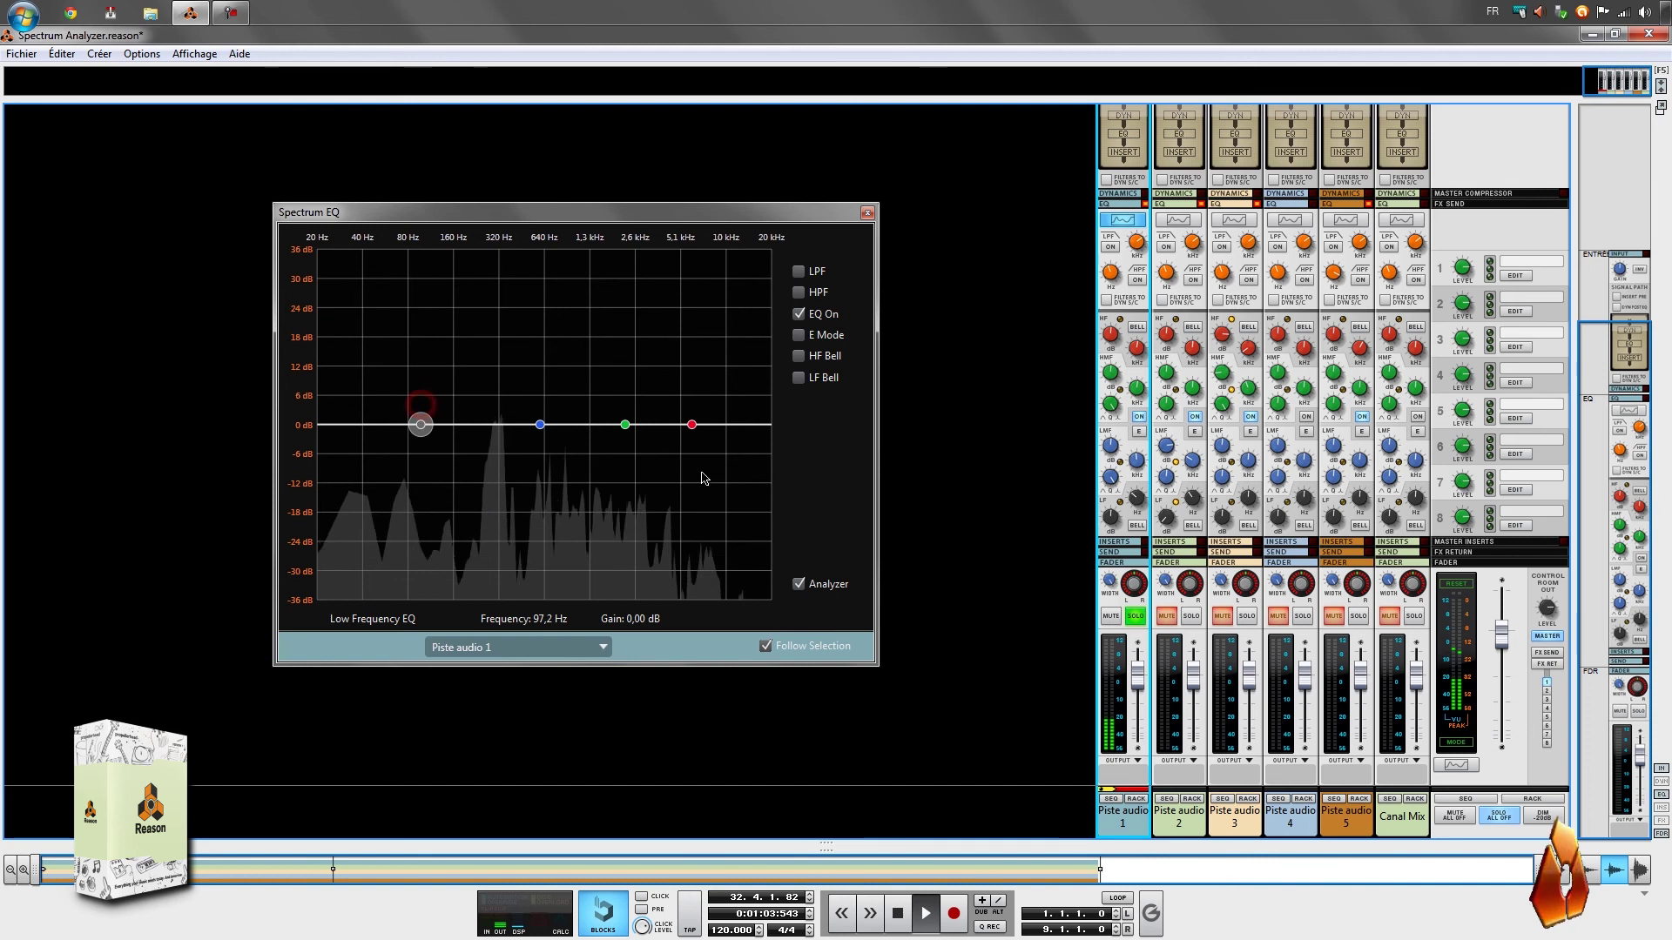
# Step: Turn the EQ off and demonstrate the high pass filter by lowering its cutoff to about 37 Hz before disabling it
pyautogui.click(799, 314)
pyautogui.click(798, 292)
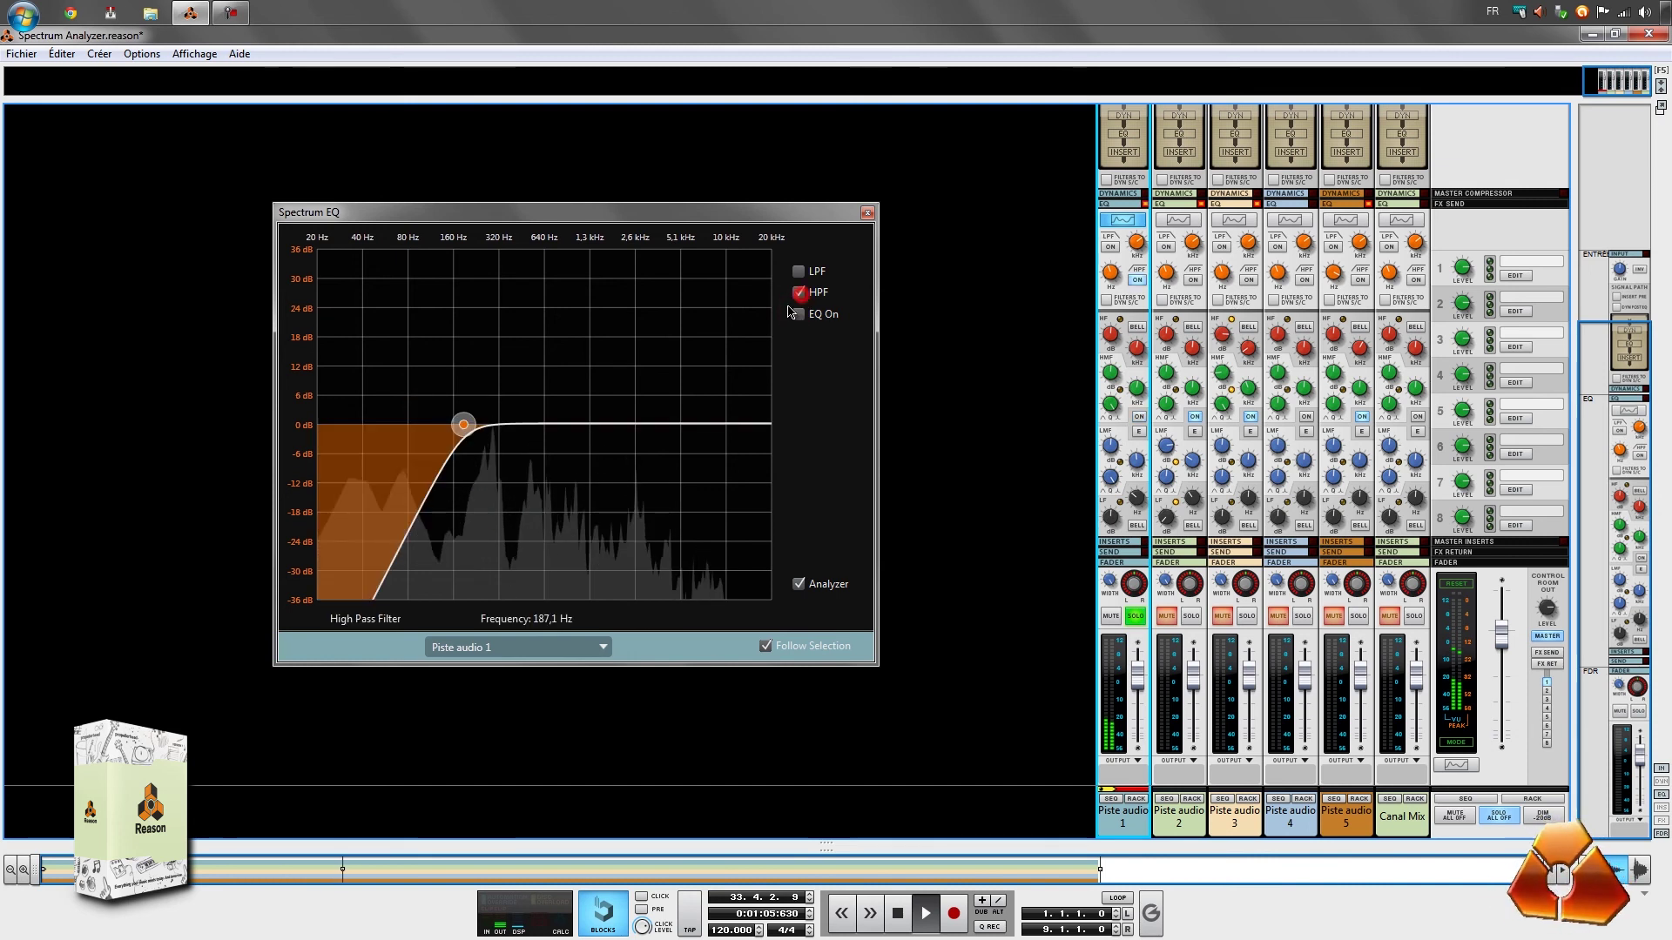
pyautogui.moveTo(468, 433); pyautogui.dragTo(357, 429)
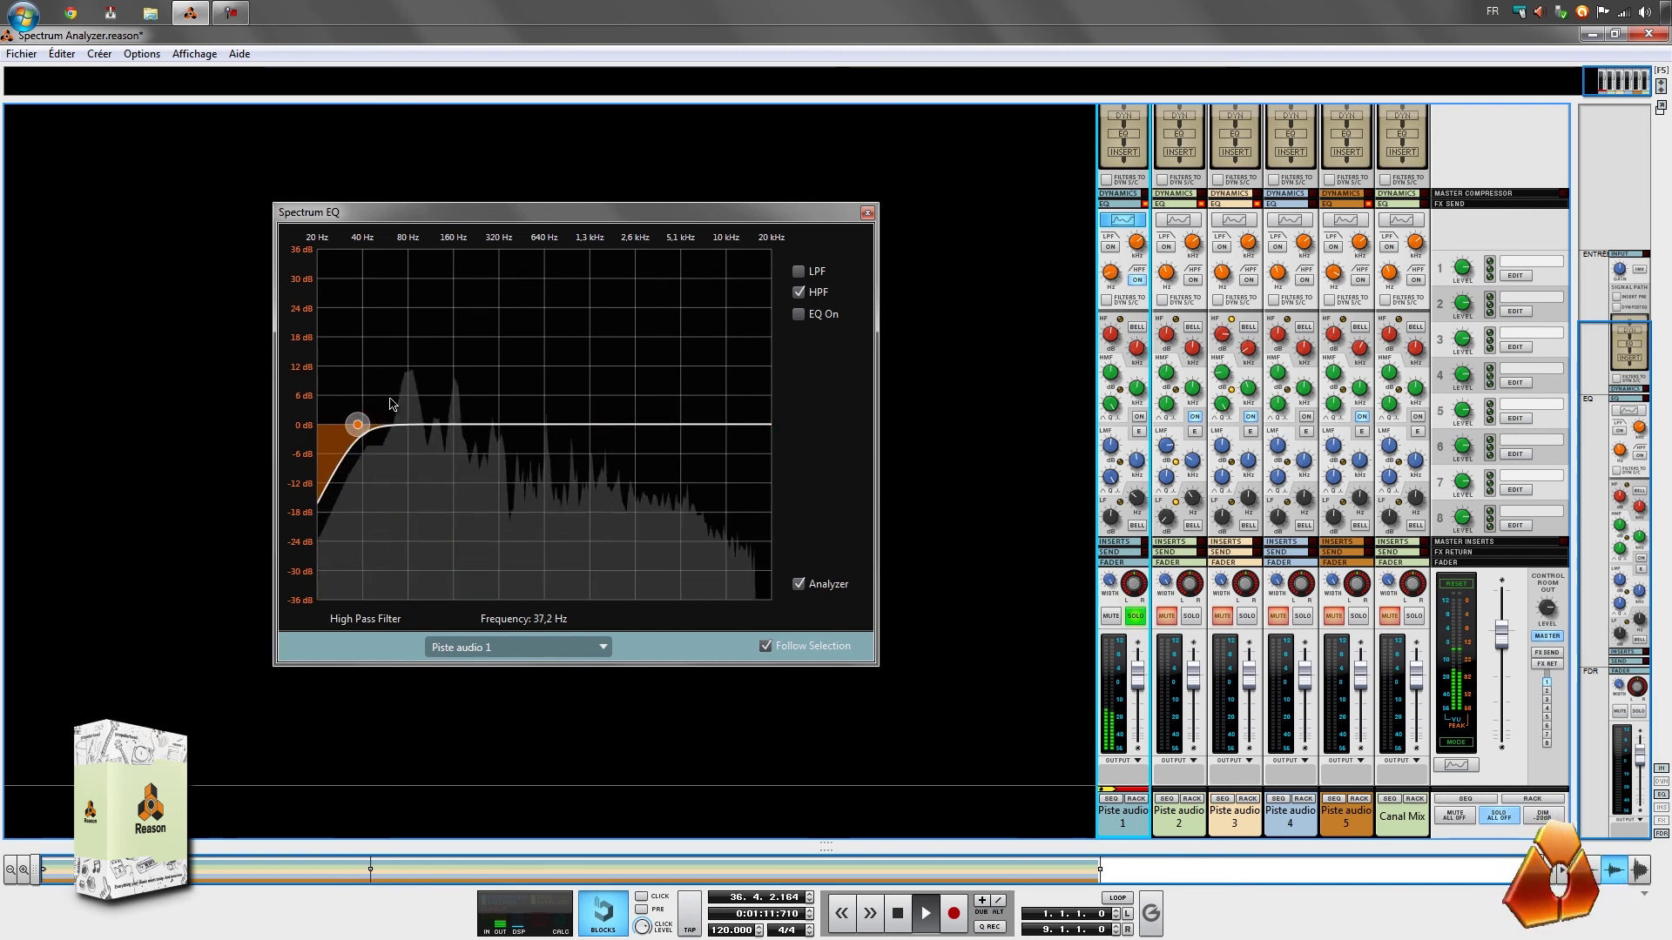
pyautogui.click(798, 292)
# Step: Enable the low pass filter, sweep its cutoff frequency, and disable it again
pyautogui.click(799, 271)
pyautogui.moveTo(655, 424)
pyautogui.mouseDown()
pyautogui.moveTo(765, 424)
pyautogui.moveTo(437, 424)
pyautogui.moveTo(649, 424)
pyautogui.mouseUp()
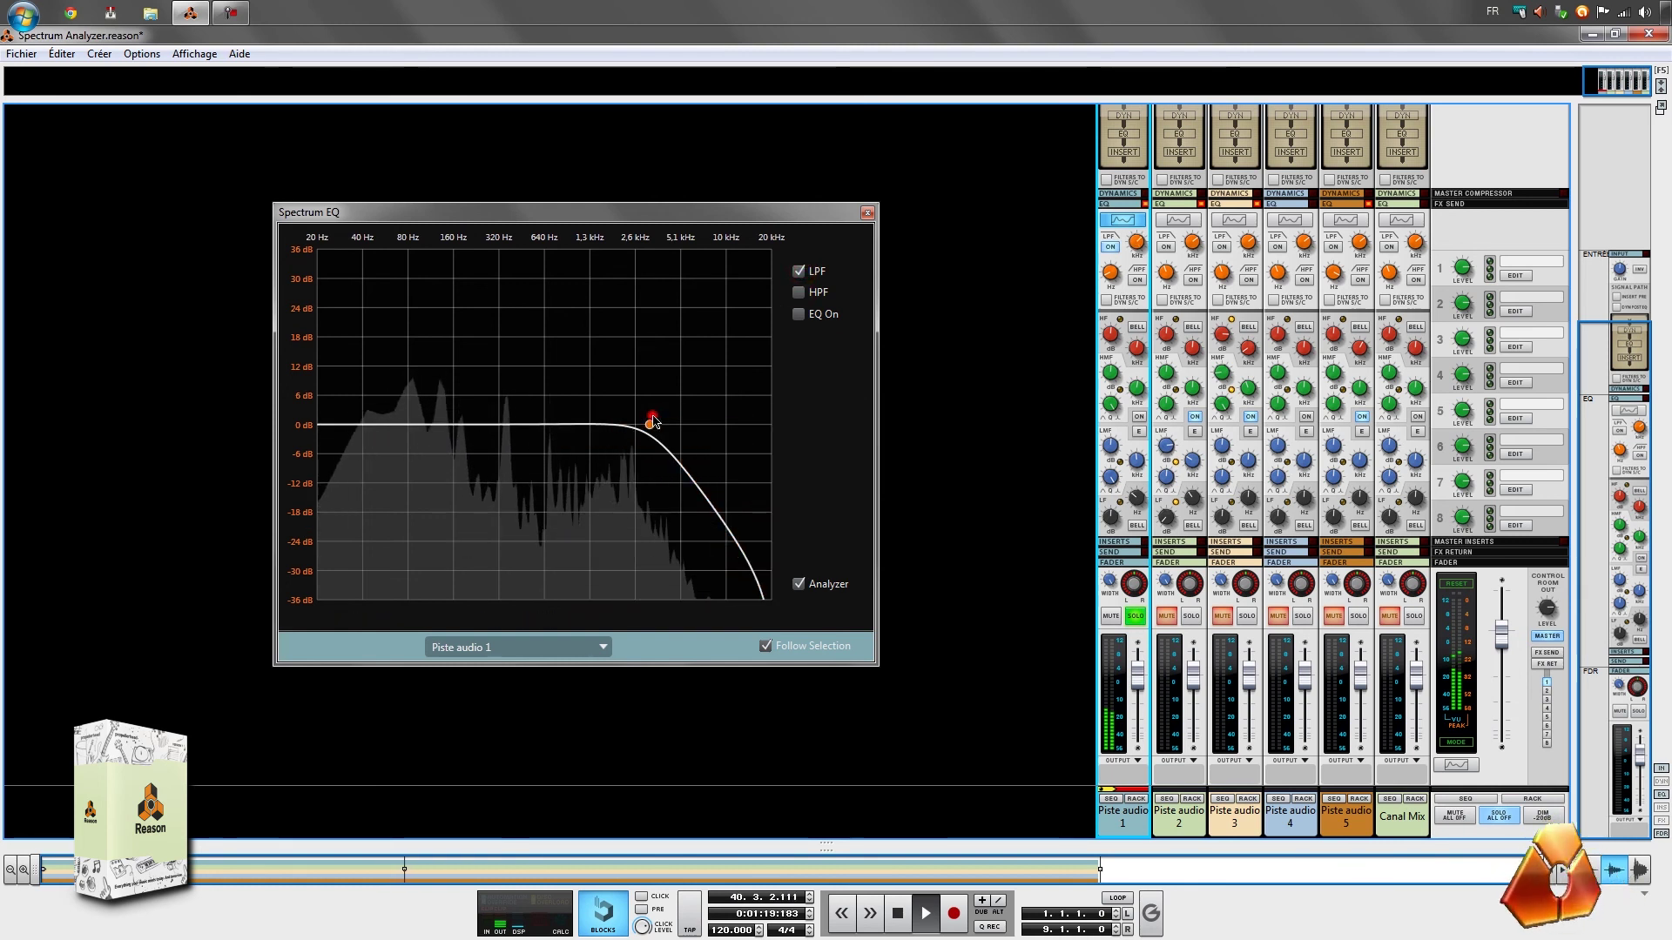
pyautogui.click(800, 272)
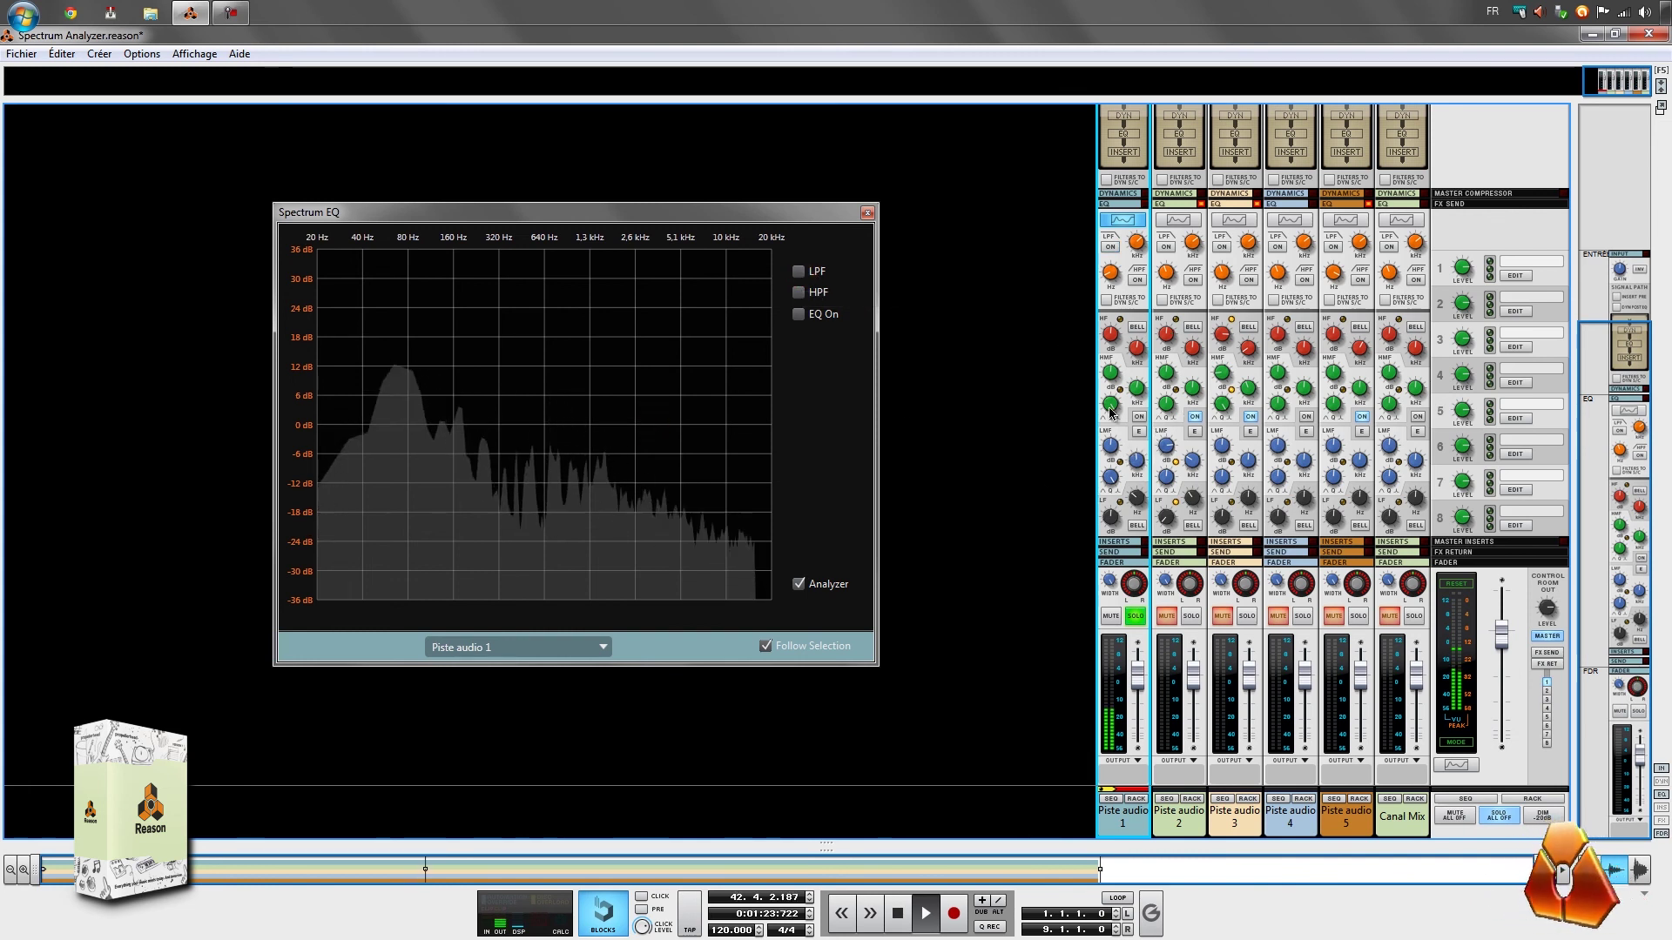
# Step: Turn the EQ back on from the Piste audio 1 mixer channel, cut its high mid gain, and set its low mid gain to about 4 dB
pyautogui.click(1139, 417)
pyautogui.moveTo(1111, 375); pyautogui.dragTo(1120, 505)
pyautogui.moveTo(1111, 446); pyautogui.dragTo(1113, 523)
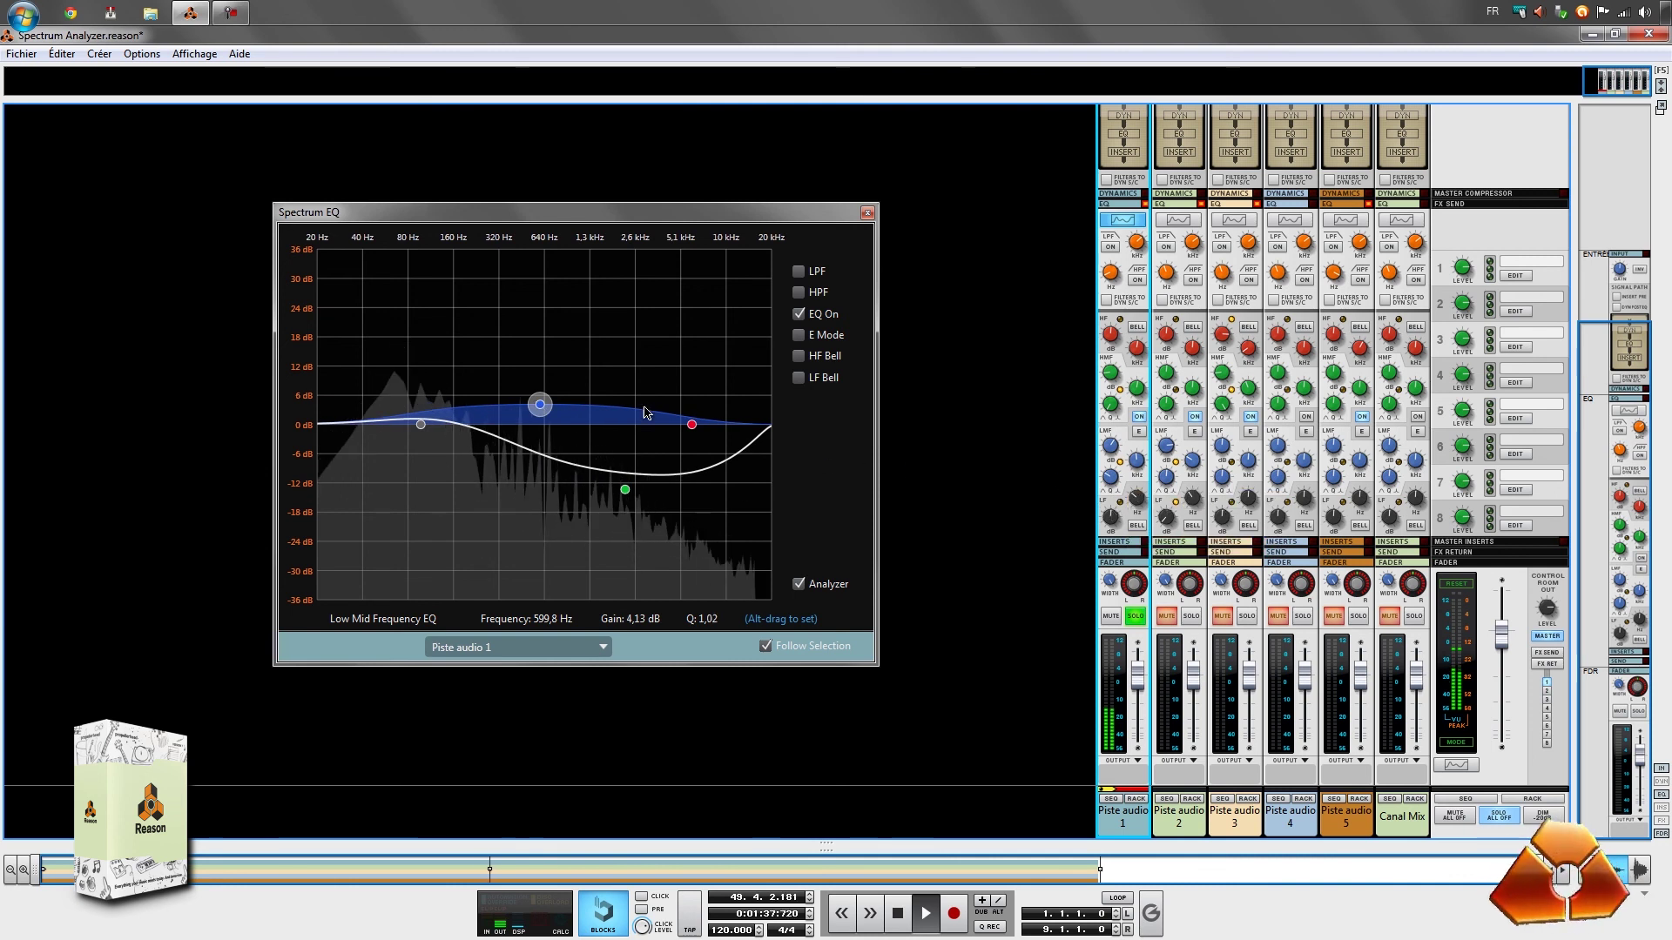